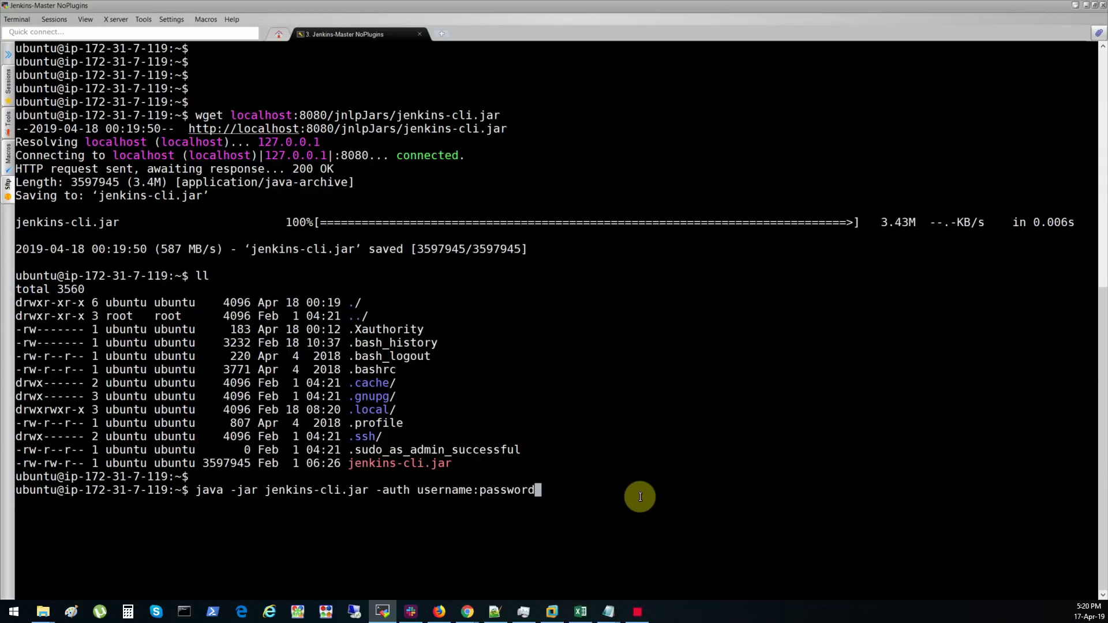
text(-s http://localhost:8080)
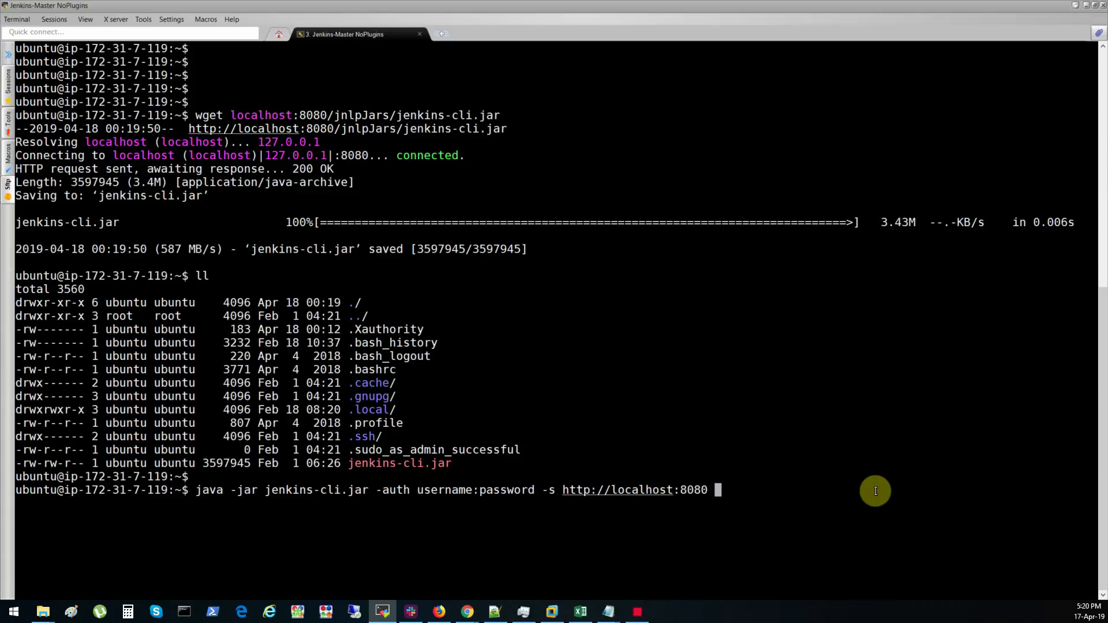
text( who-am-i)
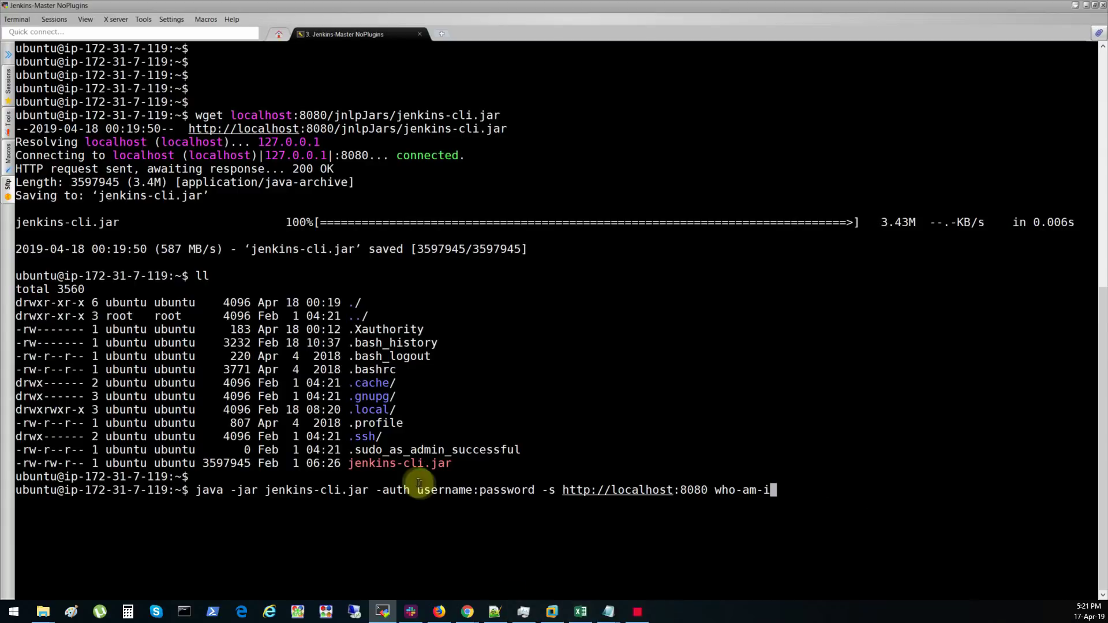
drag(431, 490, 452, 490)
click(485, 490)
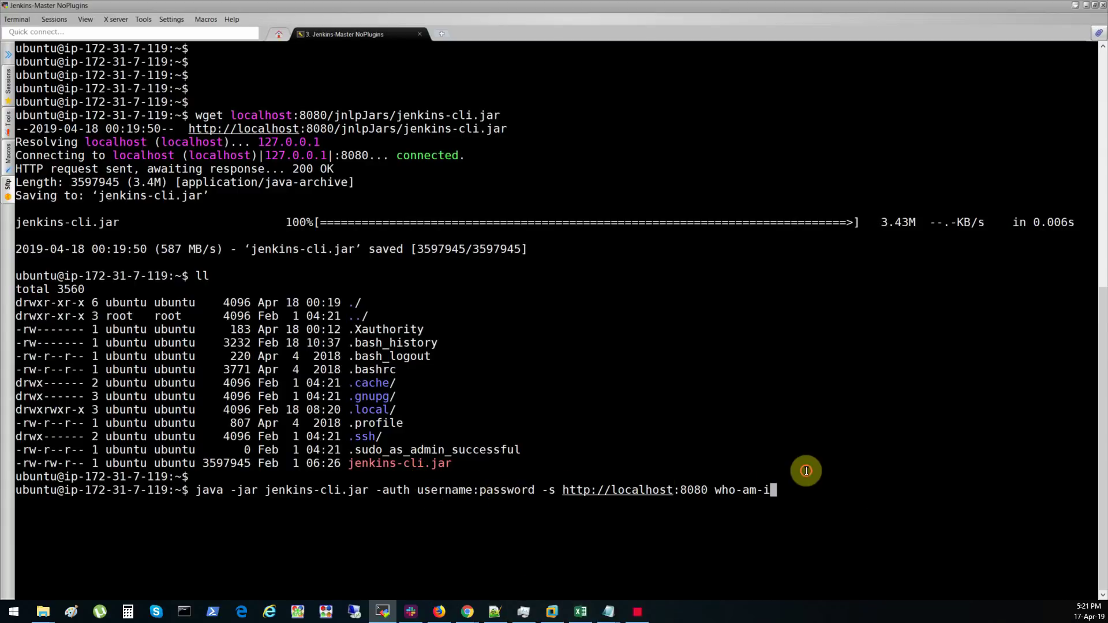
key(Return)
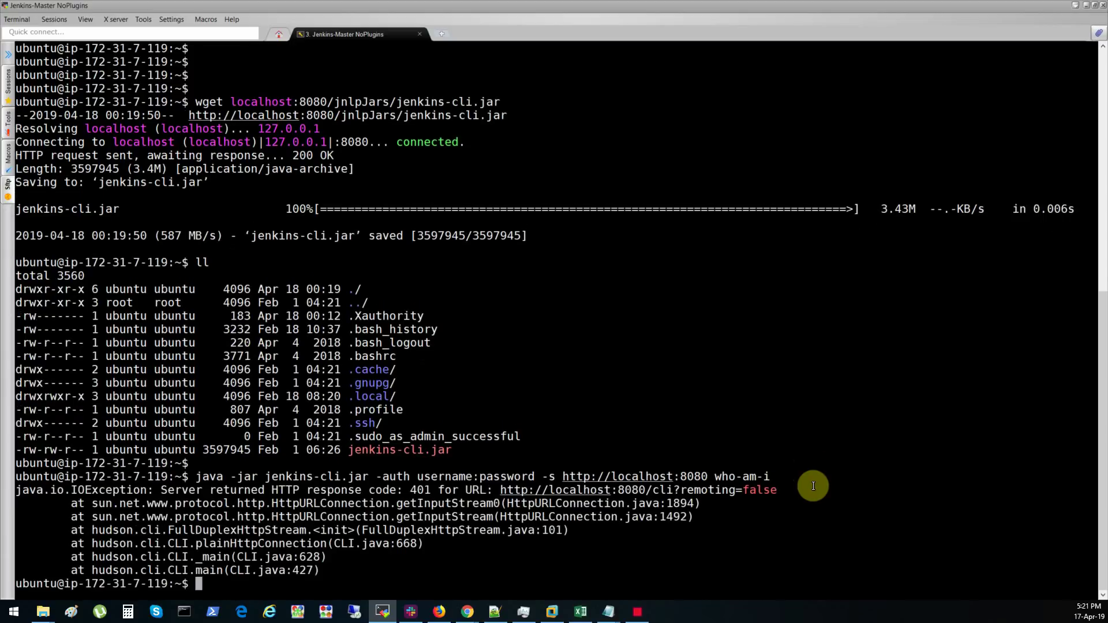
key(Return)
key(Return)
key(Return)
key(Return)
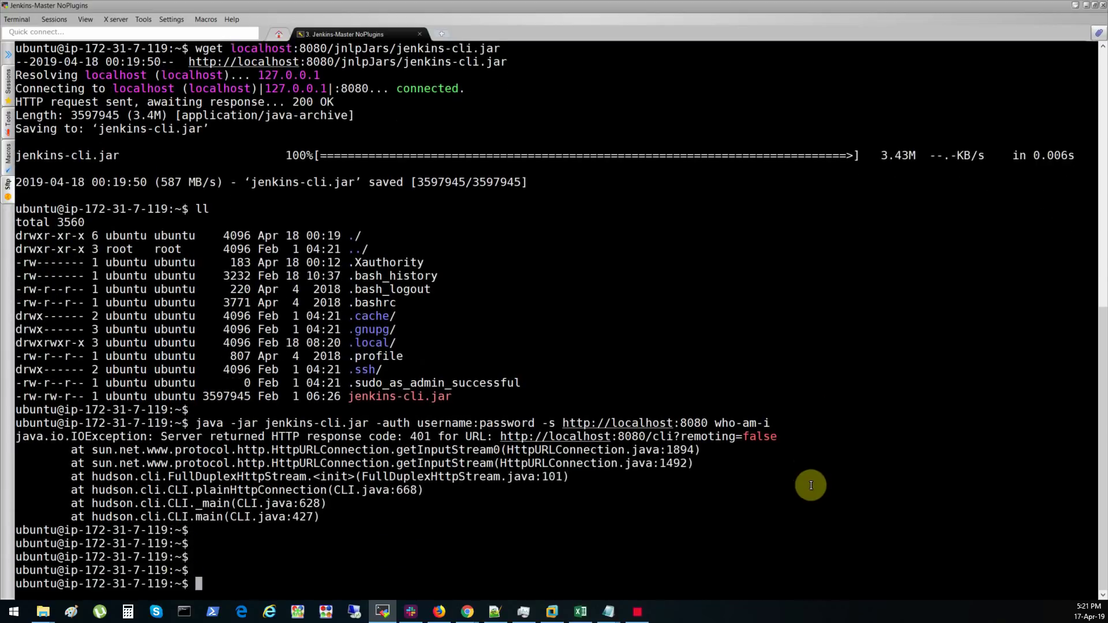
key(Return)
key(Return)
key(Return)
key(Return)
key(Return)
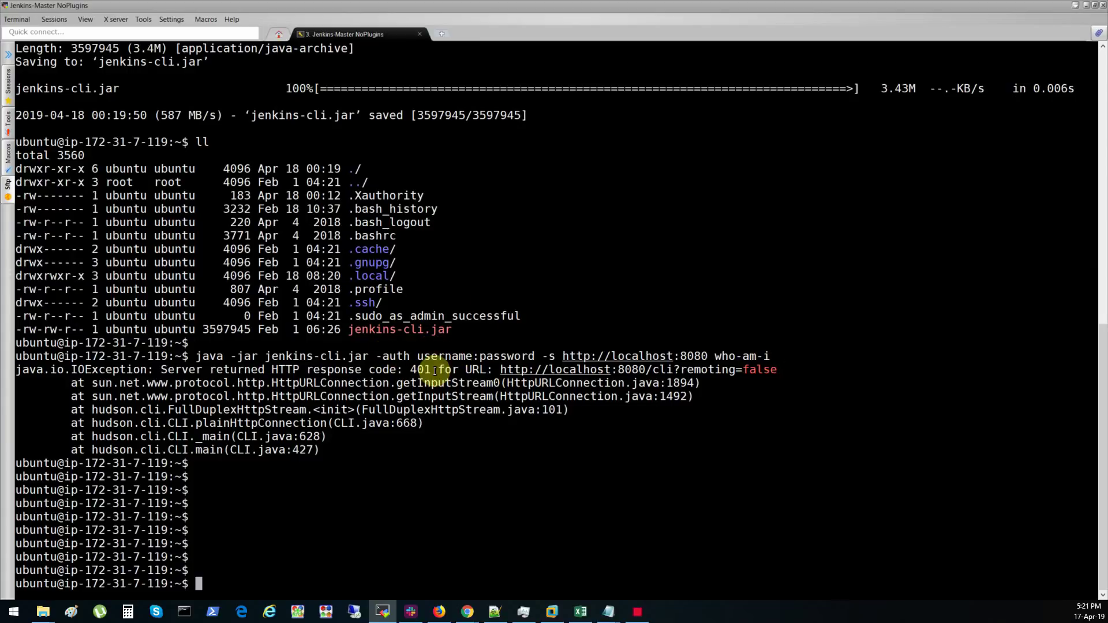
drag(479, 356, 515, 353)
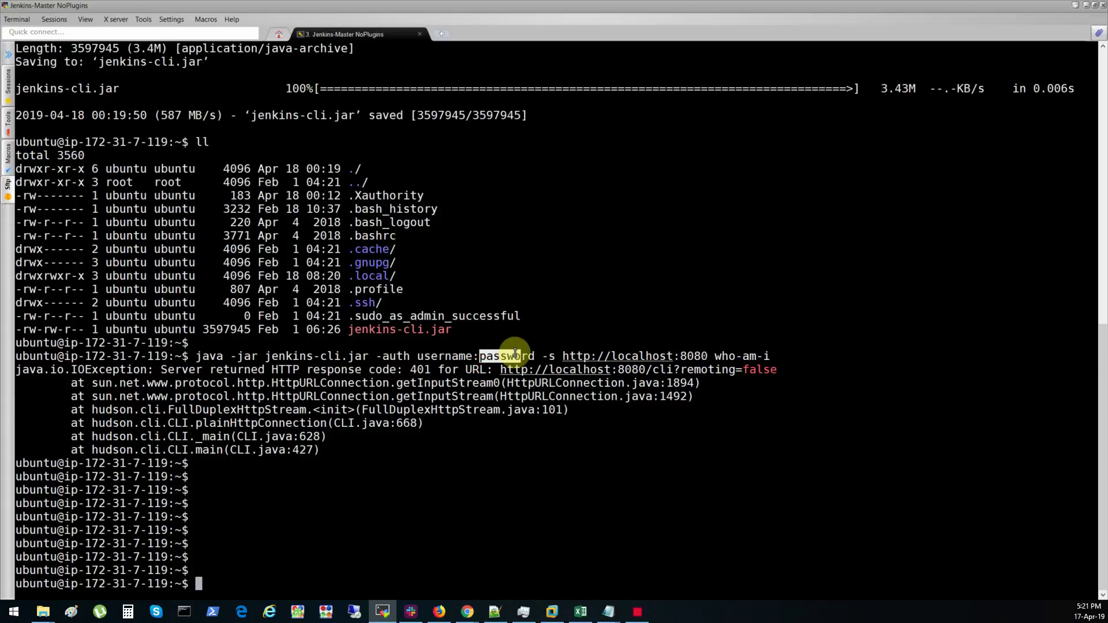
click(487, 466)
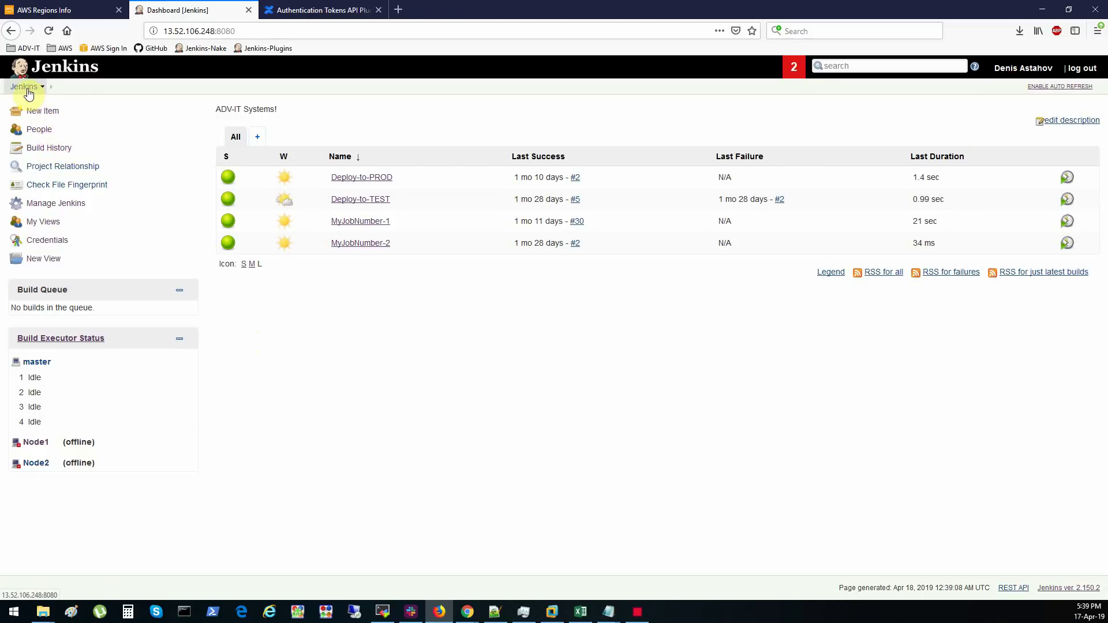
- Open the Create User form via Manage Jenkins > Manage Users
click(53, 202)
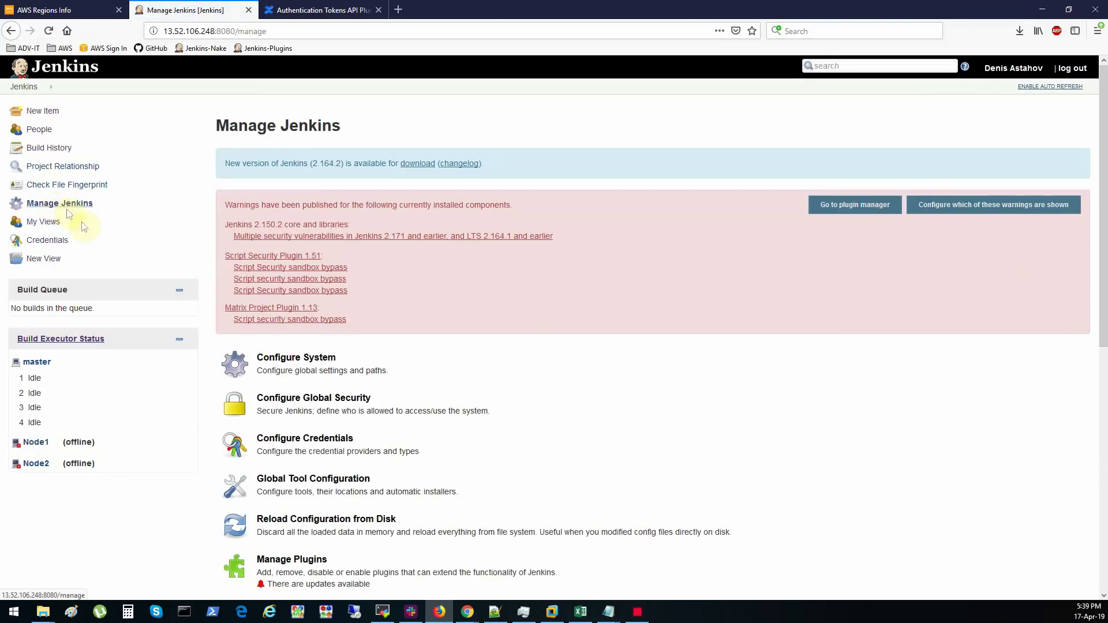
scroll(297, 382, down, 8)
click(299, 490)
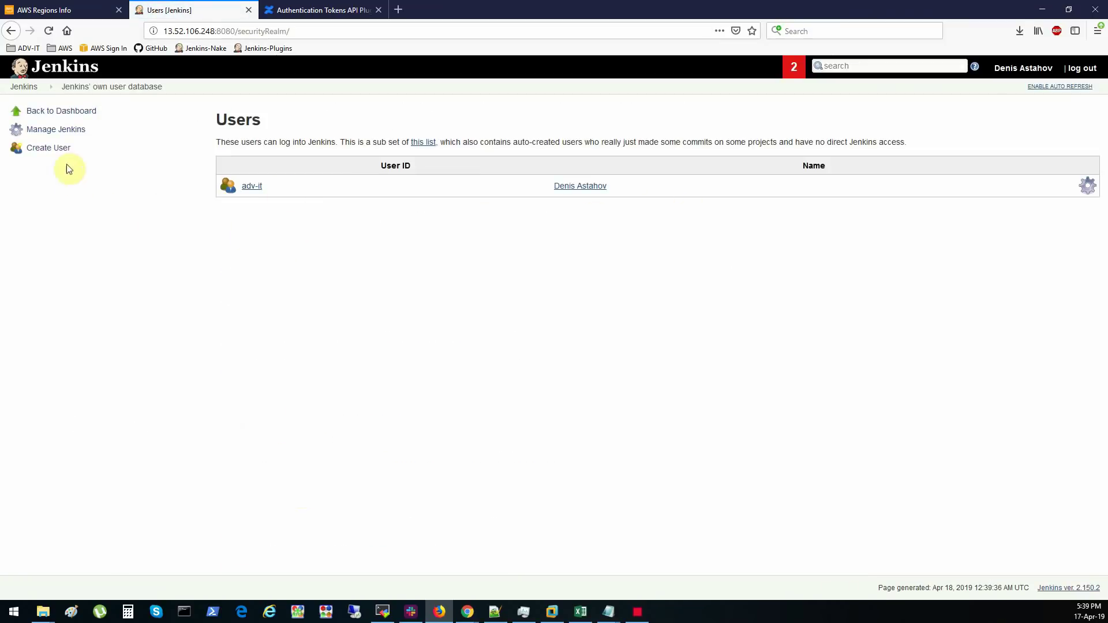
click(62, 154)
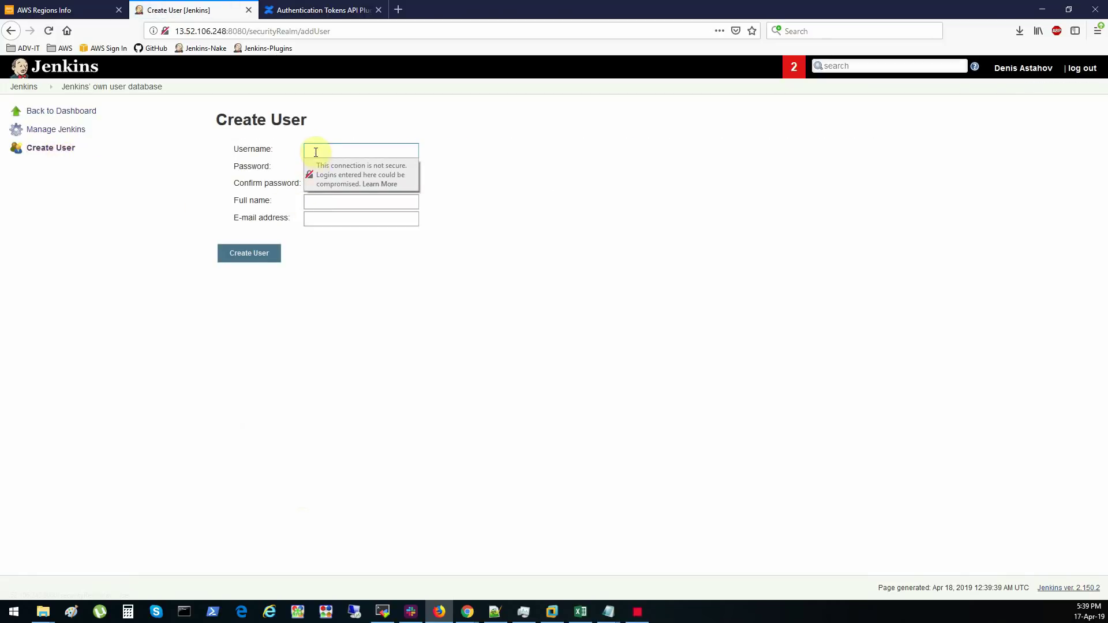
- Enter myserviceuser as the new user's username
click(316, 152)
text(user)
key(Tab)
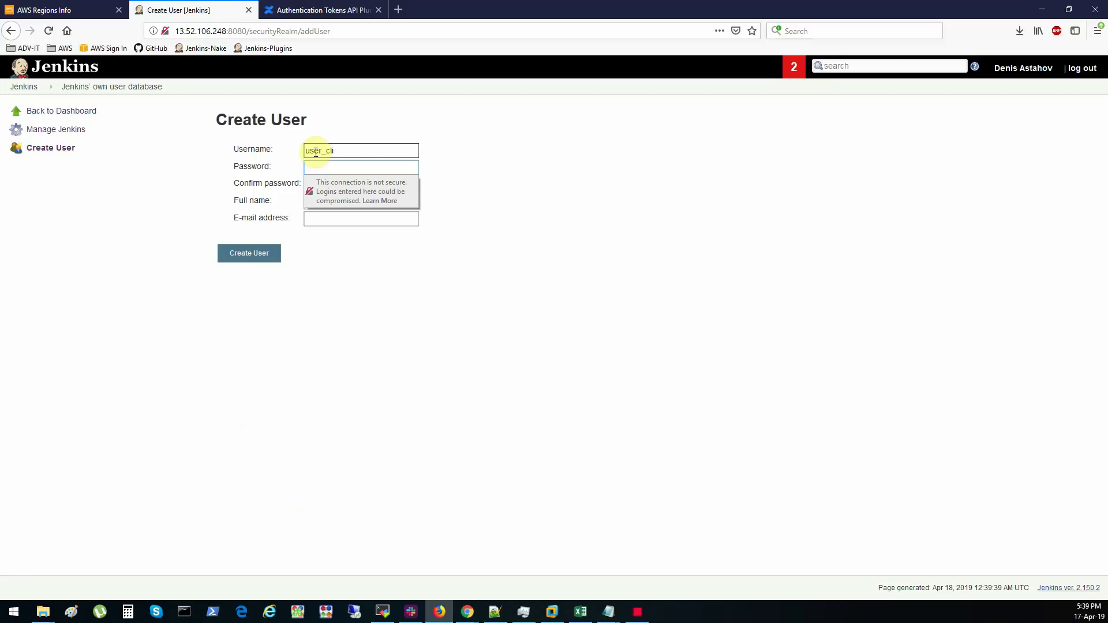
click(363, 165)
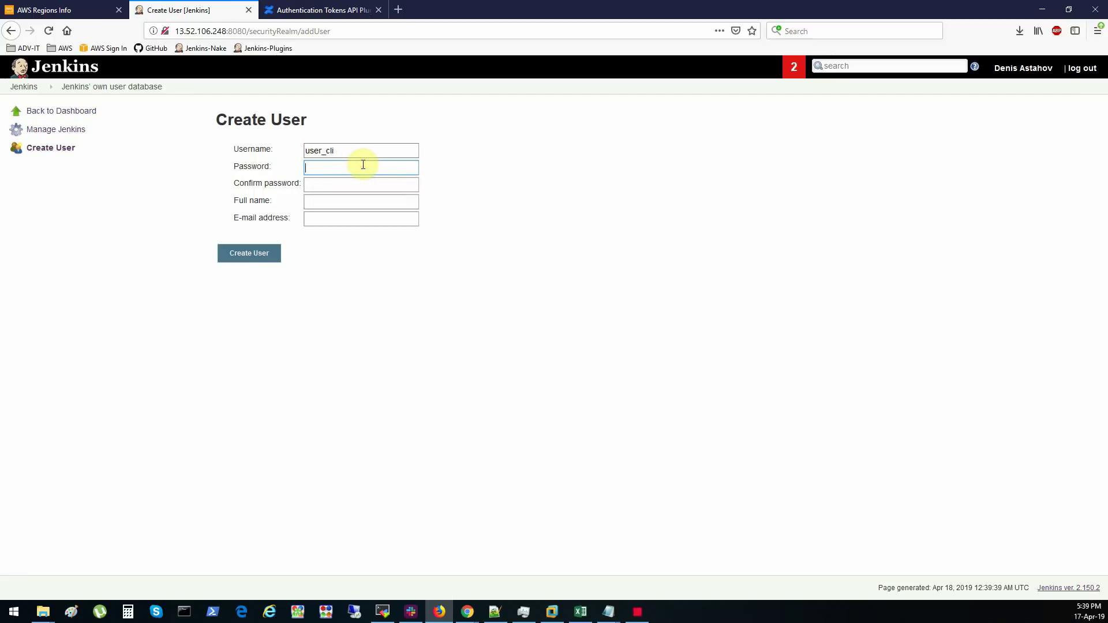
click(359, 149)
double_click(358, 149)
text(servi)
text(ce)
text(my)
key(End)
text(user)
key(Tab)
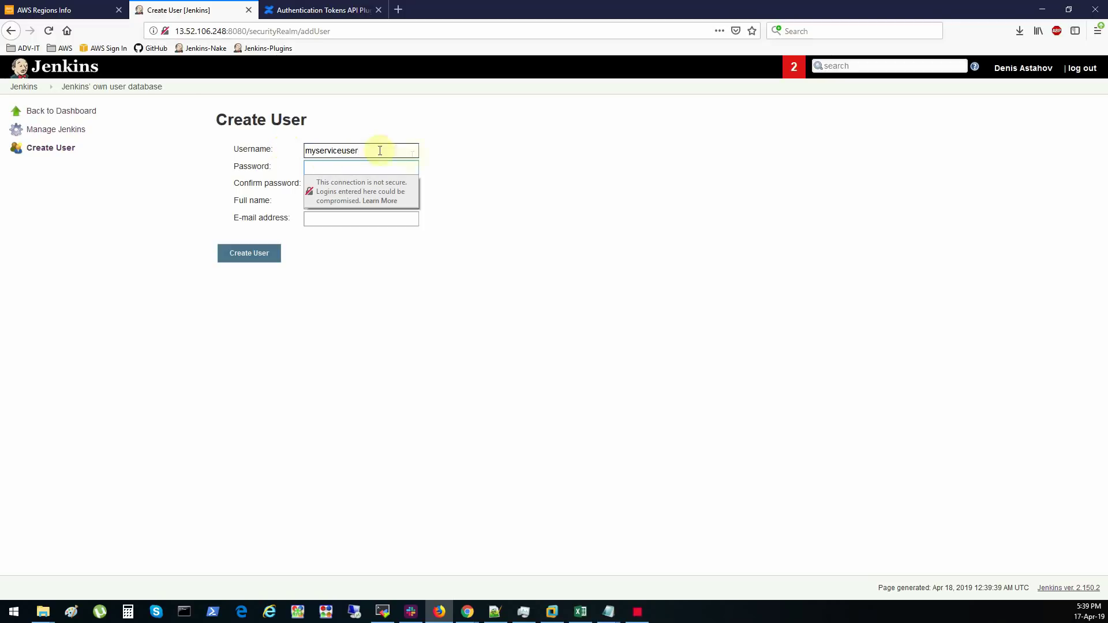
click(512, 156)
- Fill in the password, confirmation, full name and e-mail, then create the user
click(398, 170)
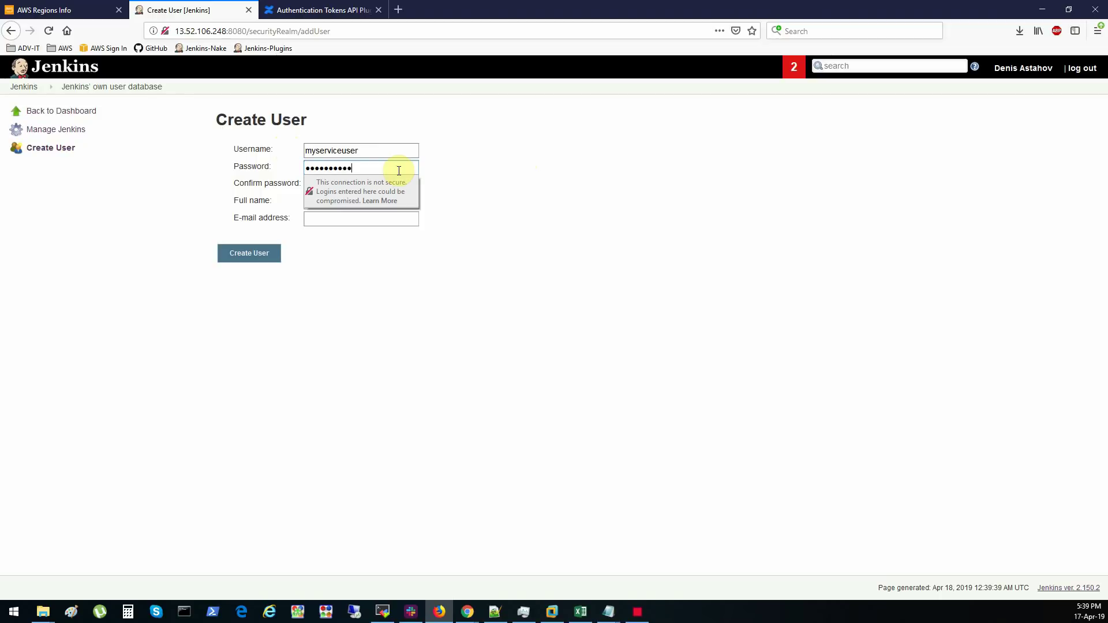
key(Tab)
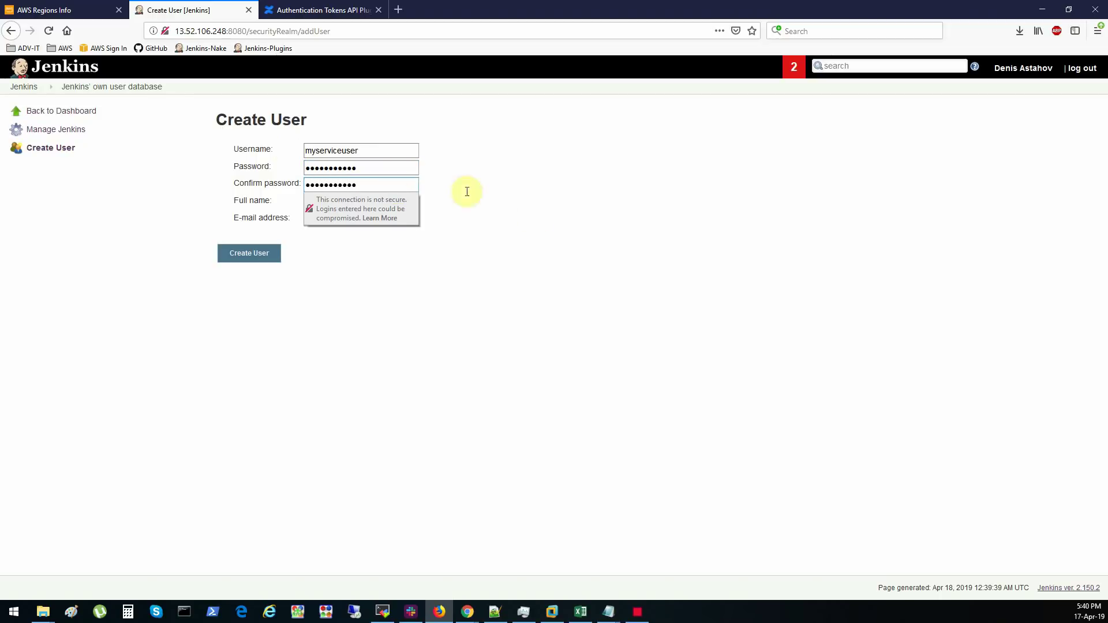
click(569, 219)
click(379, 203)
text(My Servci)
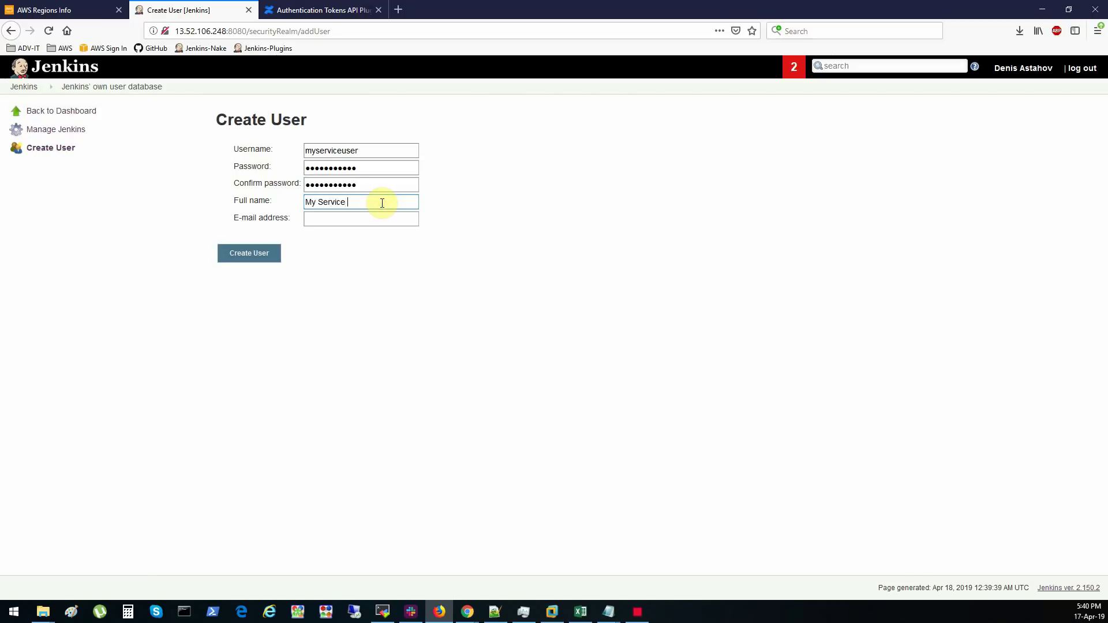
click(378, 220)
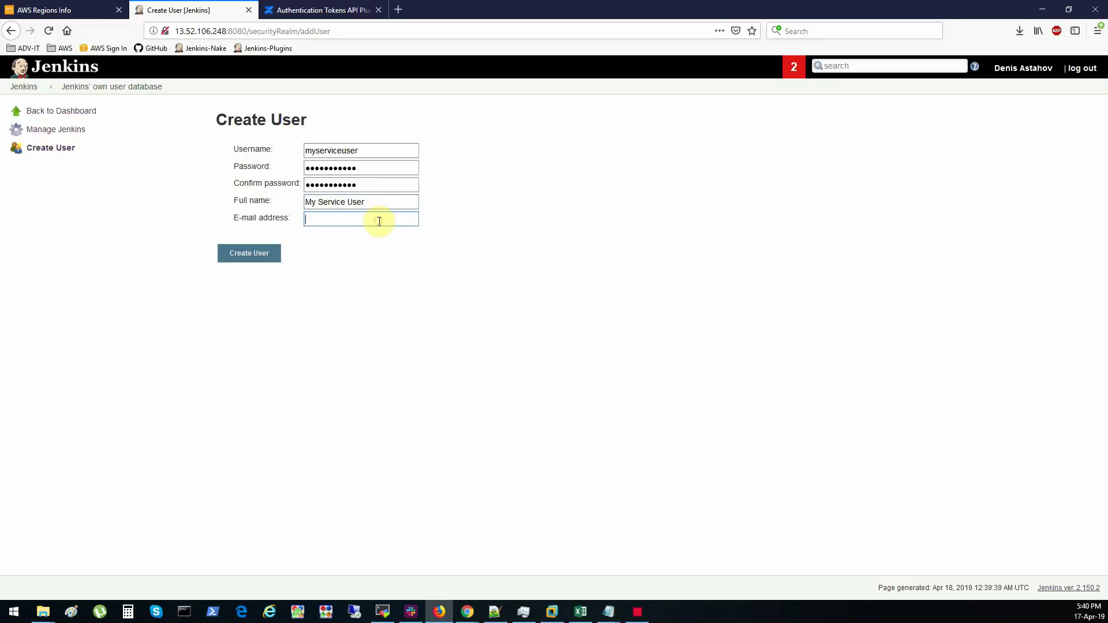
click(257, 256)
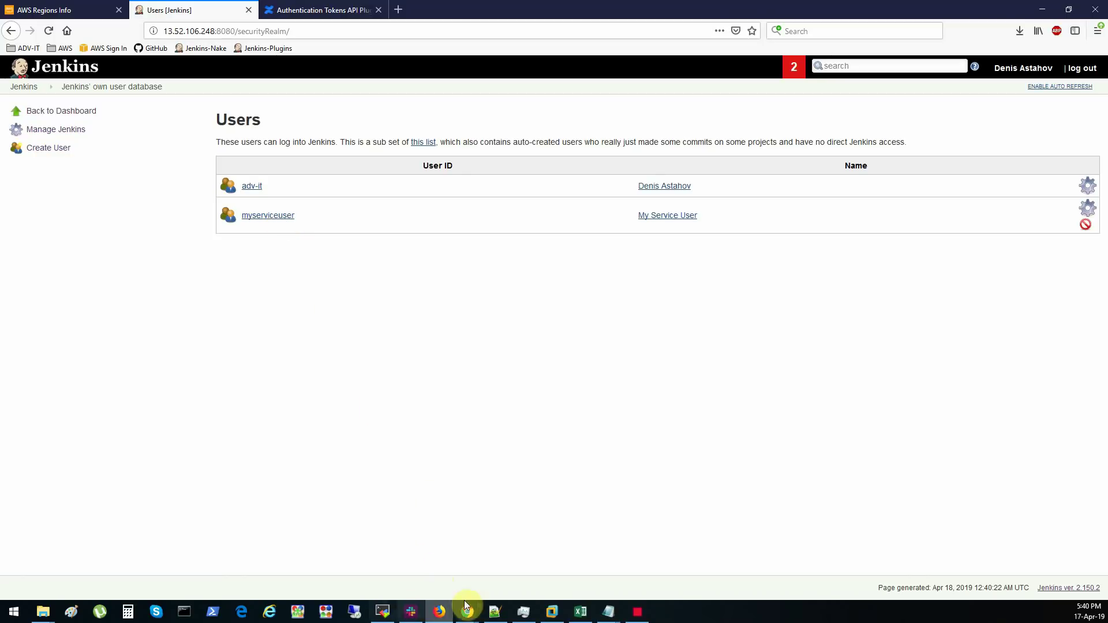
- Rerun who-am-i with myserviceuser and its password replacing the placeholder credentials
click(391, 615)
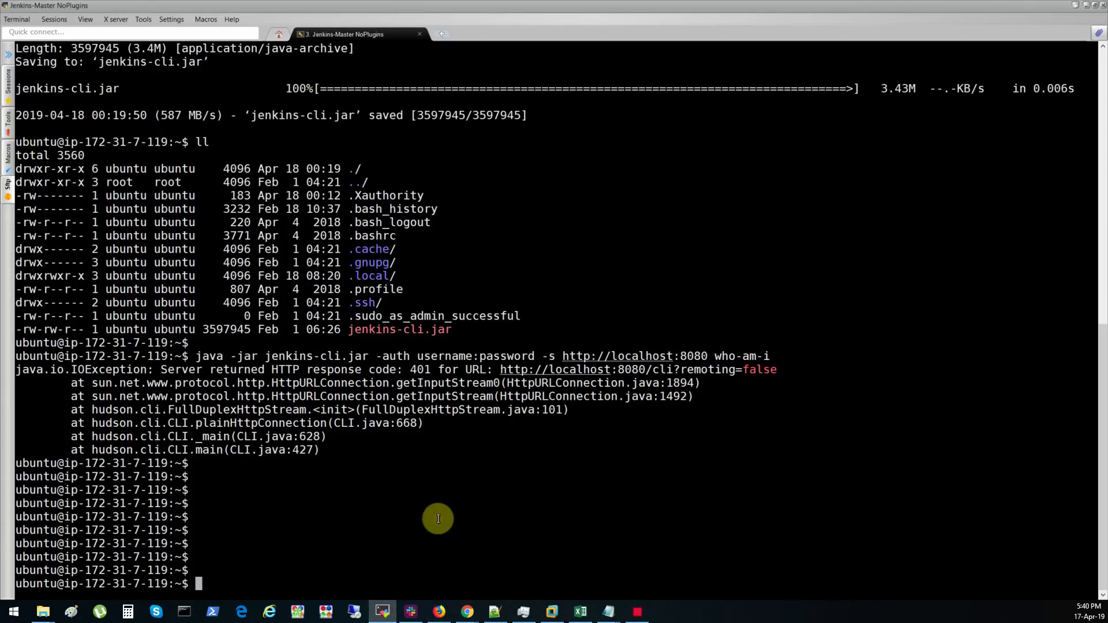
key(Up)
key(Left)
key(Left)
key(Left)
key(Left)
key(Left)
key(Left)
key(Left)
key(Left)
key(Left)
key(Left)
key(Left)
key(Left)
key(Left)
key(Left)
key(Left)
key(Left)
key(Left)
key(Left)
key(Left)
key(Left)
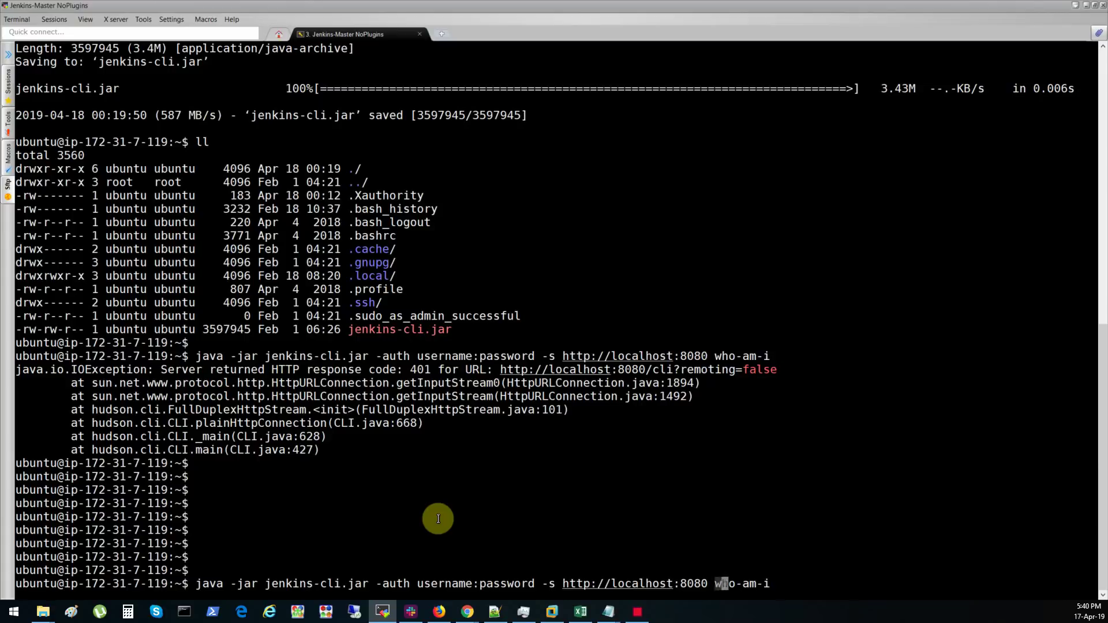
key(Left)
key(Left)
key(Left)
key(Left)
key(Left)
key(Left)
key(Left)
key(Left)
key(Left)
key(Left)
key(Left)
key(Left)
key(Left)
key(Left)
key(Left)
key(Left)
key(Left)
key(Left)
key(Left)
key(Left)
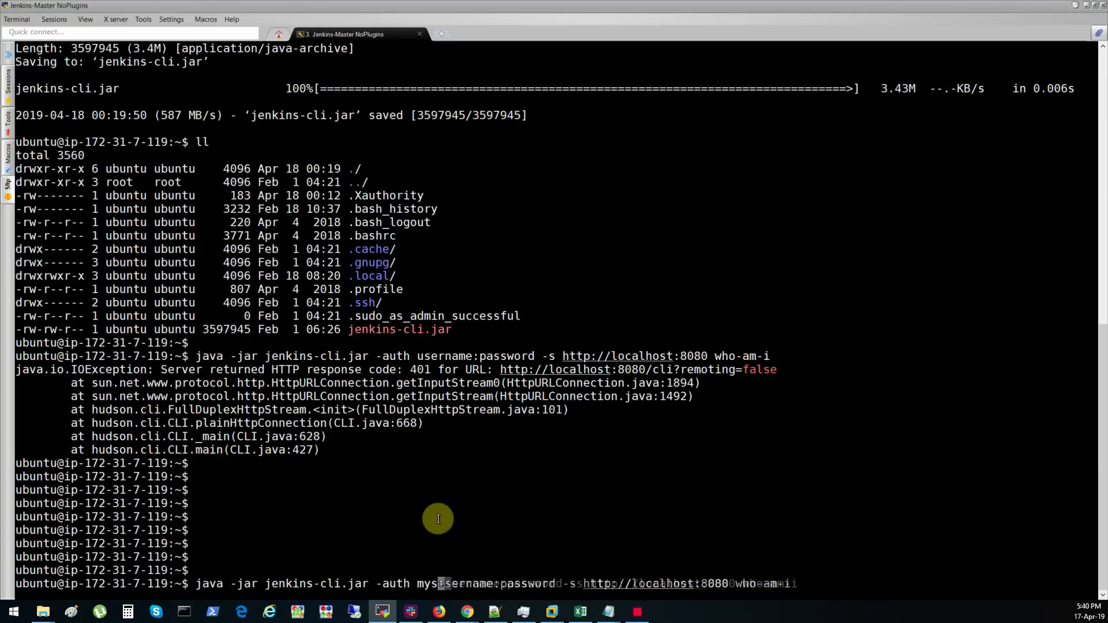
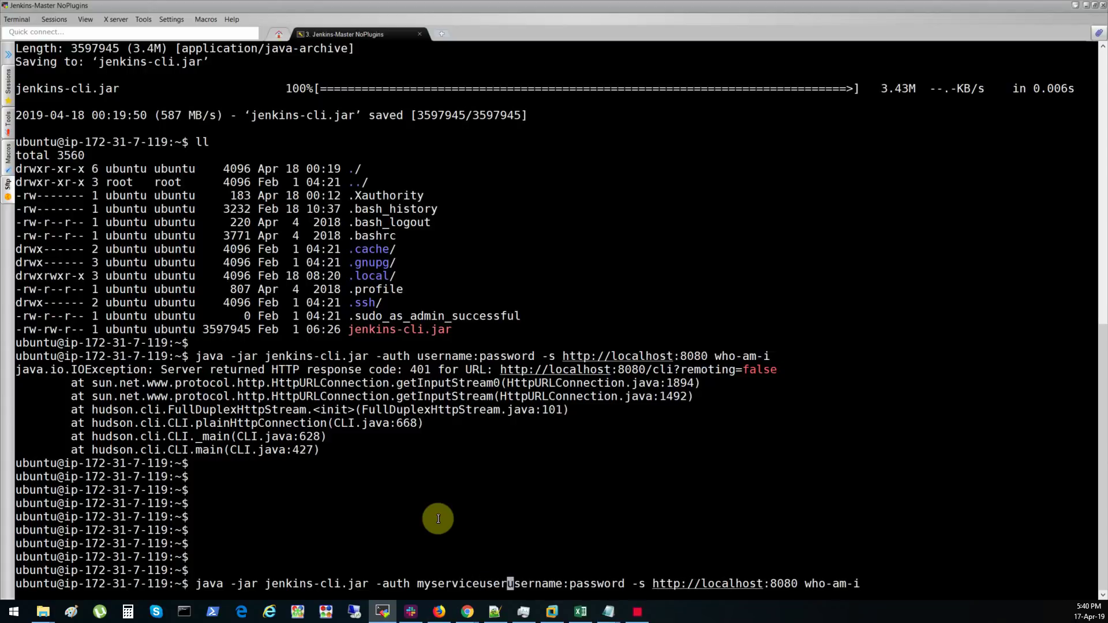
key(Delete)
key(Delete)
key(Delete)
key(Delete)
key(Delete)
key(Delete)
key(Delete)
key(Delete)
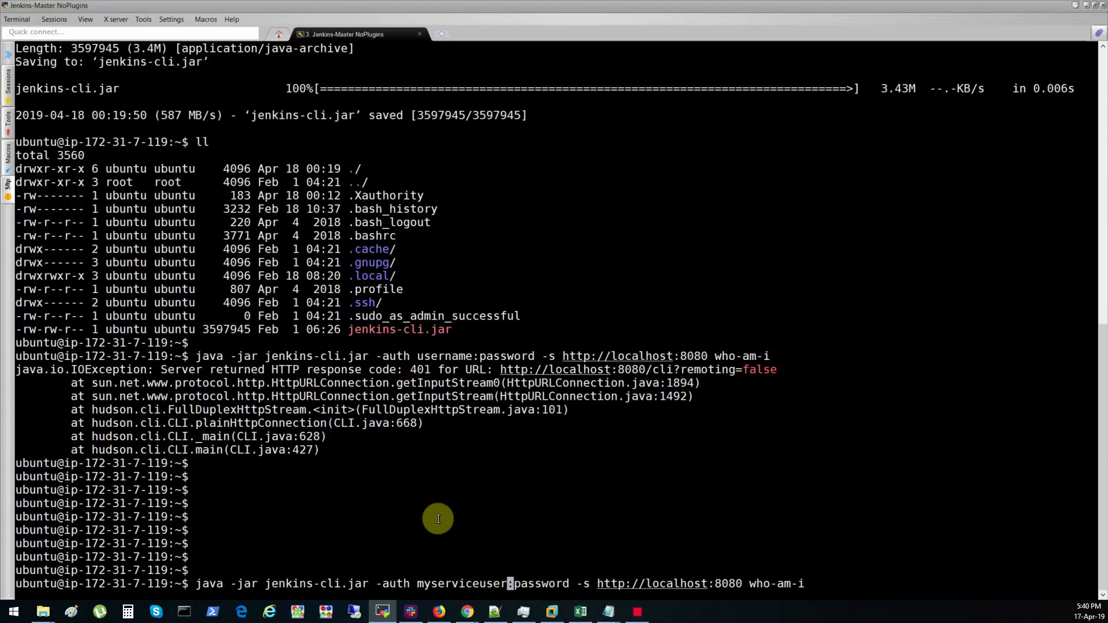
key(Right)
key(Right)
key(Right)
key(Right)
key(Right)
key(Right)
key(Right)
key(Right)
key(Right)
key(End)
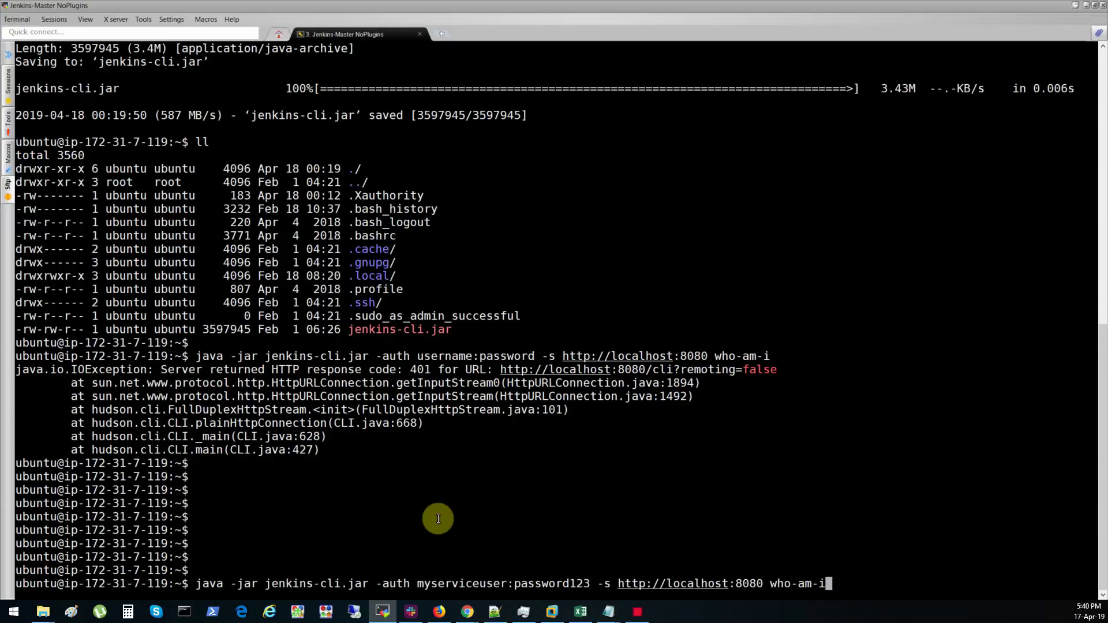
key(Return)
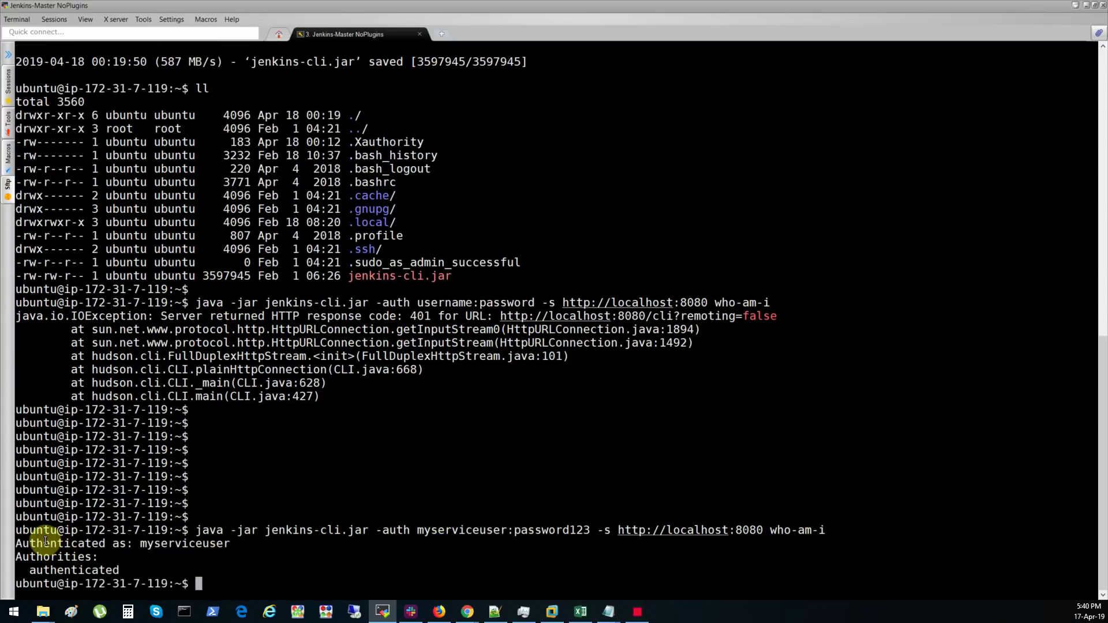
- Highlight the output showing authenticated as myserviceuser, then minimize the terminal
drag(141, 542, 223, 549)
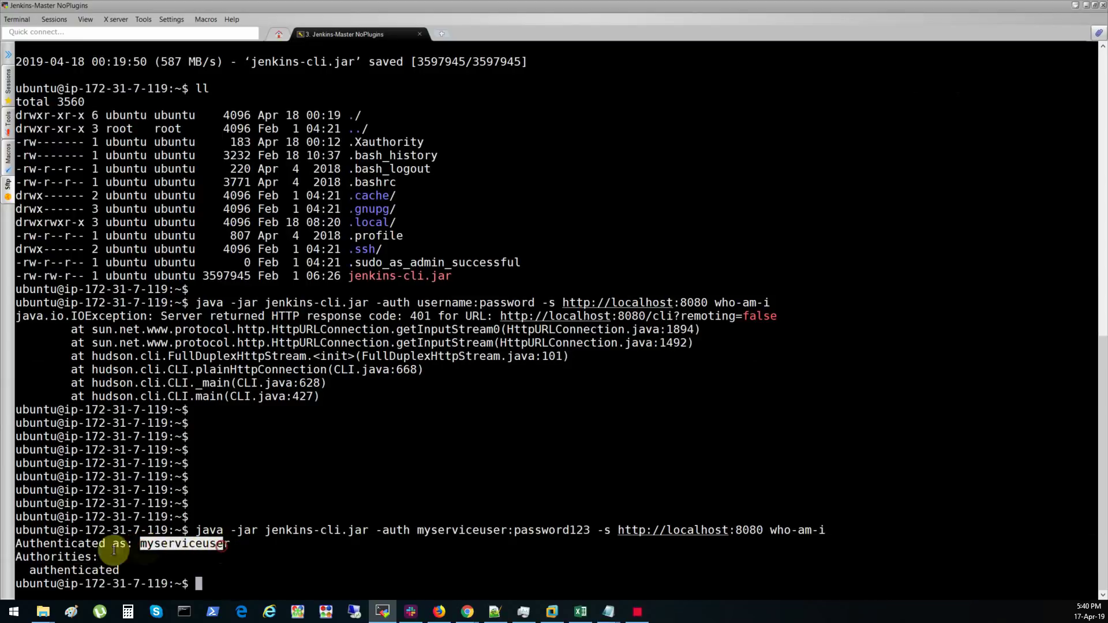
click(87, 552)
double_click(69, 570)
click(66, 572)
key(Return)
key(Return)
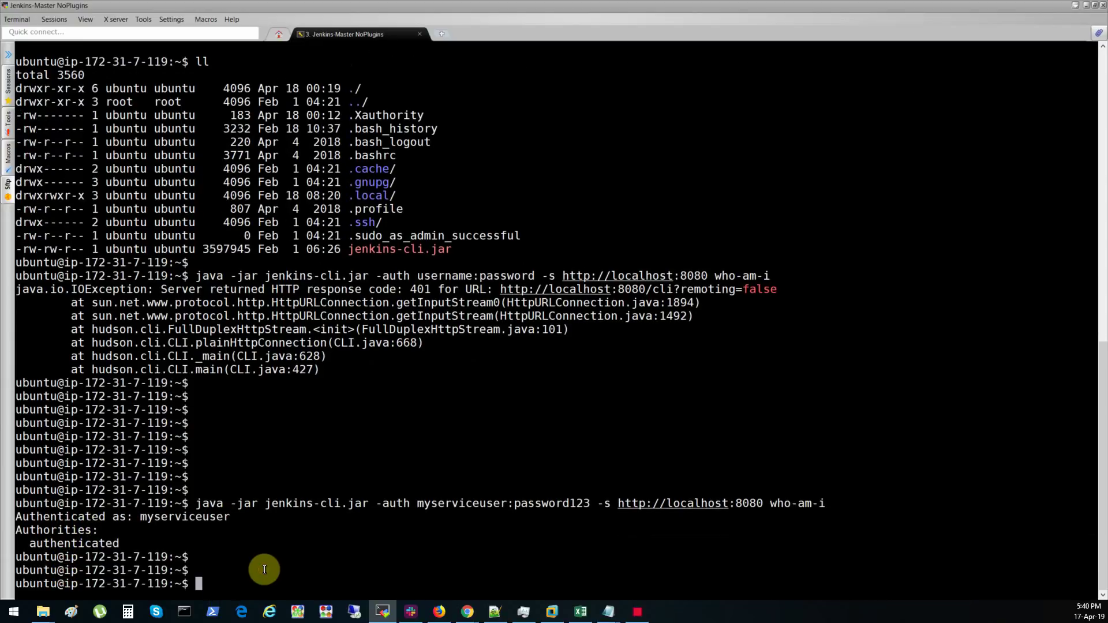
key(Up)
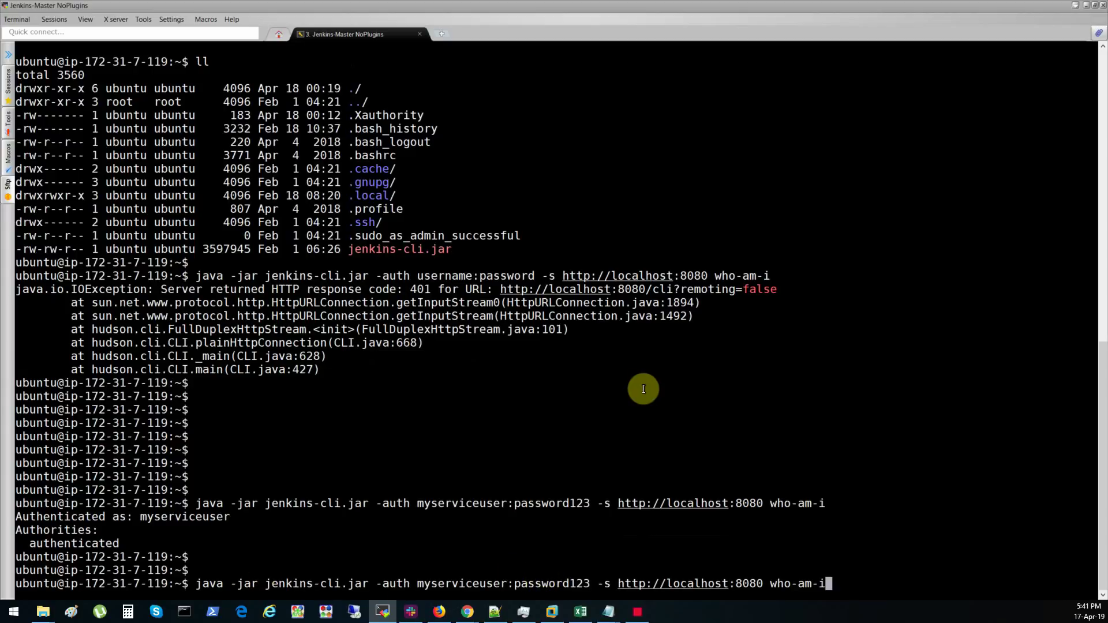
click(1087, 10)
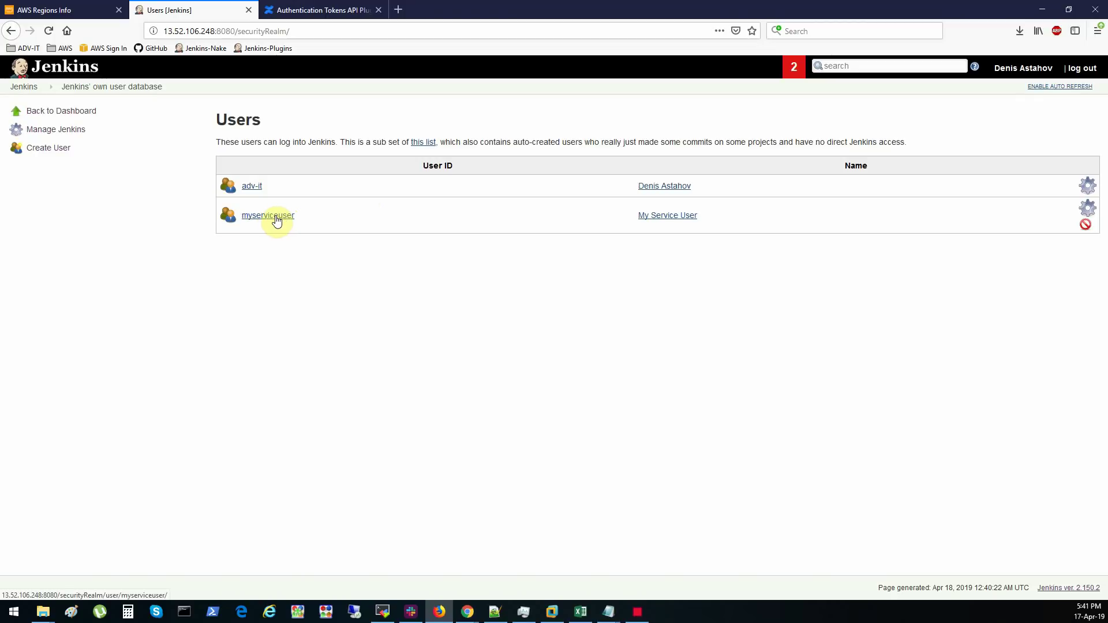
- Open myserviceuser's Configure page and highlight the API Token note saying no token is registered
click(276, 218)
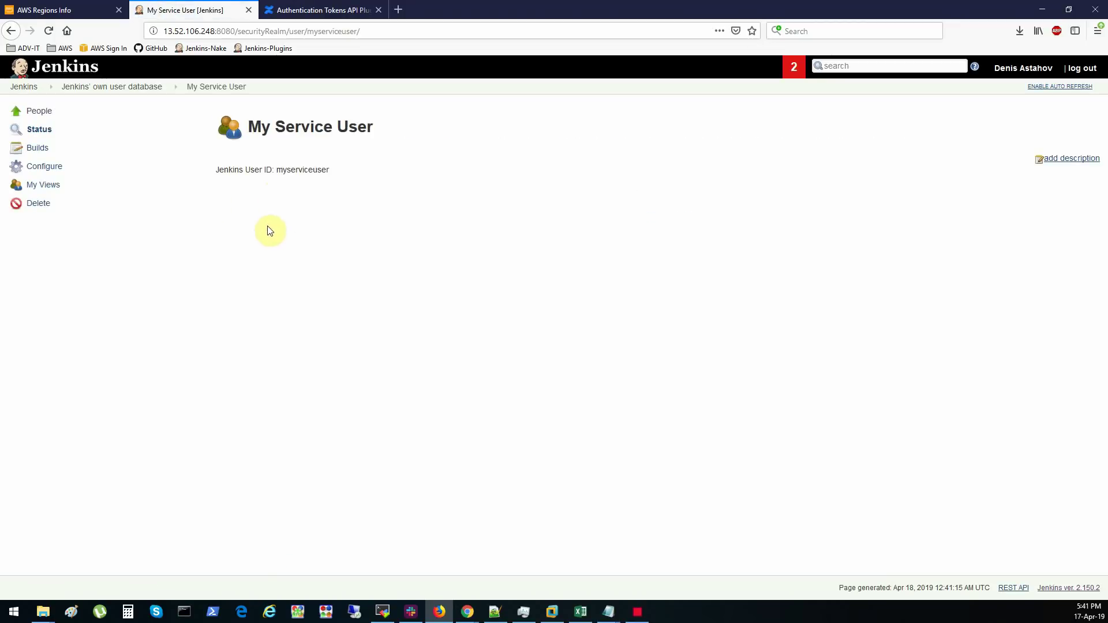
click(46, 169)
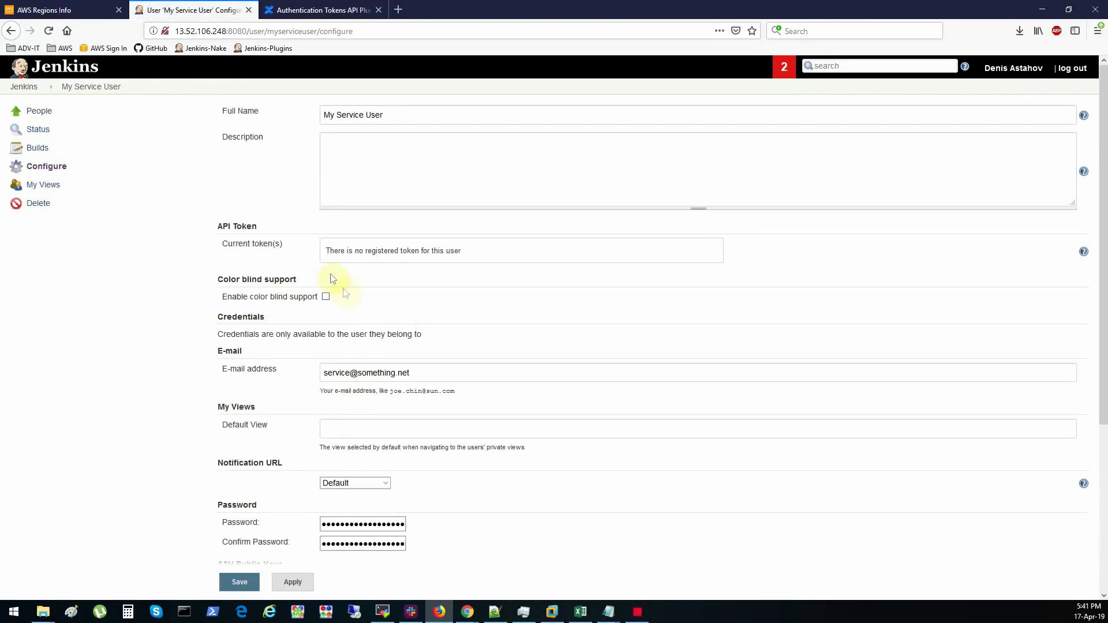
drag(327, 255, 482, 259)
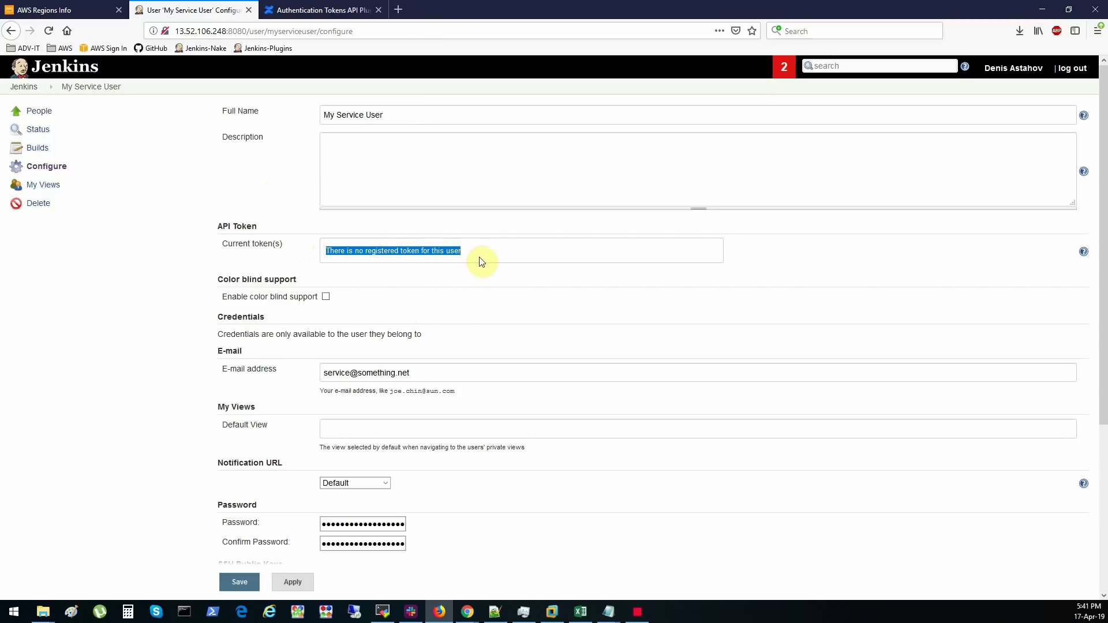
click(361, 275)
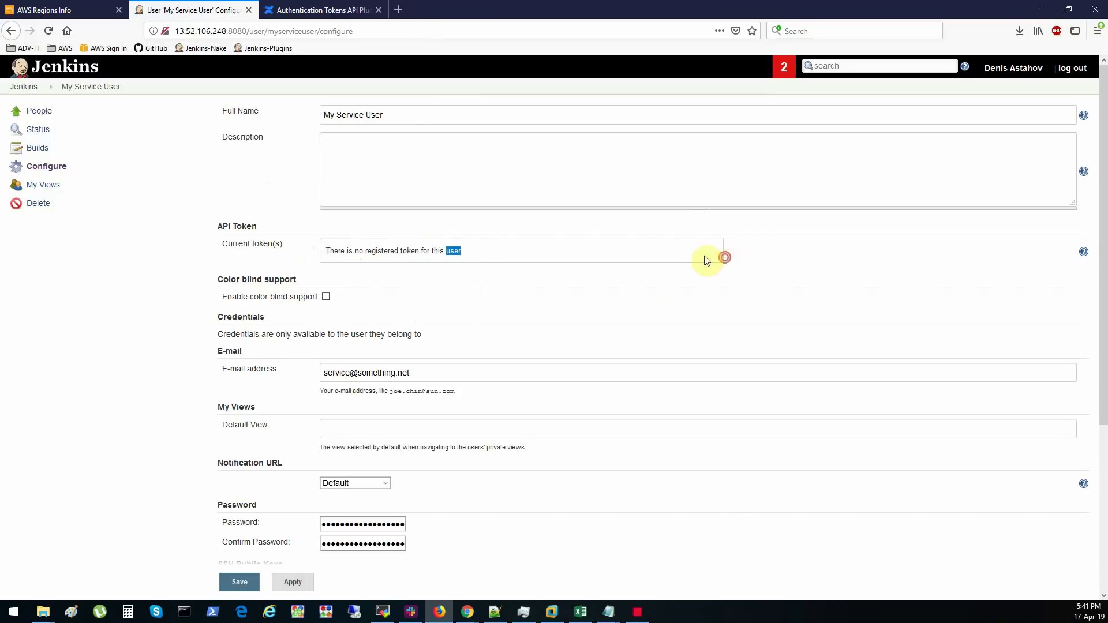
drag(530, 252, 322, 252)
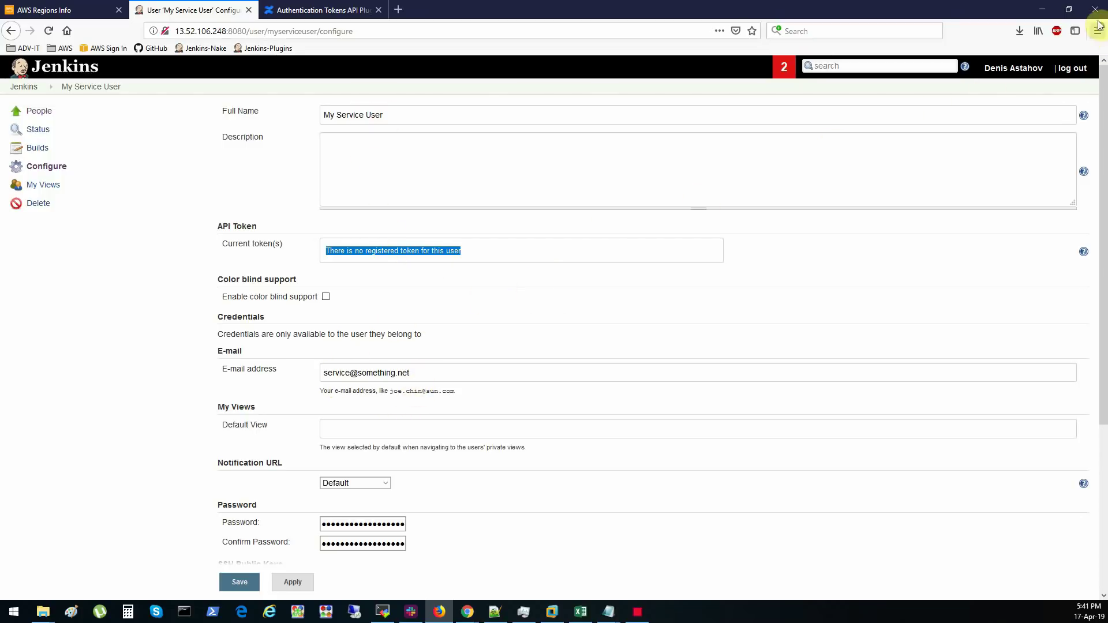
- Log out and sign back in as myserviceuser with its password
click(1078, 72)
click(544, 332)
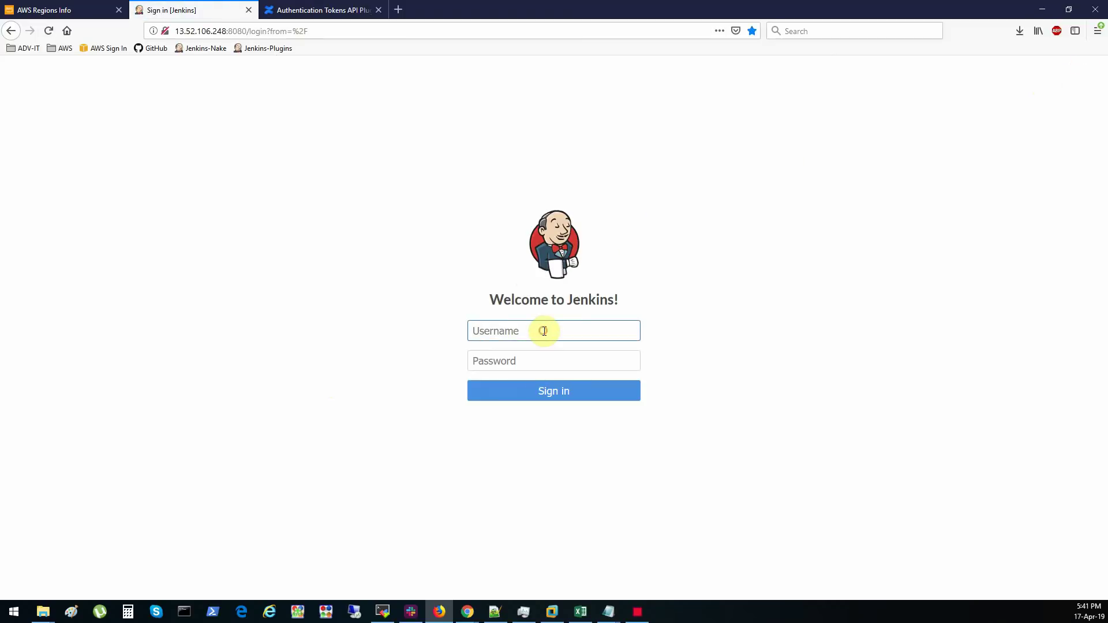
text(myservice)
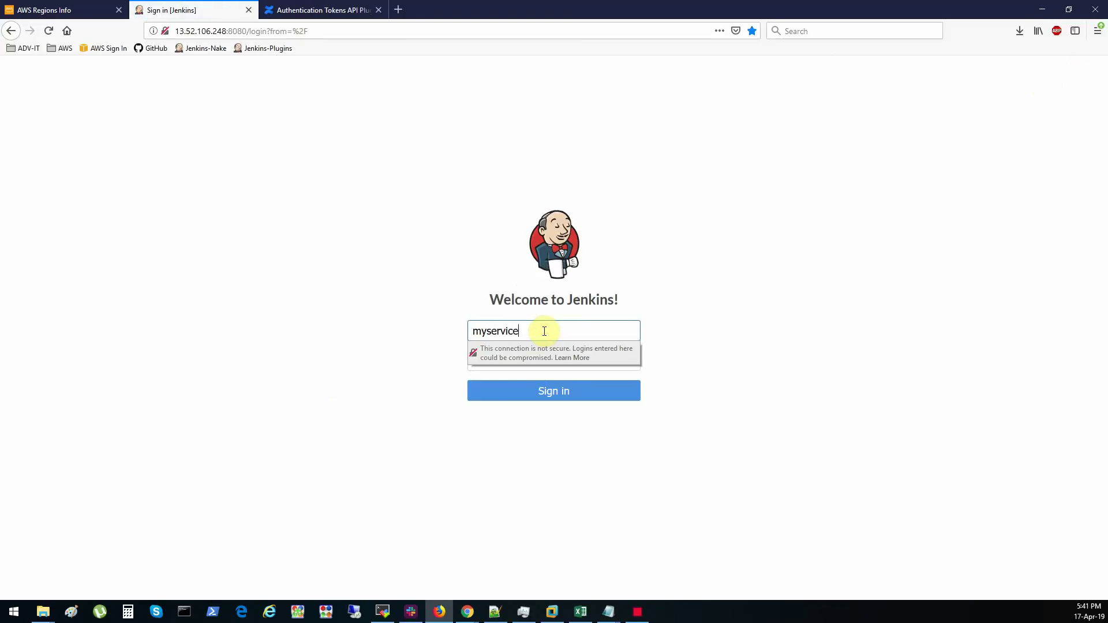
text(user)
key(Tab)
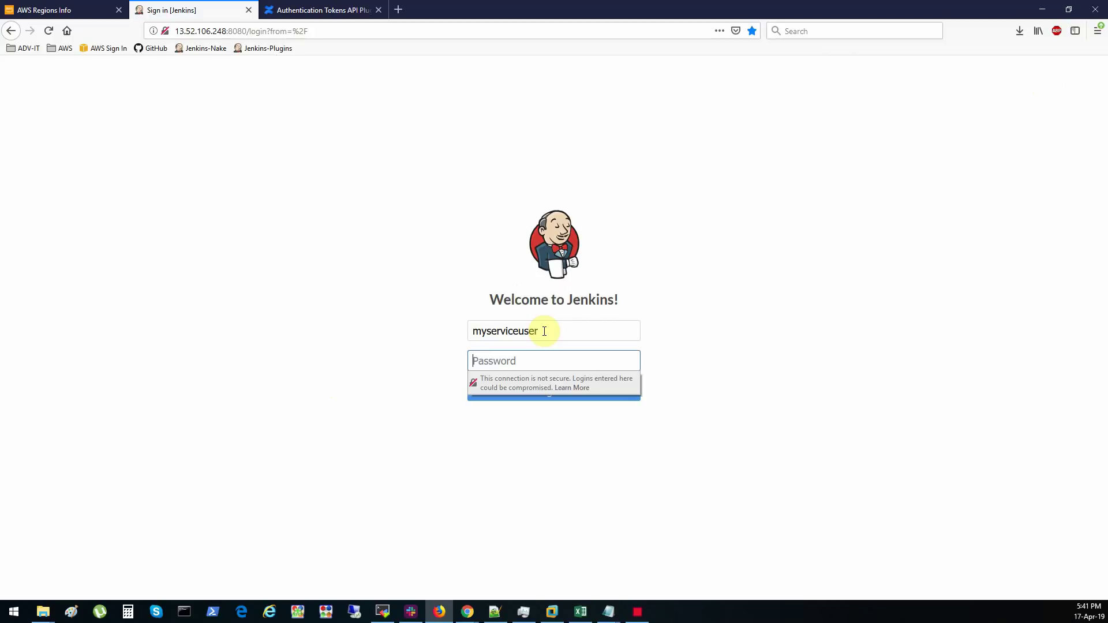
text(*******)
key(Return)
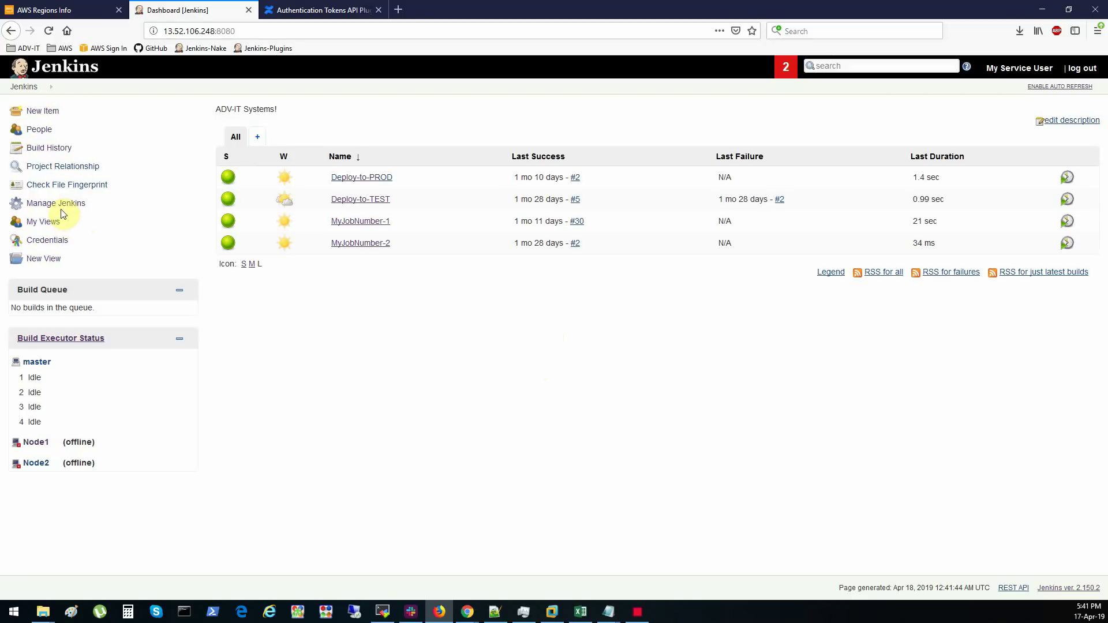
- Open myserviceuser's configuration page from Manage Jenkins > Manage Users
click(61, 208)
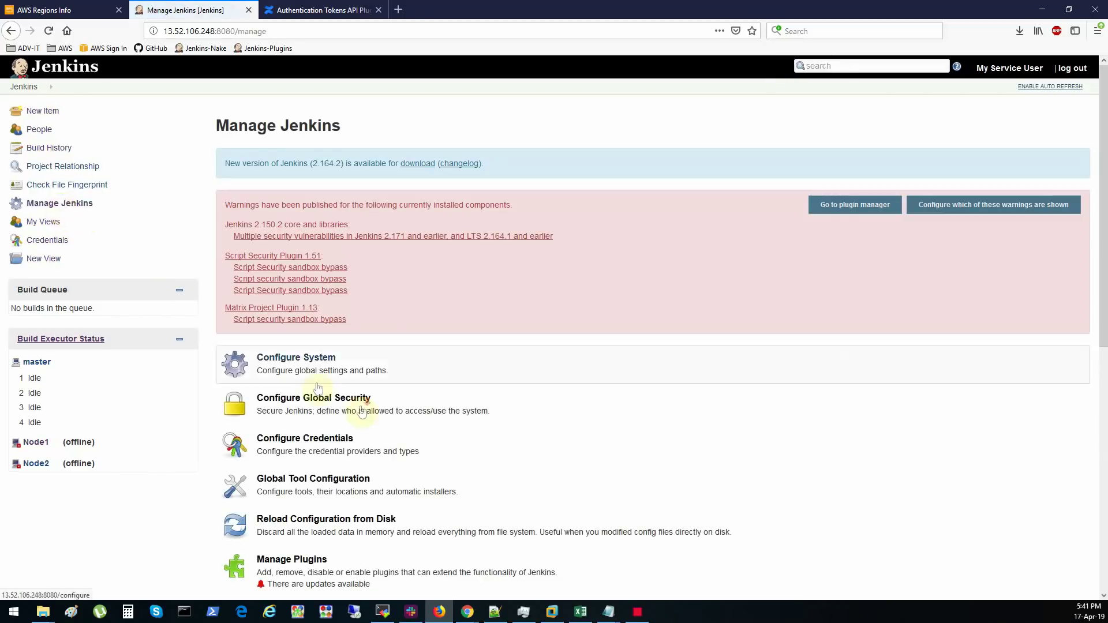
scroll(320, 438, down, 7)
click(298, 486)
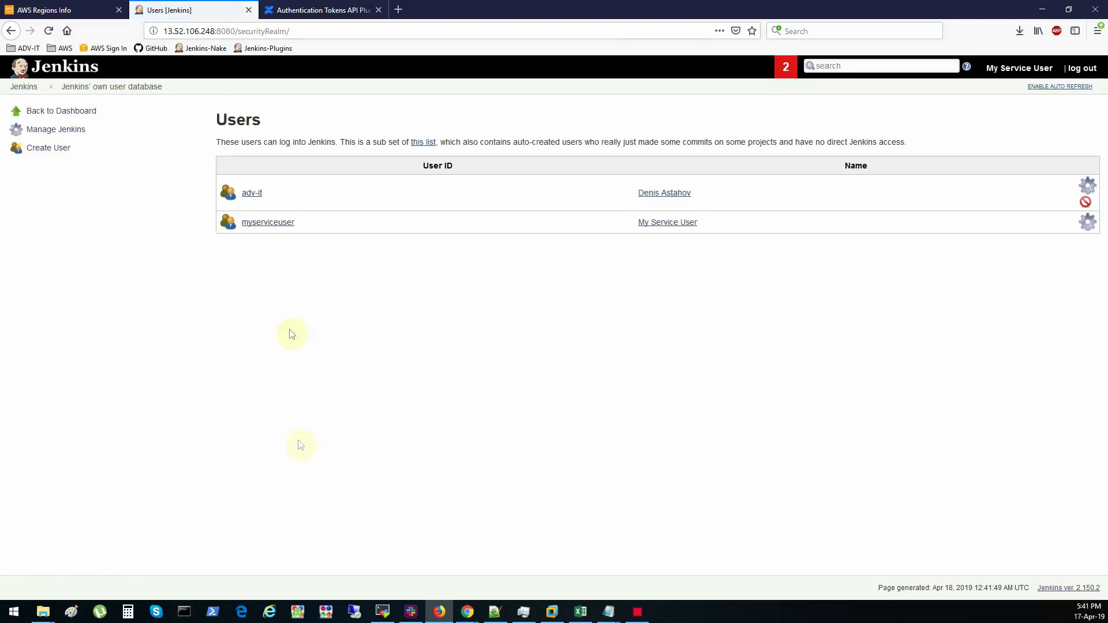
click(264, 225)
click(49, 169)
- Generate a new API token named token-1 and copy its value
scroll(420, 270, down, 2)
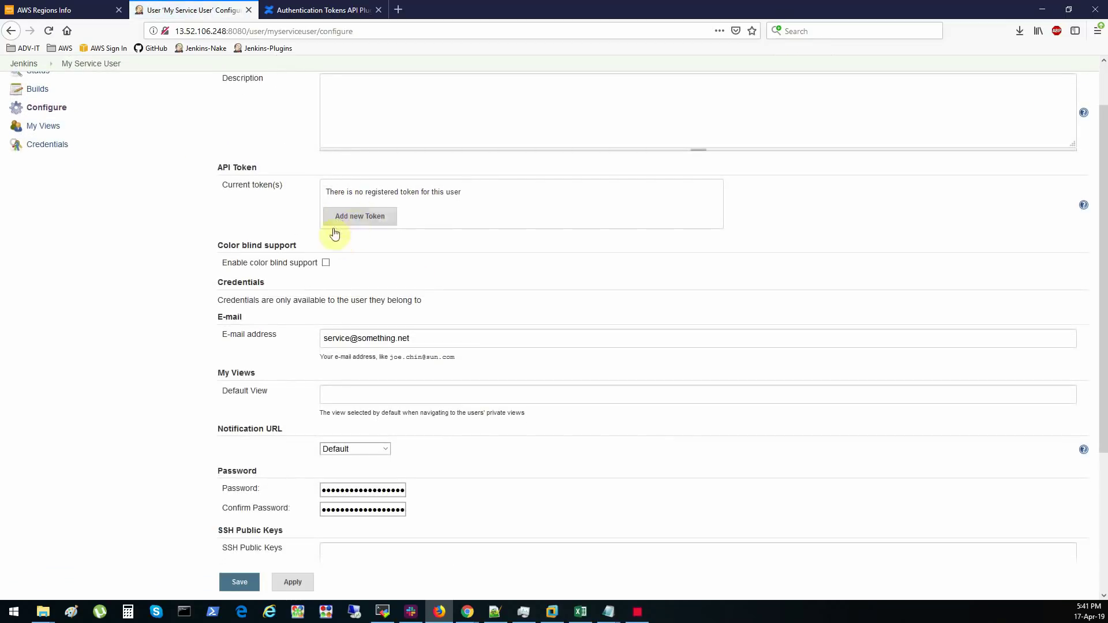
click(358, 218)
click(410, 220)
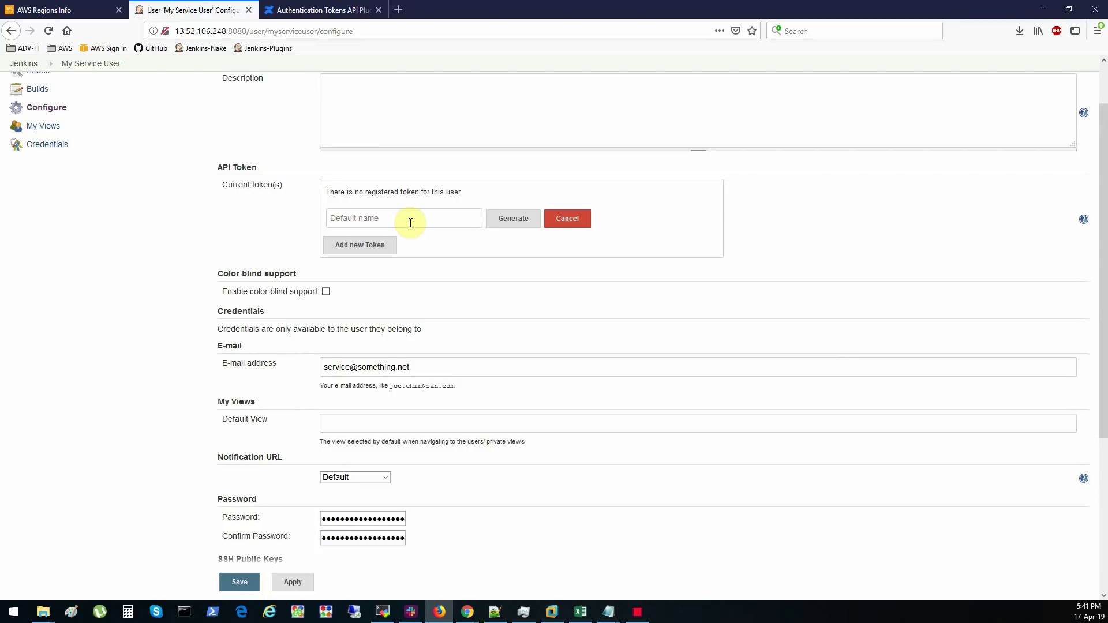
text(token-1)
click(509, 222)
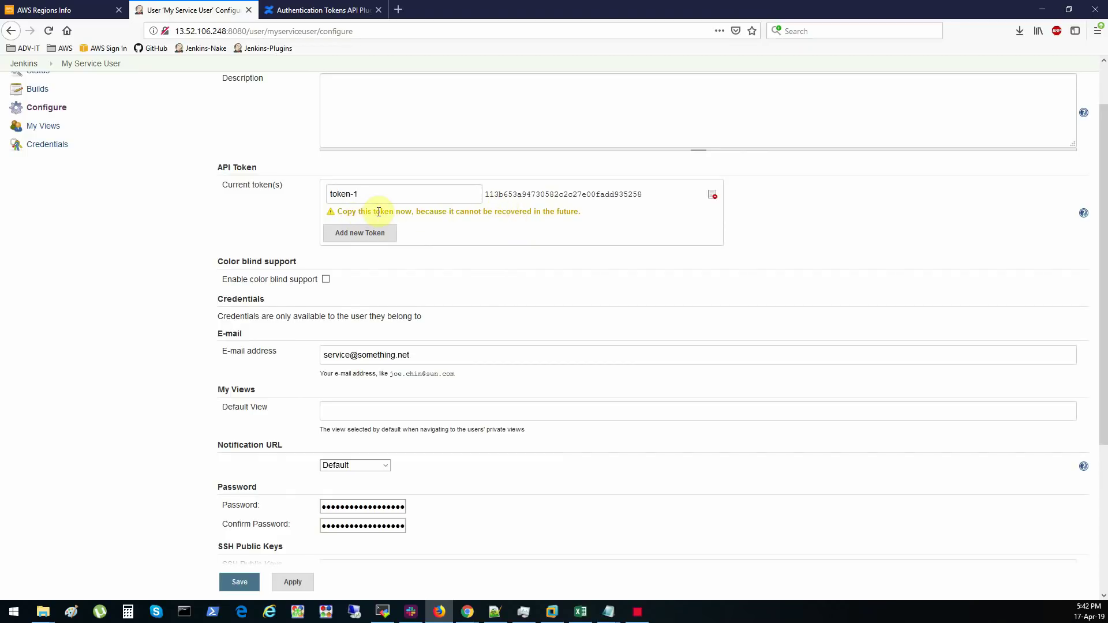
drag(486, 195, 640, 196)
right_click(639, 201)
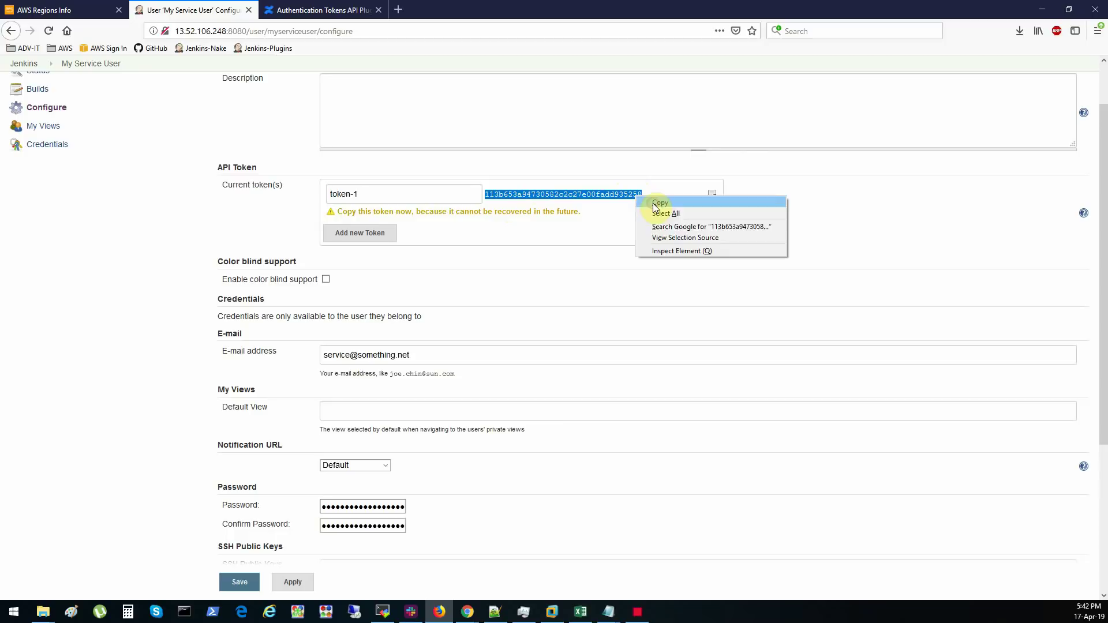
click(656, 203)
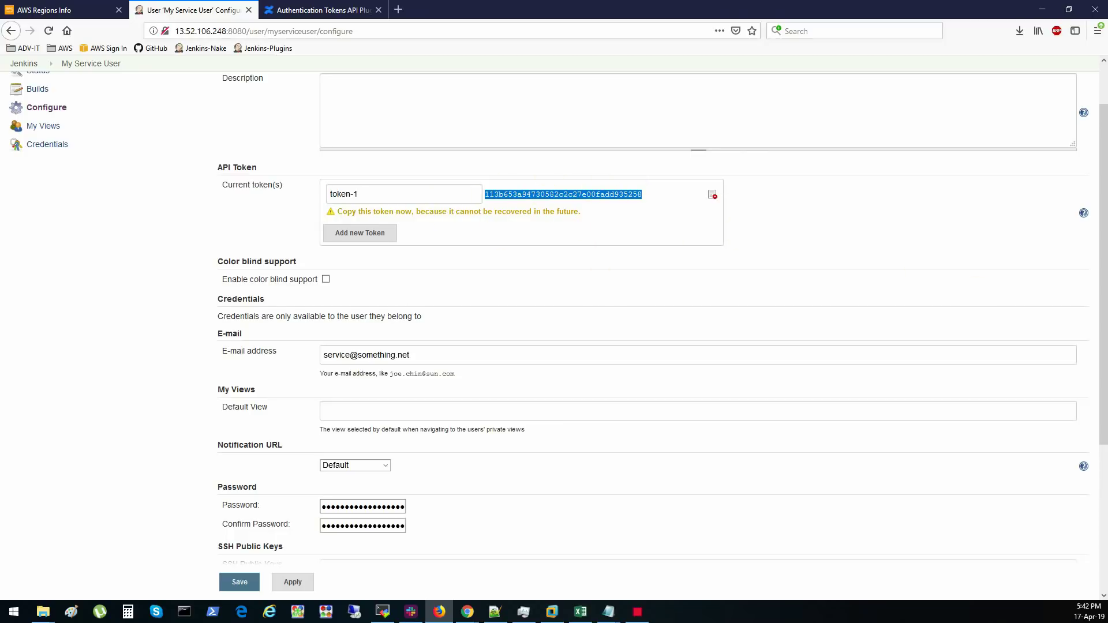
- Apply the user settings so token-1 is saved to the account
key(alt+Tab)
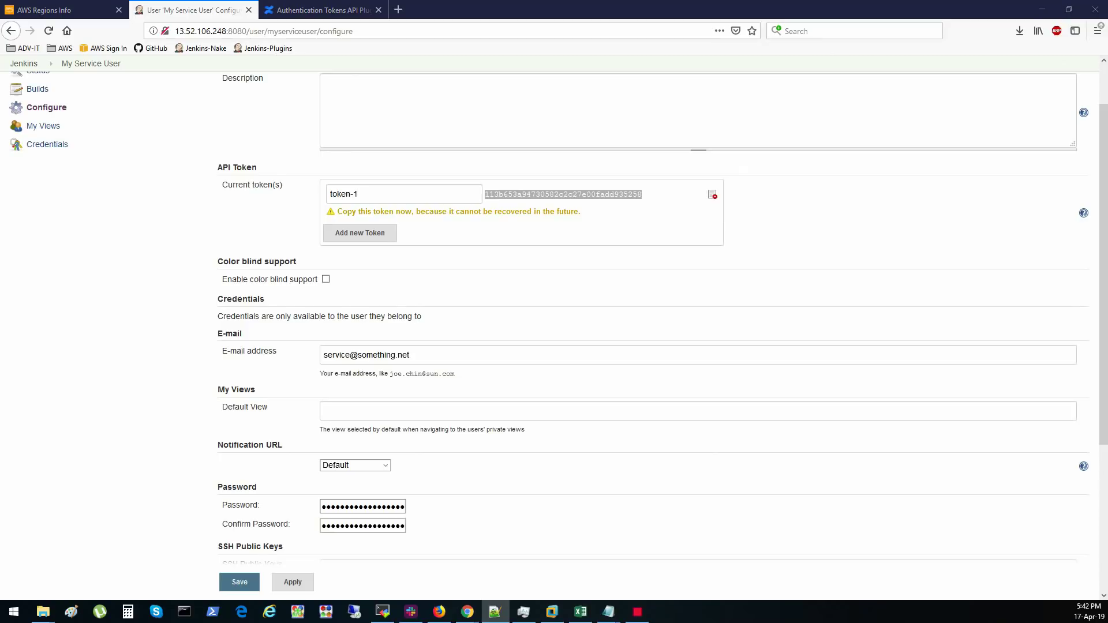
click(569, 298)
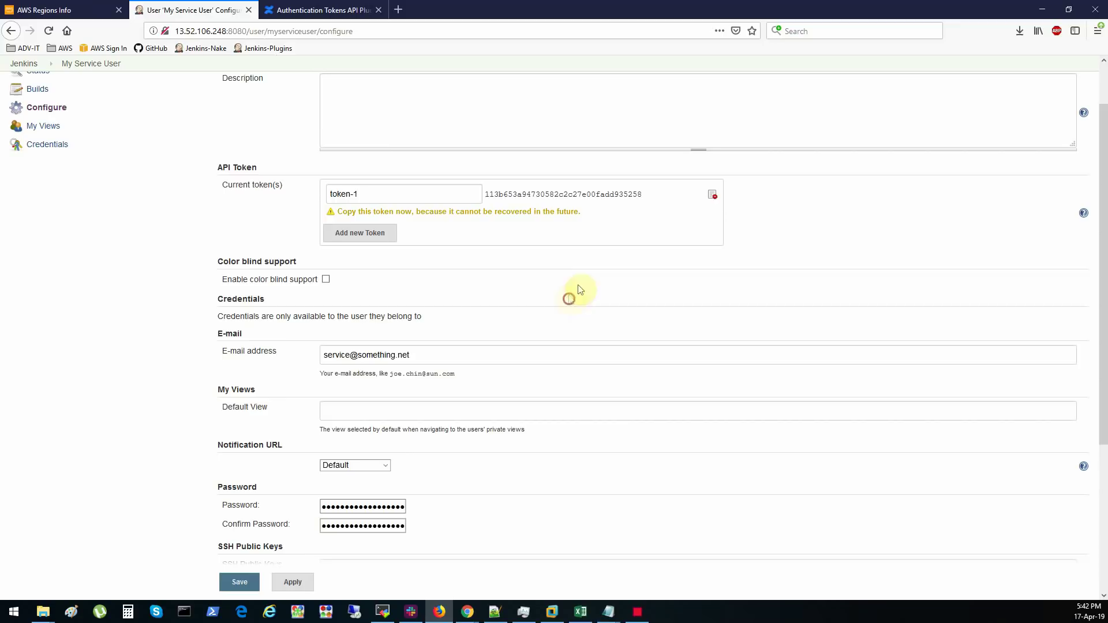
click(50, 31)
click(365, 177)
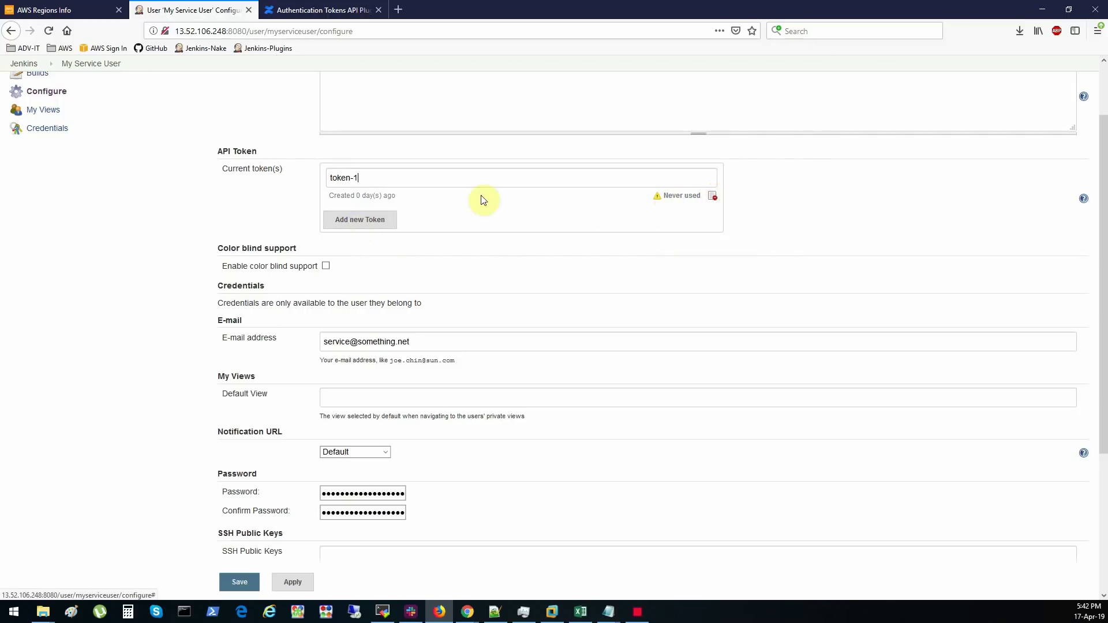
click(382, 612)
- Replace the password with the pasted API token and rerun who-am-i
key(Left)
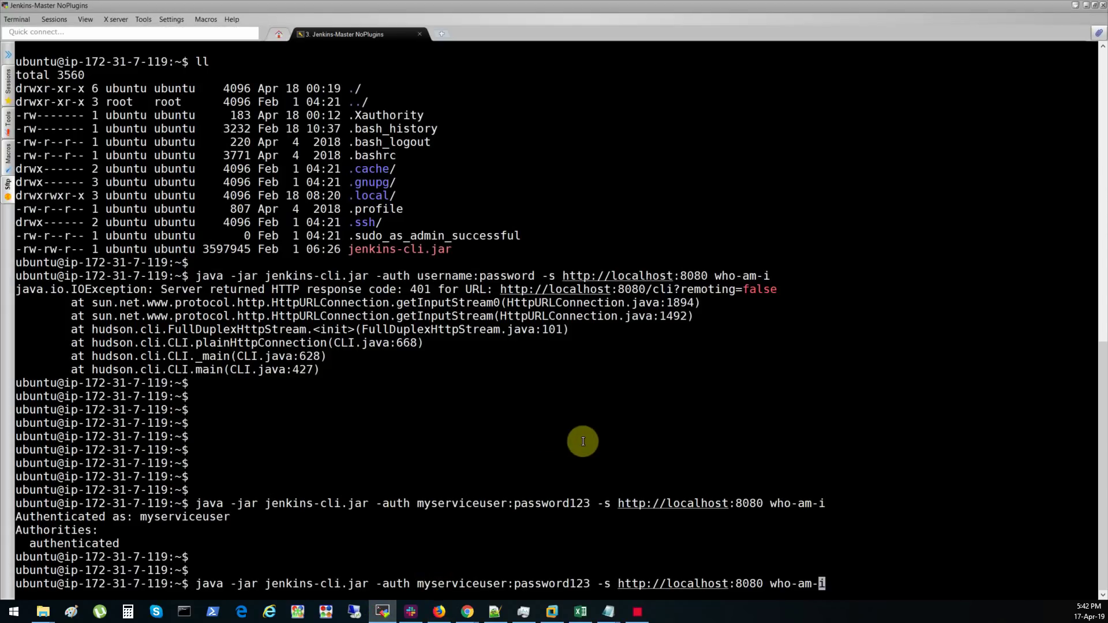
key(alt+Tab)
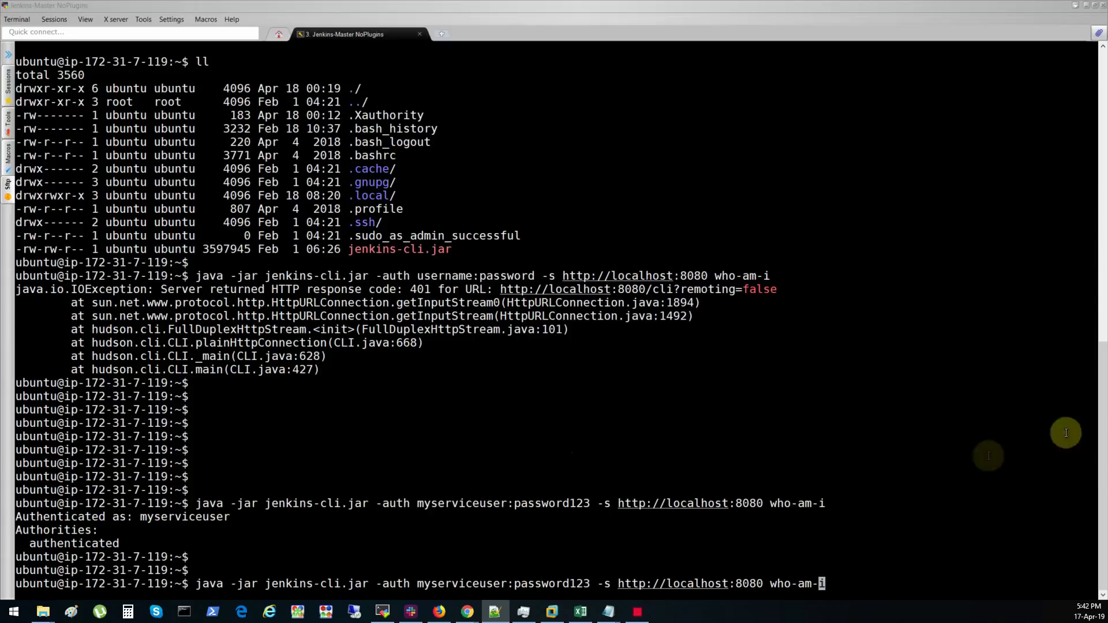
click(696, 525)
key(Left)
key(Left)
key(Left)
key(Left)
key(Left)
key(Left)
key(Left)
key(Left)
key(Left)
key(Left)
key(Left)
key(Left)
key(Left)
key(Left)
key(Left)
key(Left)
key(Left)
key(Left)
key(Left)
key(Left)
key(Left)
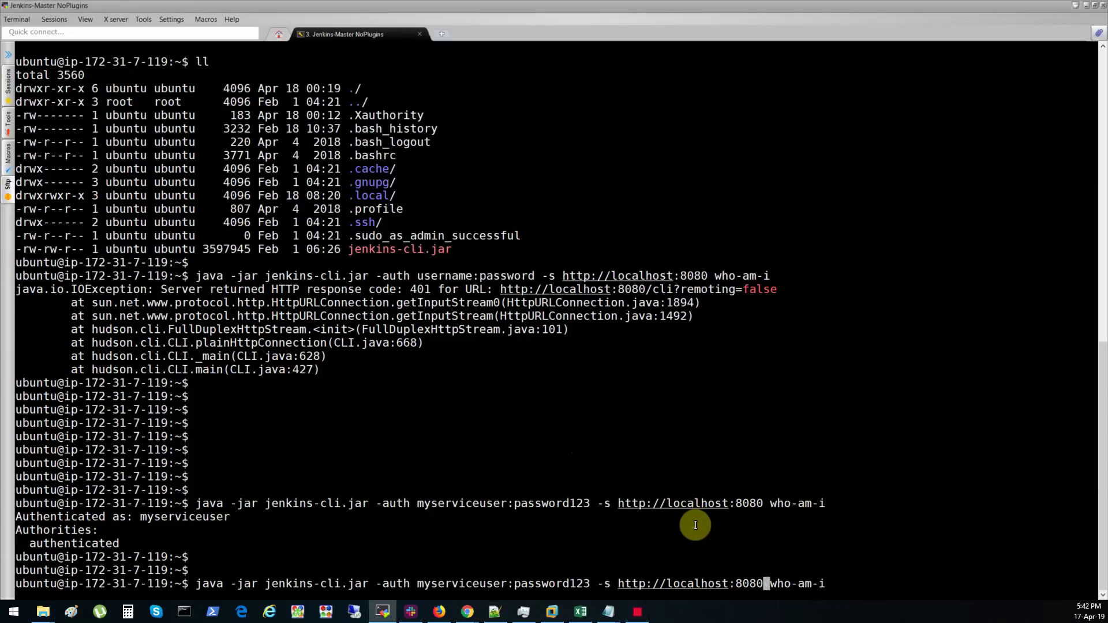
key(Right)
key(Delete)
key(Delete)
key(Delete)
key(Delete)
key(Delete)
key(Delete)
key(Delete)
key(Delete)
key(Delete)
key(Delete)
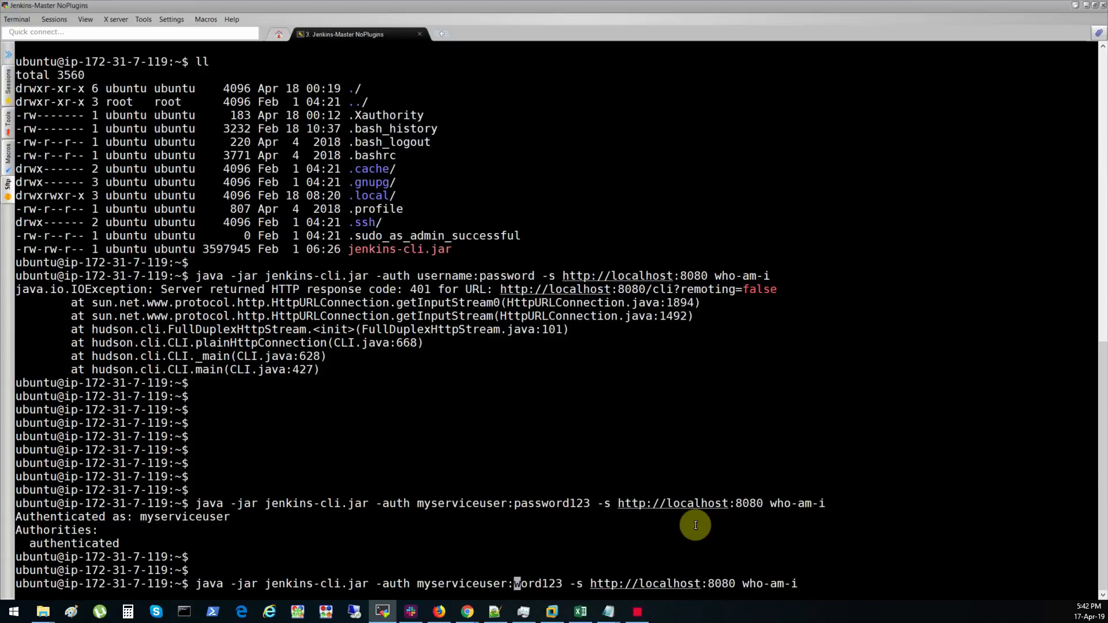
key(Delete)
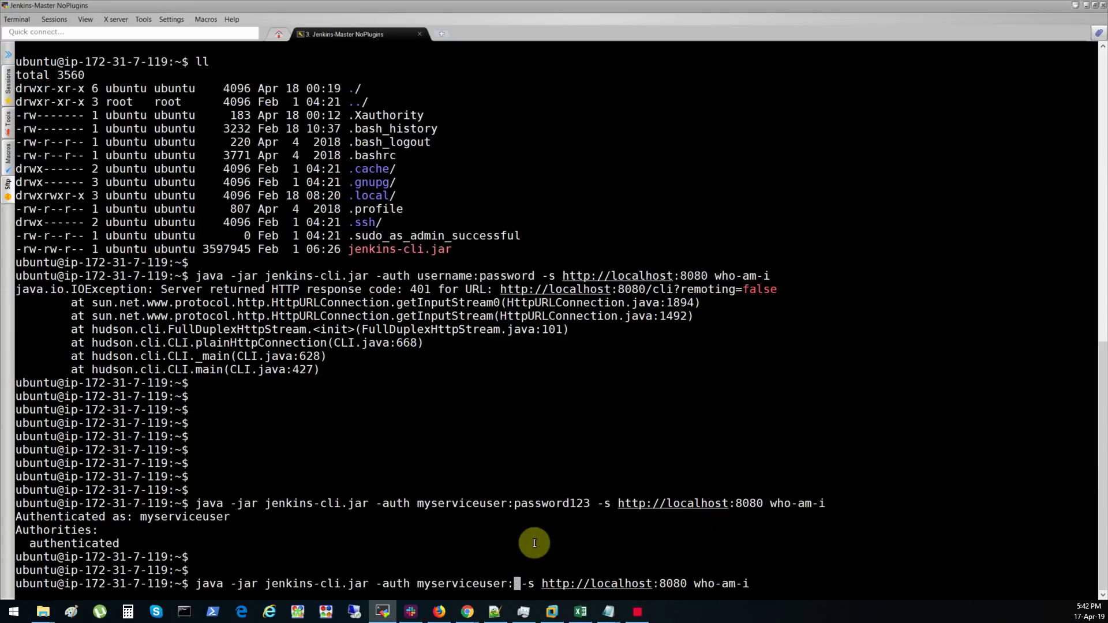
right_click(525, 545)
key(Escape)
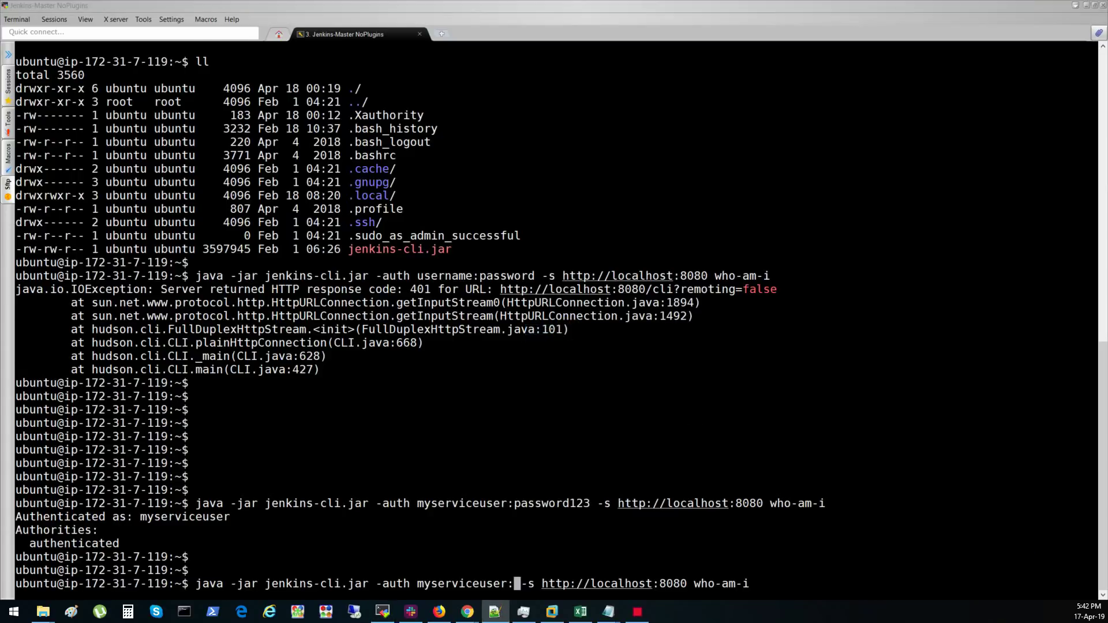
middle_click(544, 529)
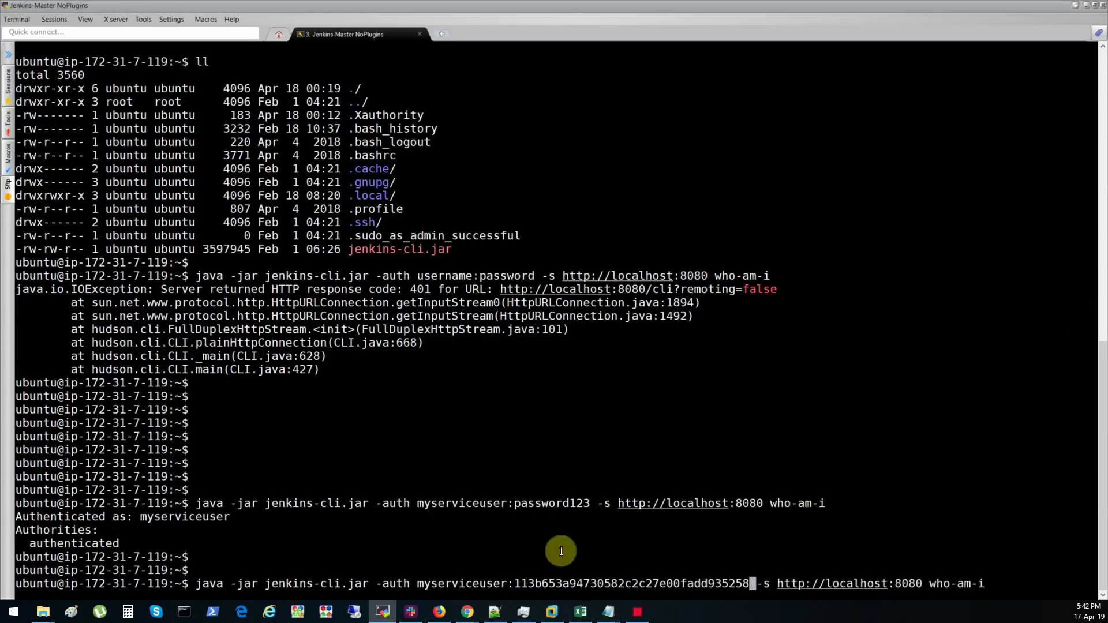
key(End)
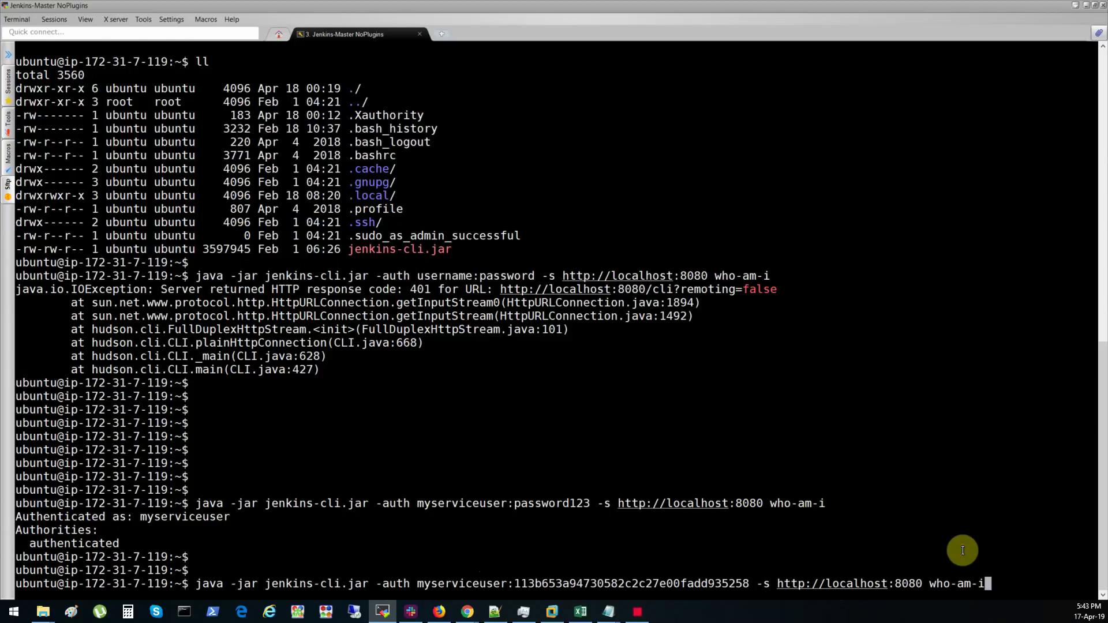
key(Return)
key(Return)
key(Return)
key(Return)
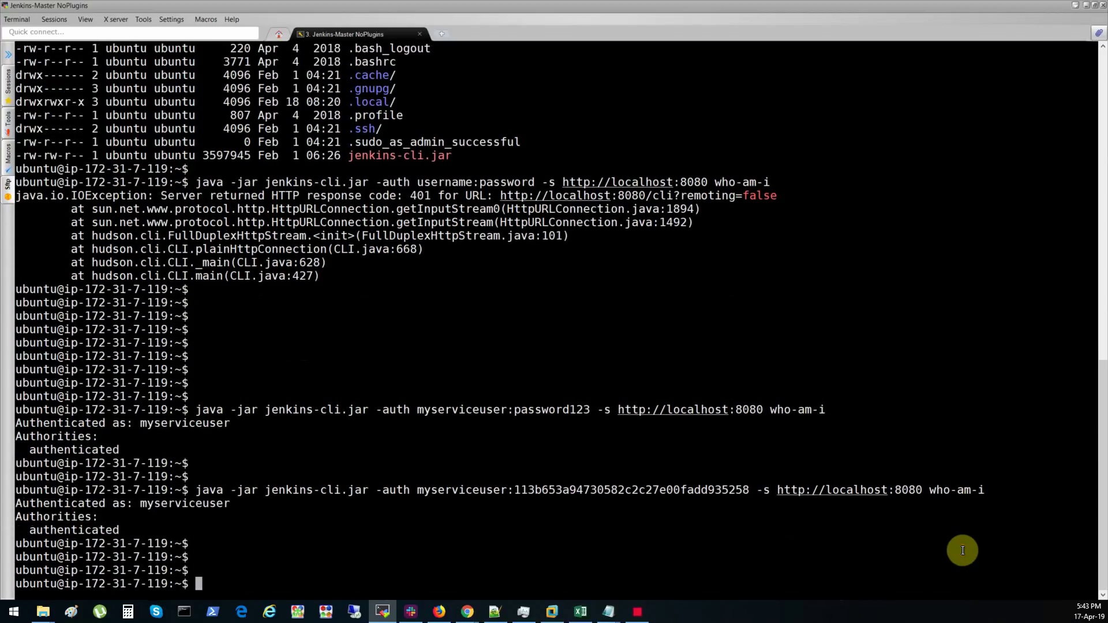
- Highlight the user-and-token credentials in the command and add blank prompt lines
key(alt+Tab)
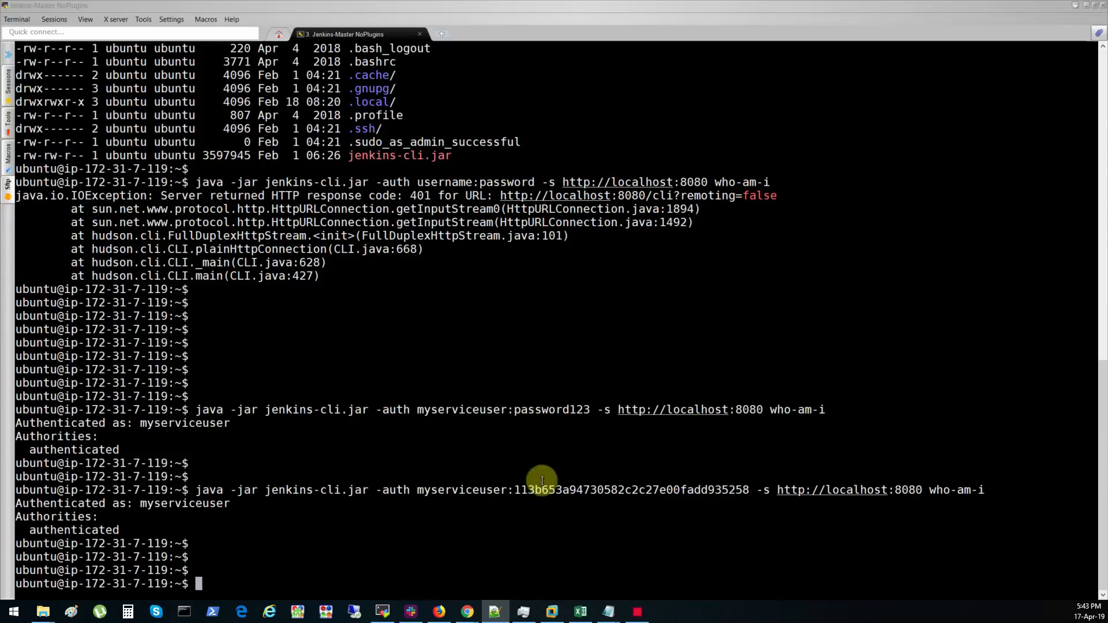
drag(418, 492, 750, 490)
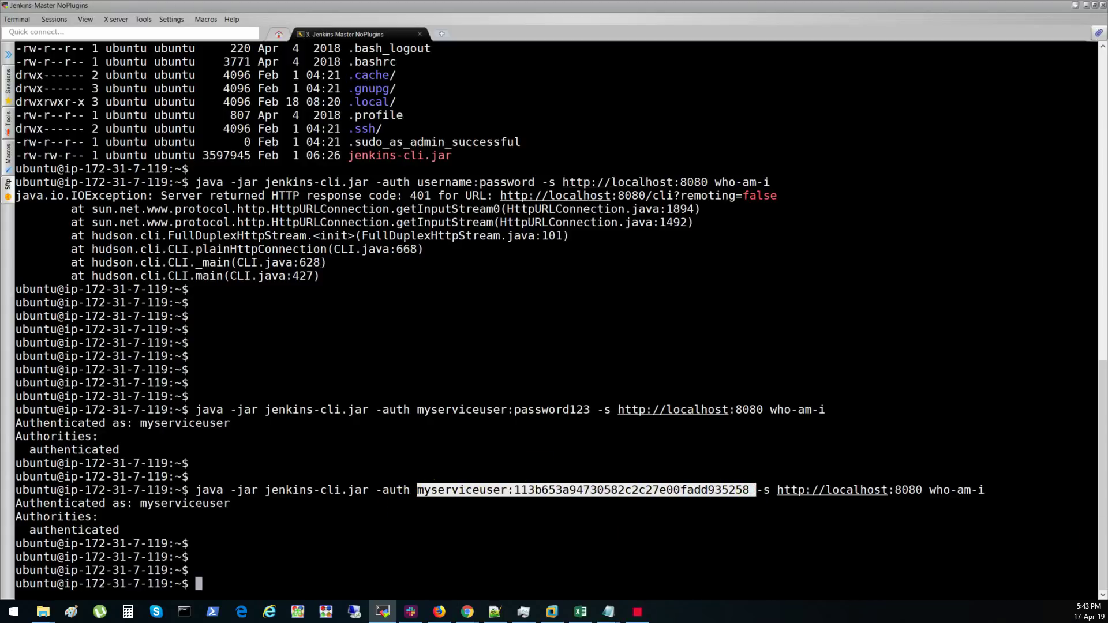
key(alt+Tab)
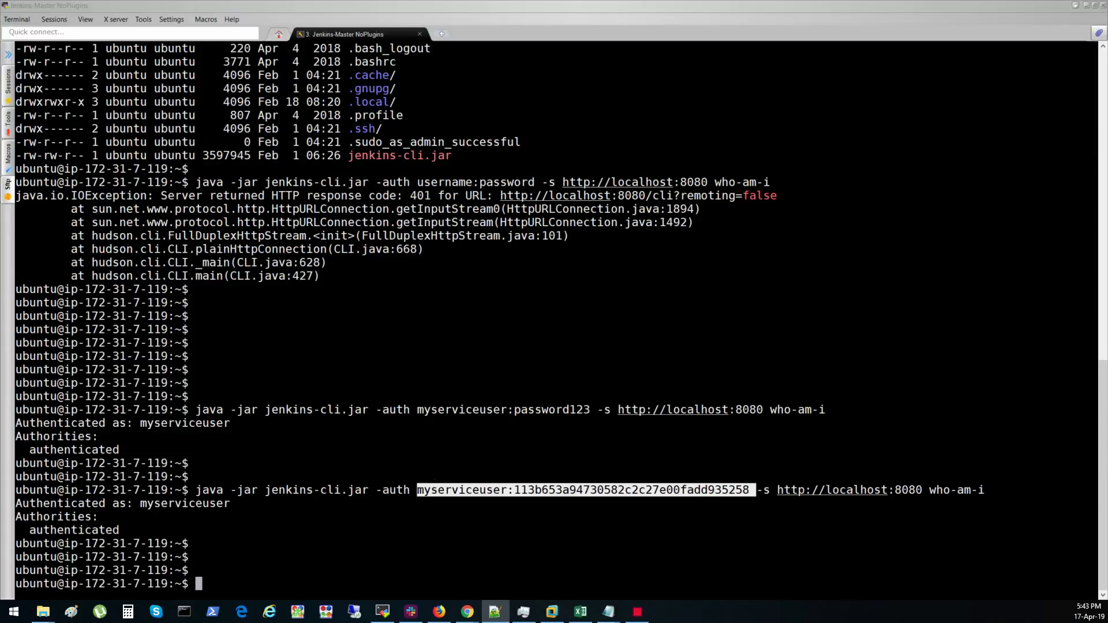
click(568, 547)
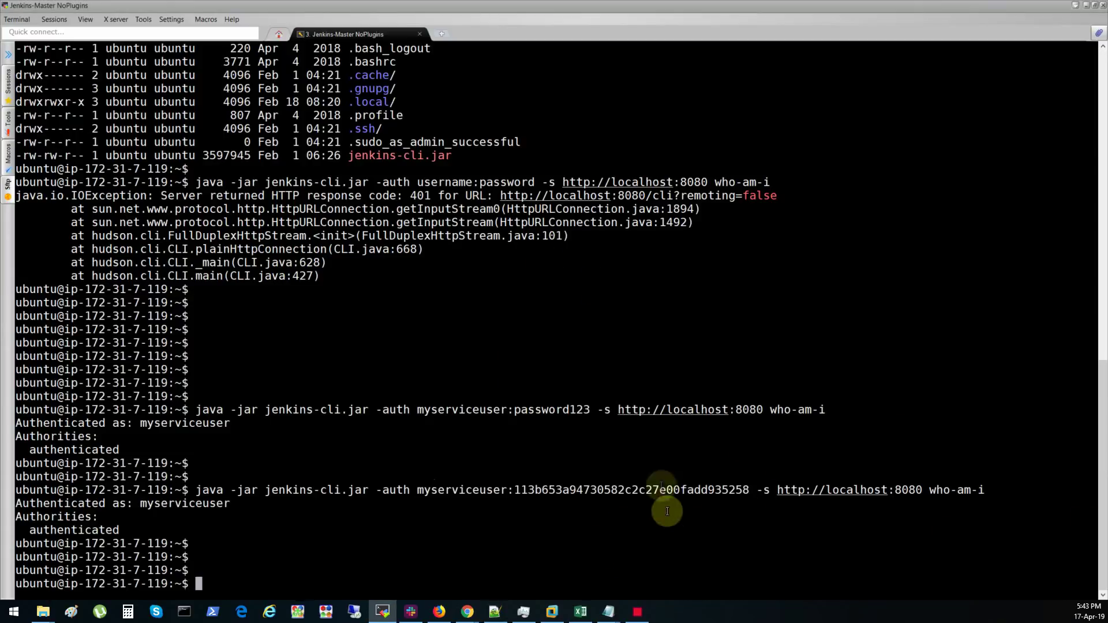
key(Return)
key(Return)
key(Return)
key(Return)
key(Return)
key(Return)
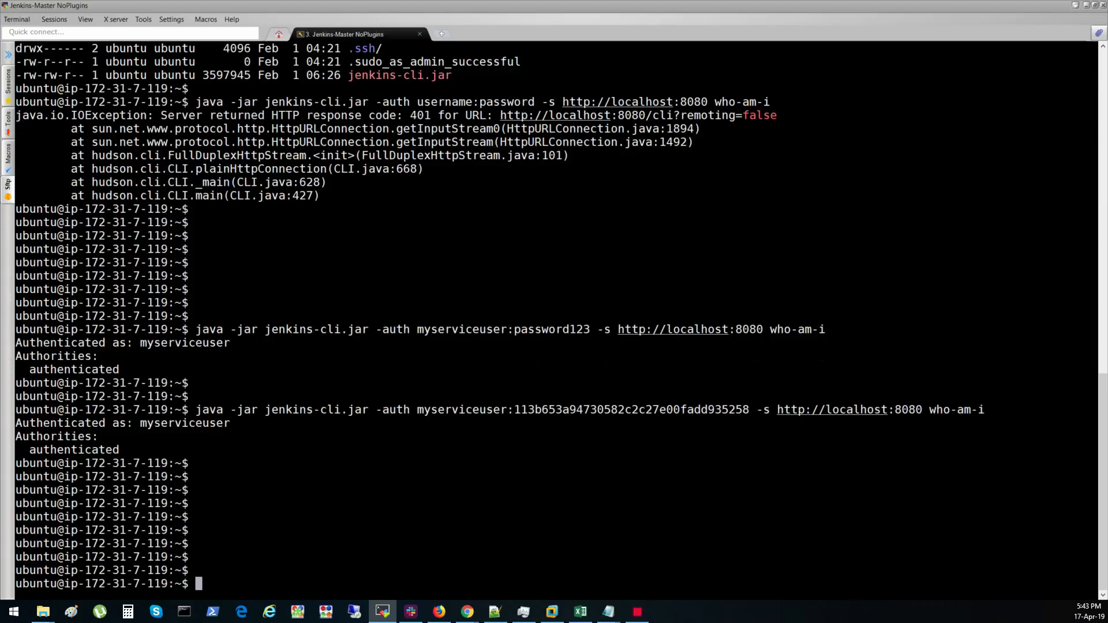
key(alt+Tab)
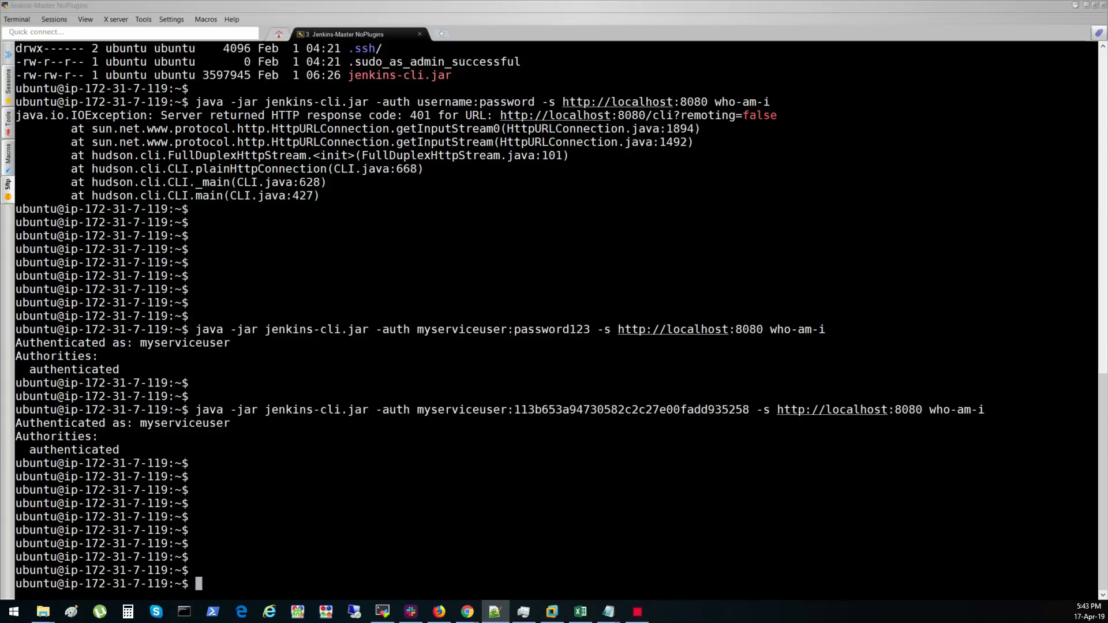
- Export JENKINS_USER_ID and JENKINS_API_TOKEN in the shell, then type env | grep JENKINS
right_click(458, 486)
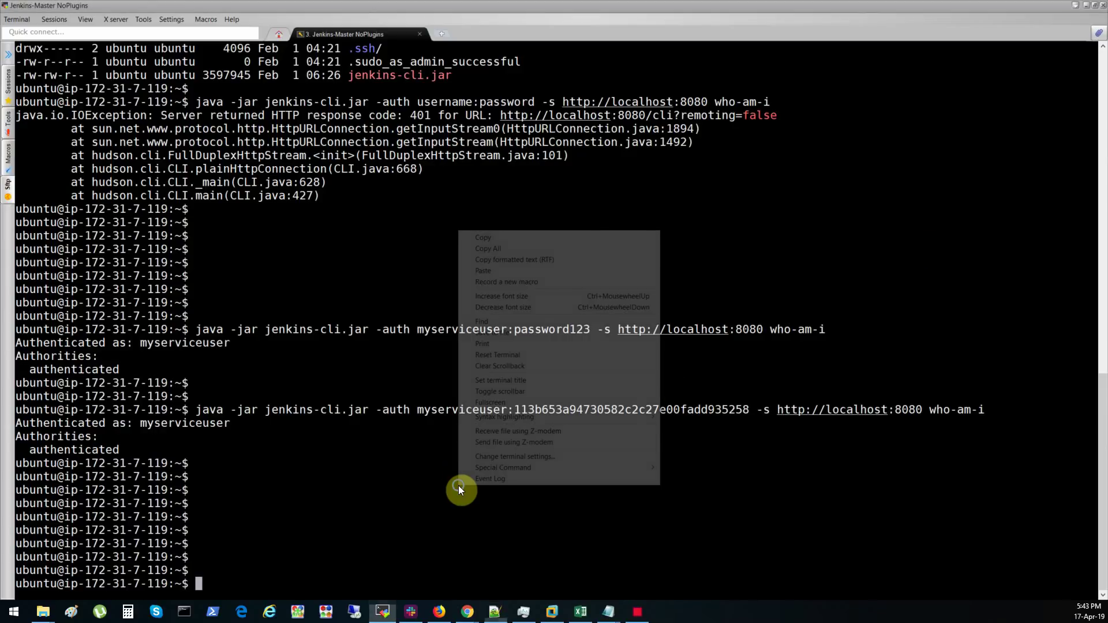
click(488, 270)
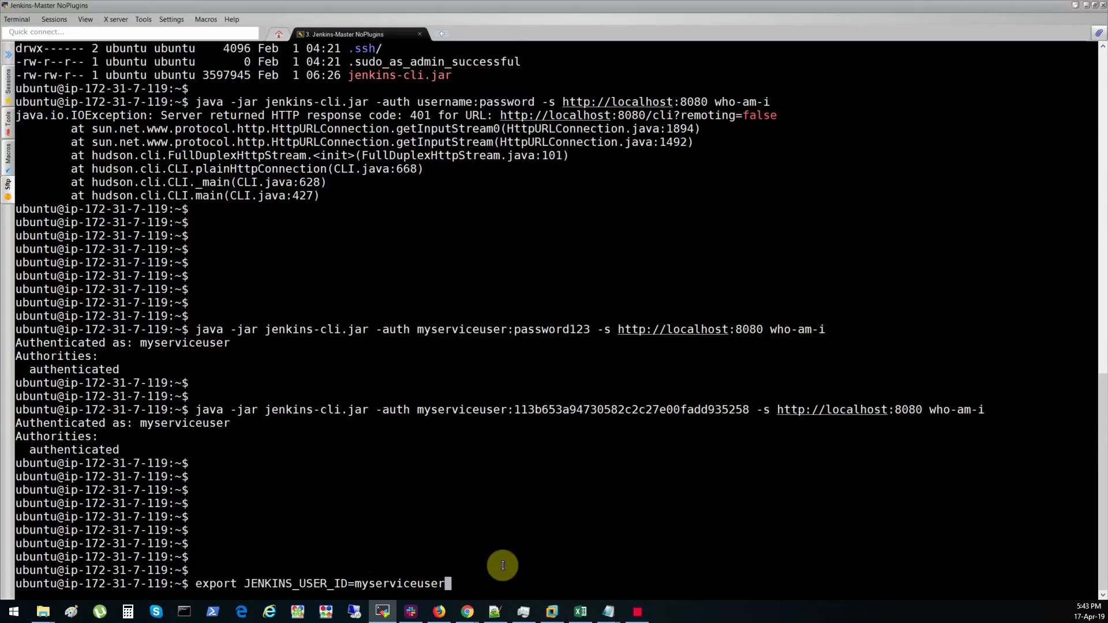
key(Return)
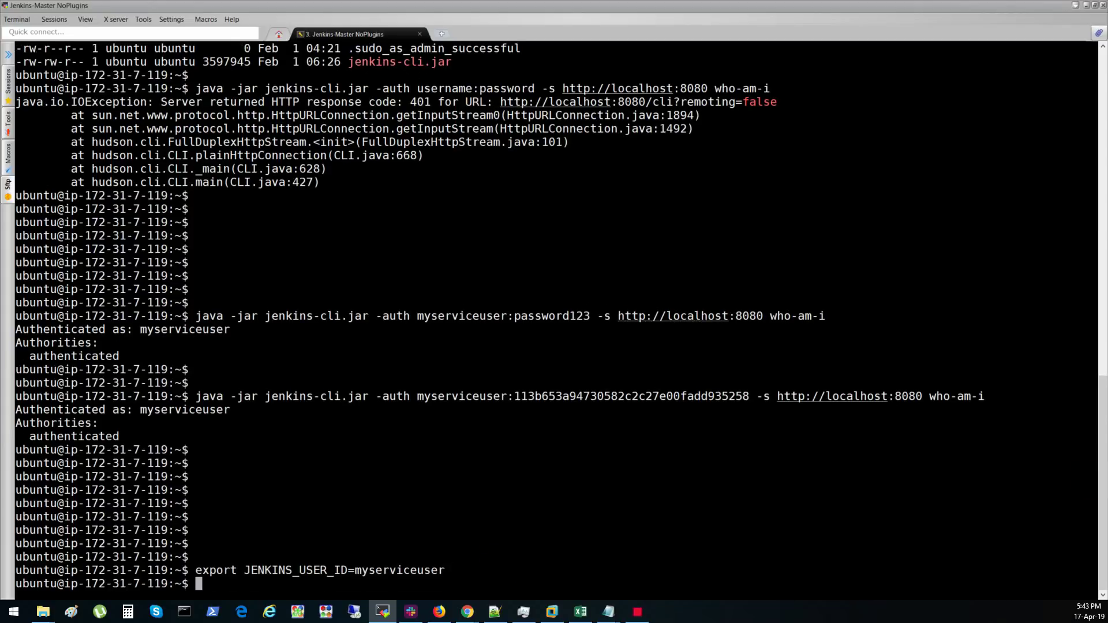
key(alt+Tab)
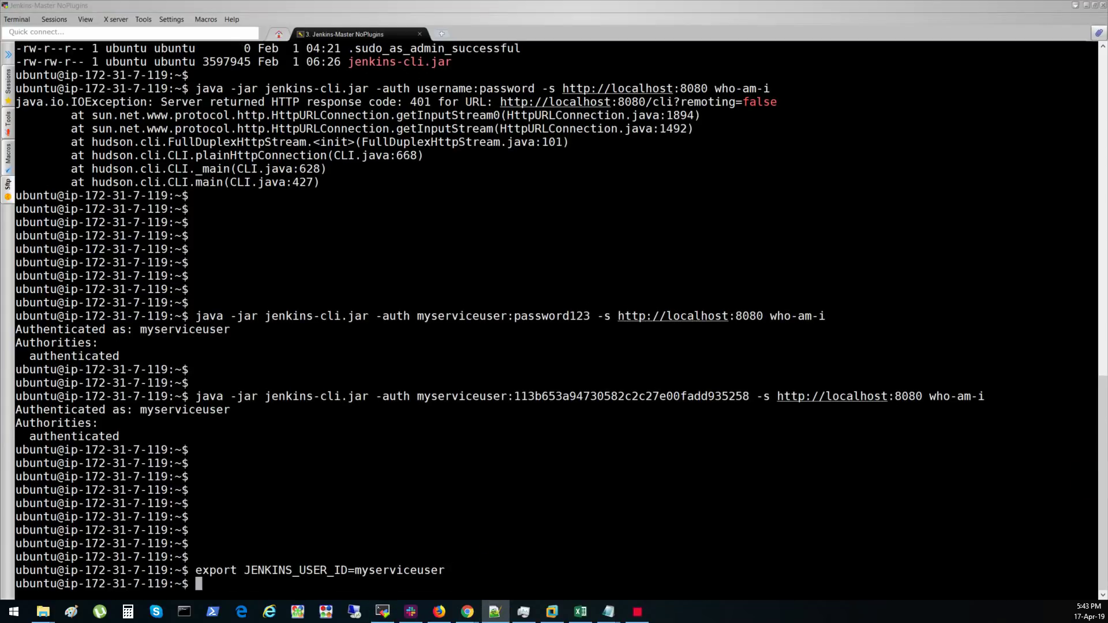
right_click(440, 498)
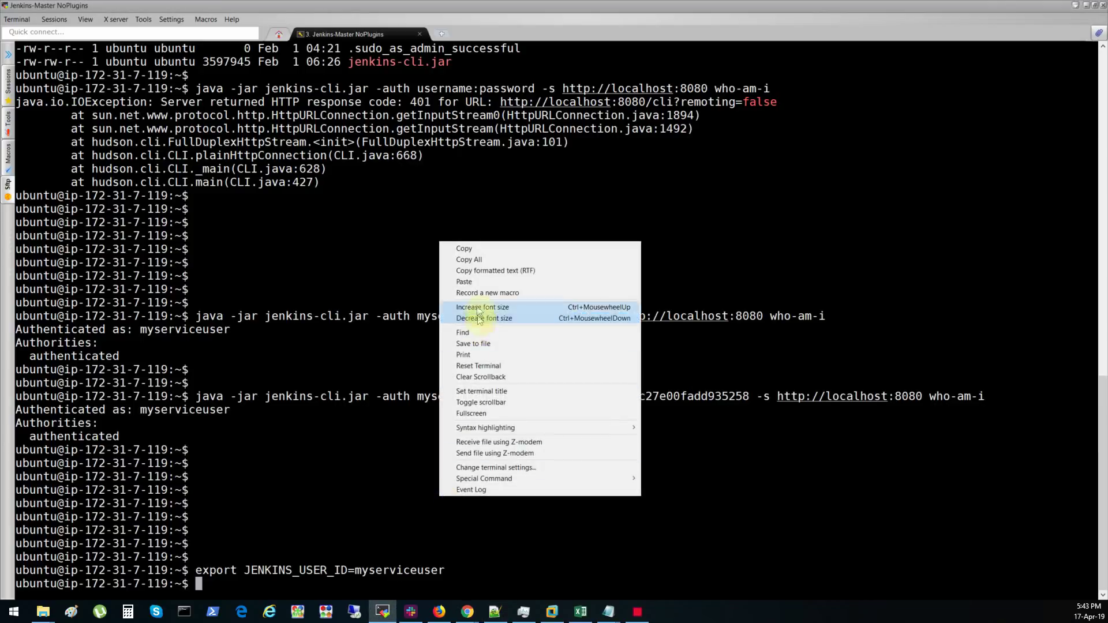
click(472, 285)
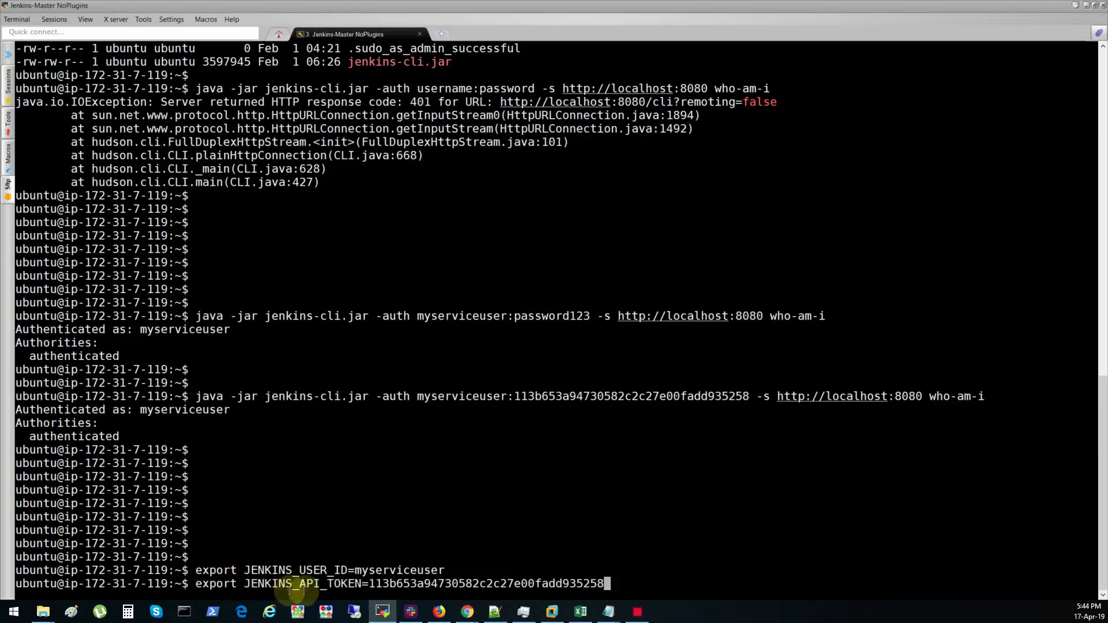
key(Return)
key(Return)
key(Return)
key(Return)
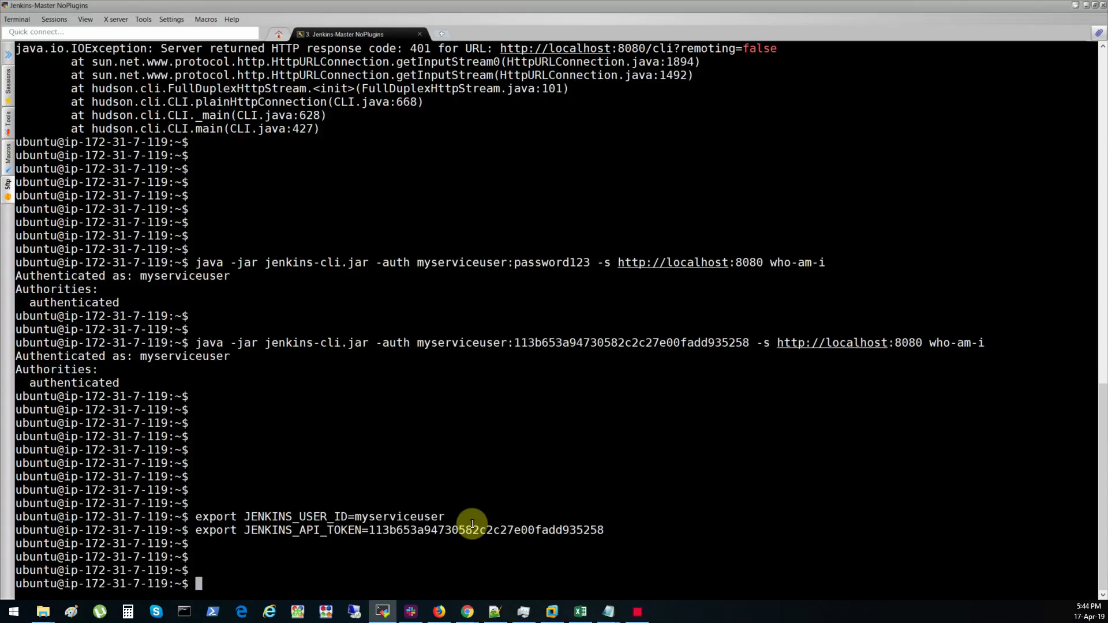
text(env | grep JENKINS)
- List the JENKINS environment variables and highlight the -auth credentials in the earlier command
key(Return)
key(Return)
key(Return)
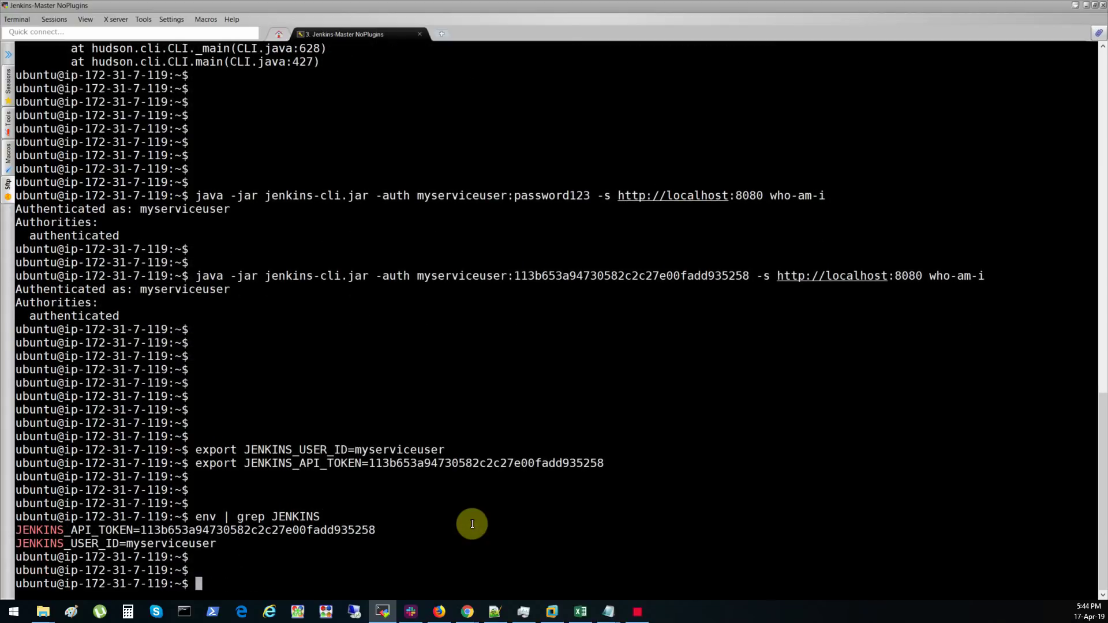
key(Return)
key(Return)
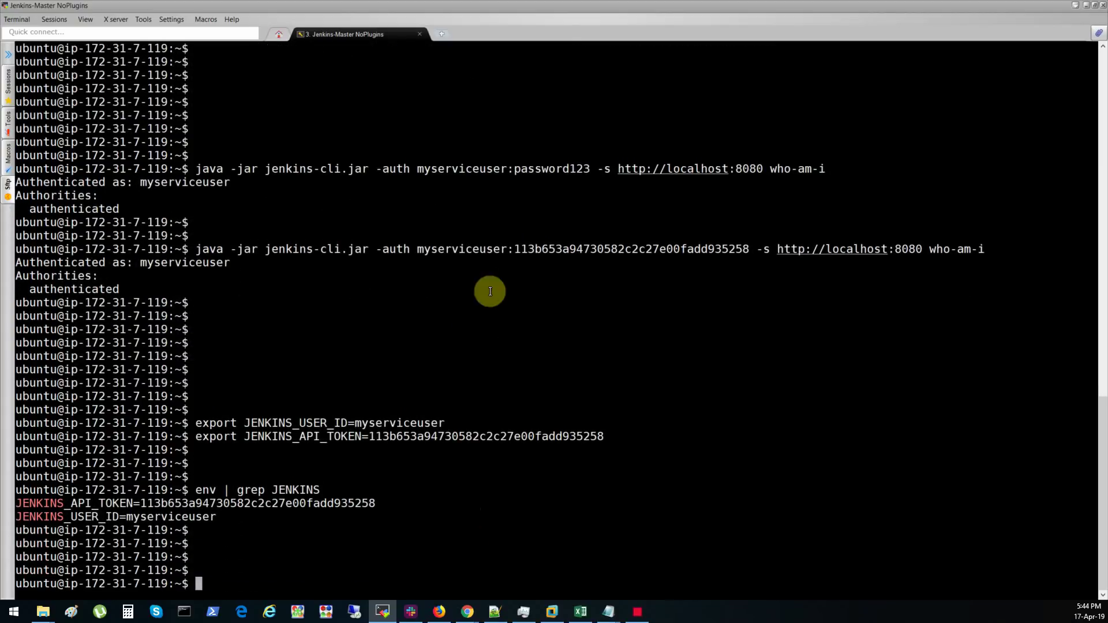
drag(376, 249, 749, 245)
click(602, 570)
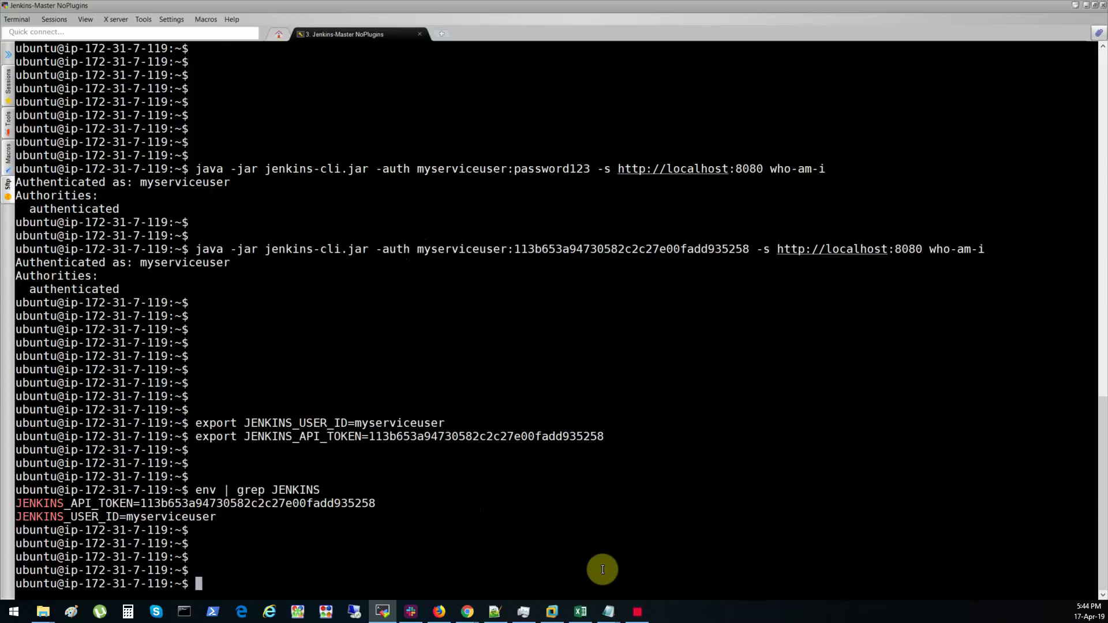
- Rerun who-am-i with the -auth option removed so it uses the environment variables
key(Up)
key(Up)
key(Up)
key(Up)
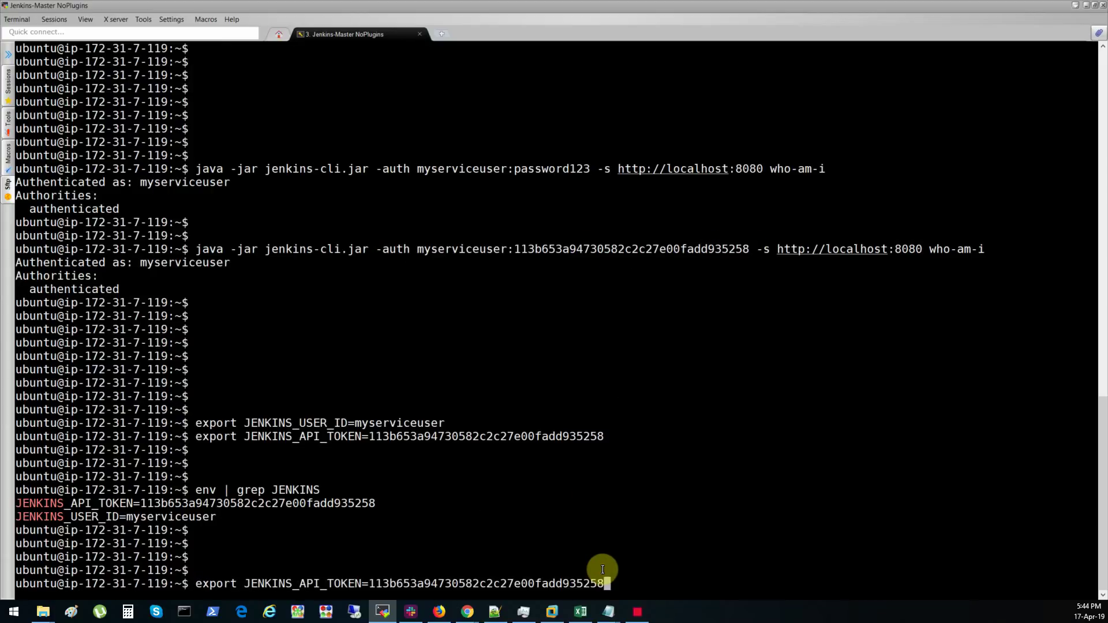
key(Home)
key(Right)
key(Right)
key(Right)
key(Right)
key(Right)
key(Right)
key(Right)
key(Right)
key(Right)
key(Right)
key(Right)
key(Right)
key(Right)
key(Right)
key(Right)
key(Right)
key(Right)
key(Right)
key(Right)
key(Right)
key(Right)
key(Delete)
key(Delete)
key(Delete)
key(Delete)
key(Delete)
key(Delete)
key(Delete)
key(Delete)
key(Delete)
key(Delete)
key(Delete)
key(Delete)
key(Delete)
key(Delete)
key(Delete)
key(Delete)
key(Delete)
key(Delete)
key(Delete)
key(Delete)
key(Delete)
key(Delete)
key(Delete)
key(Delete)
key(Delete)
key(Delete)
key(Delete)
key(Delete)
key(Delete)
key(Delete)
key(Delete)
key(Delete)
key(Delete)
key(Delete)
key(Delete)
key(Delete)
key(Delete)
key(Delete)
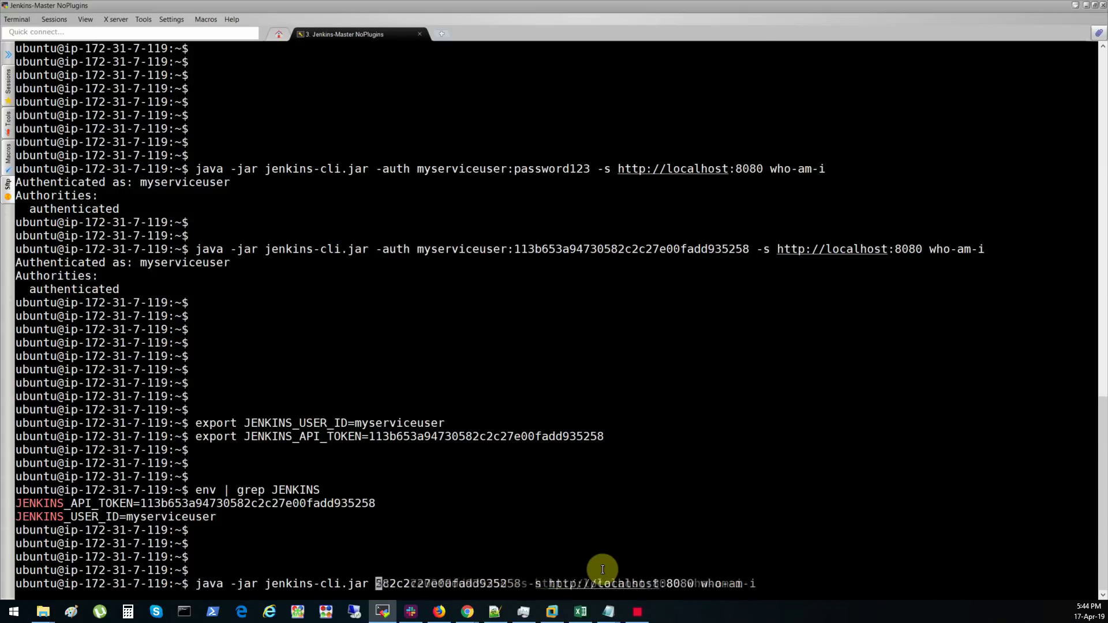
key(BackSpace)
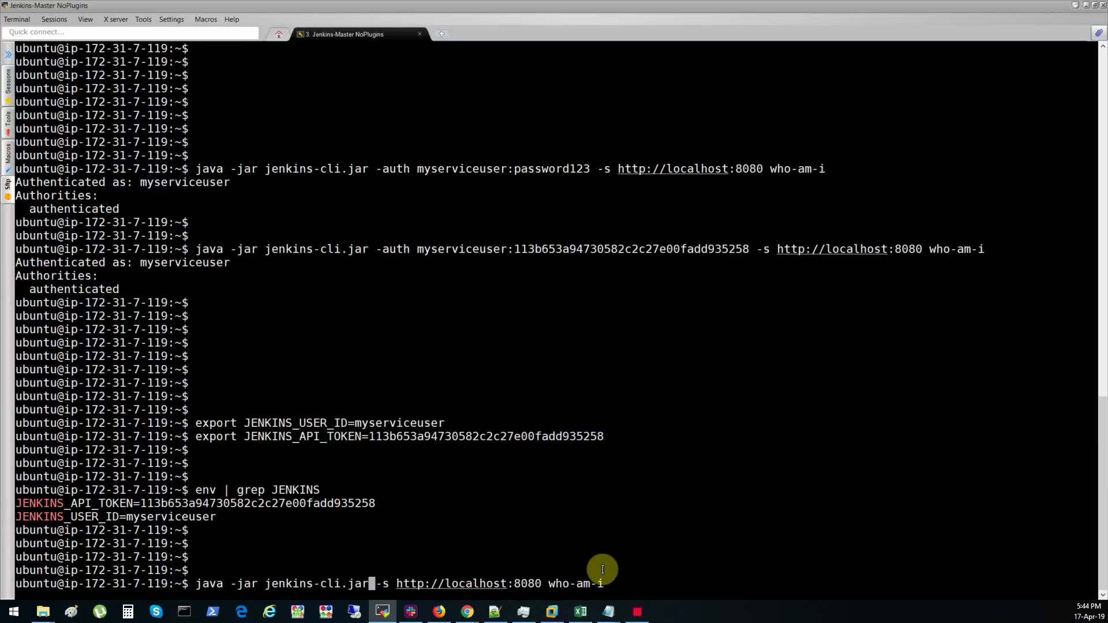
key(End)
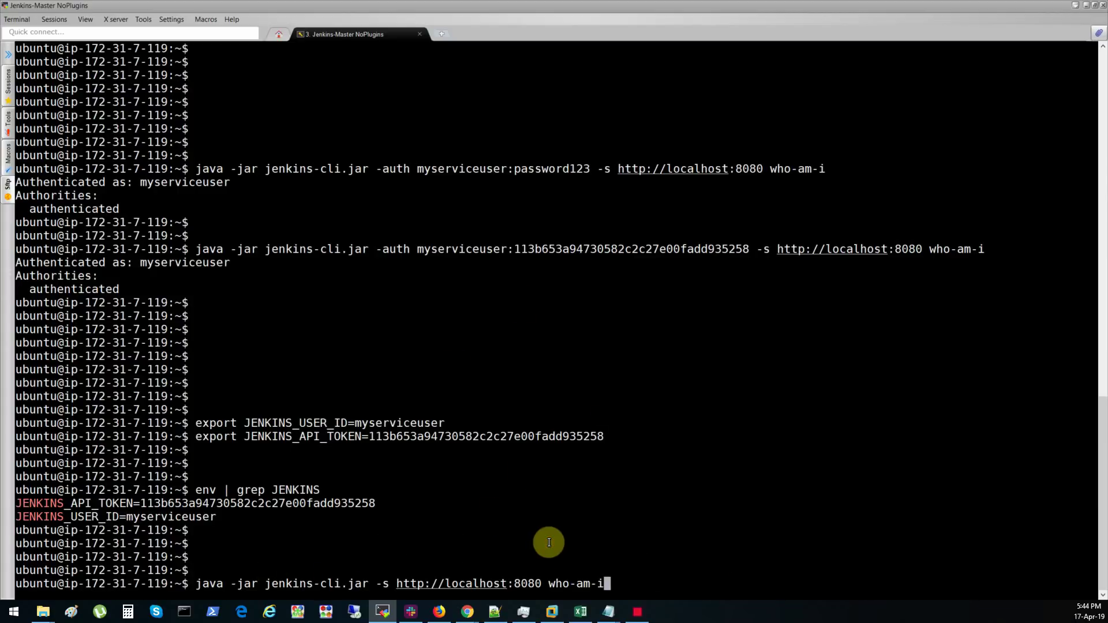
key(Return)
key(Return)
key(Return)
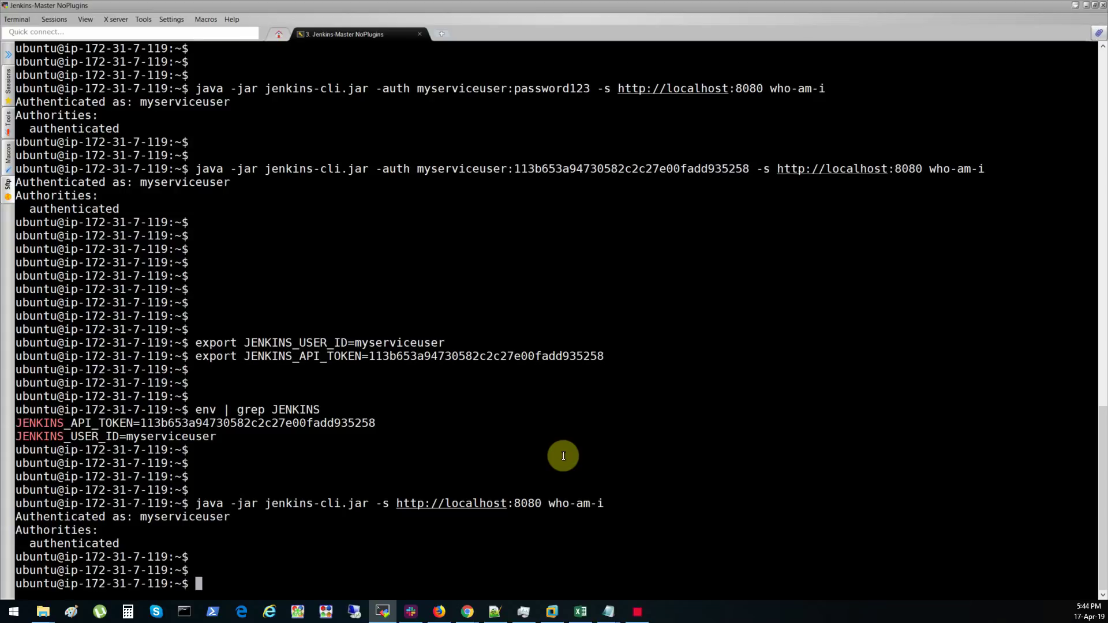
- Close the Jenkins-Master NoPlugins session
triple_click(426, 505)
key(alt+Tab)
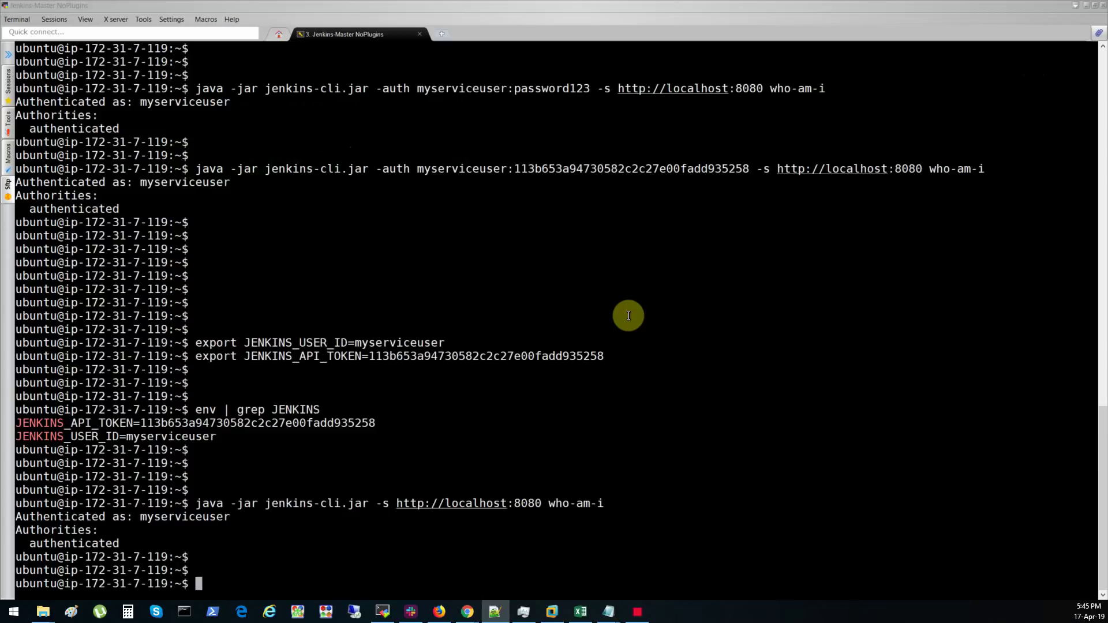
click(420, 33)
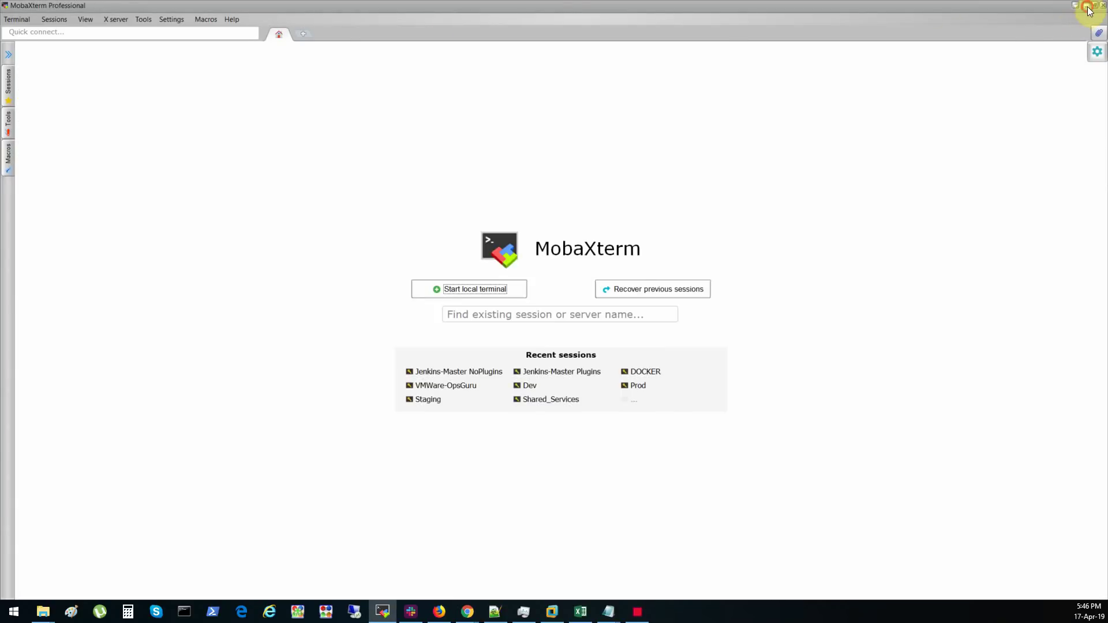
- Minimize MobaXterm and return to the Jenkins dashboard
click(1086, 5)
scroll(314, 380, up, 1)
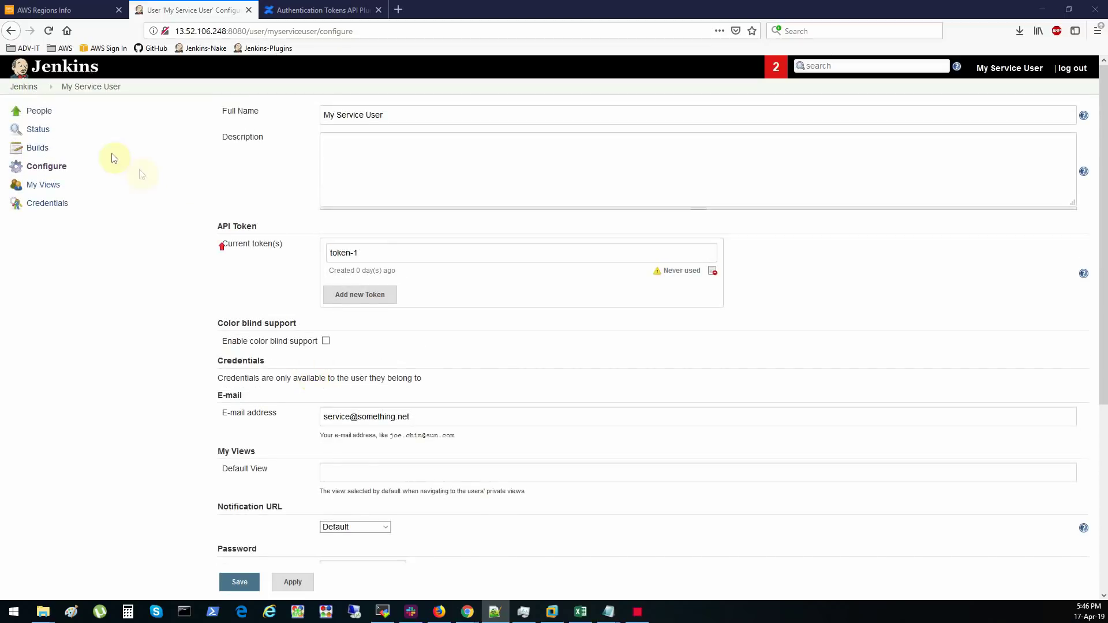
click(23, 86)
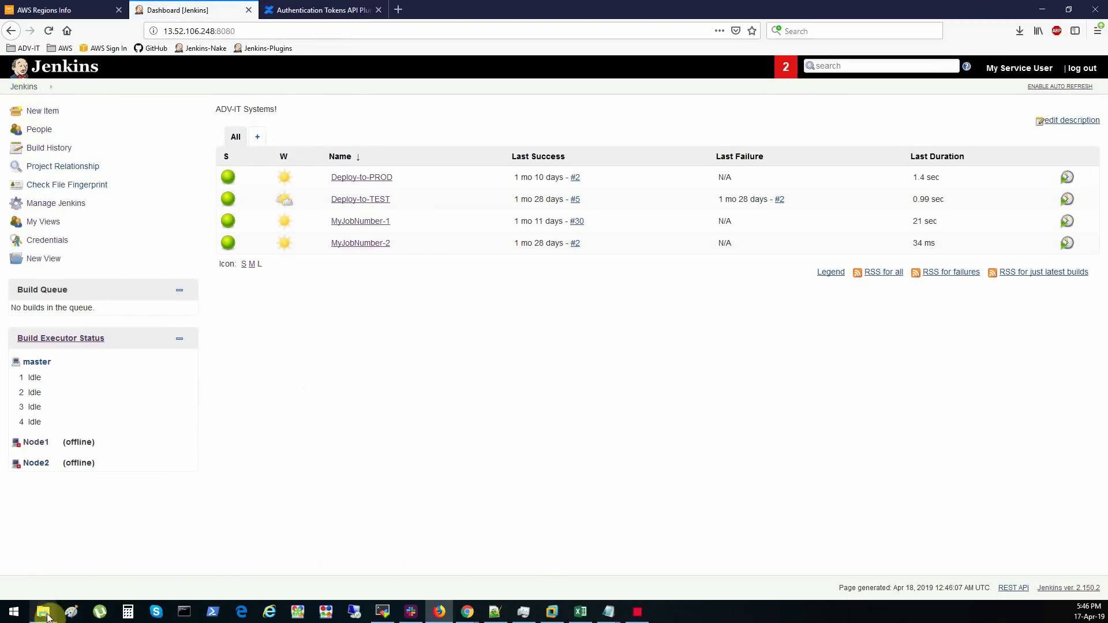
- Open Windows PowerShell in the Downloads folder containing jenkins-cli.jar
mouse_move(44, 611)
click(115, 556)
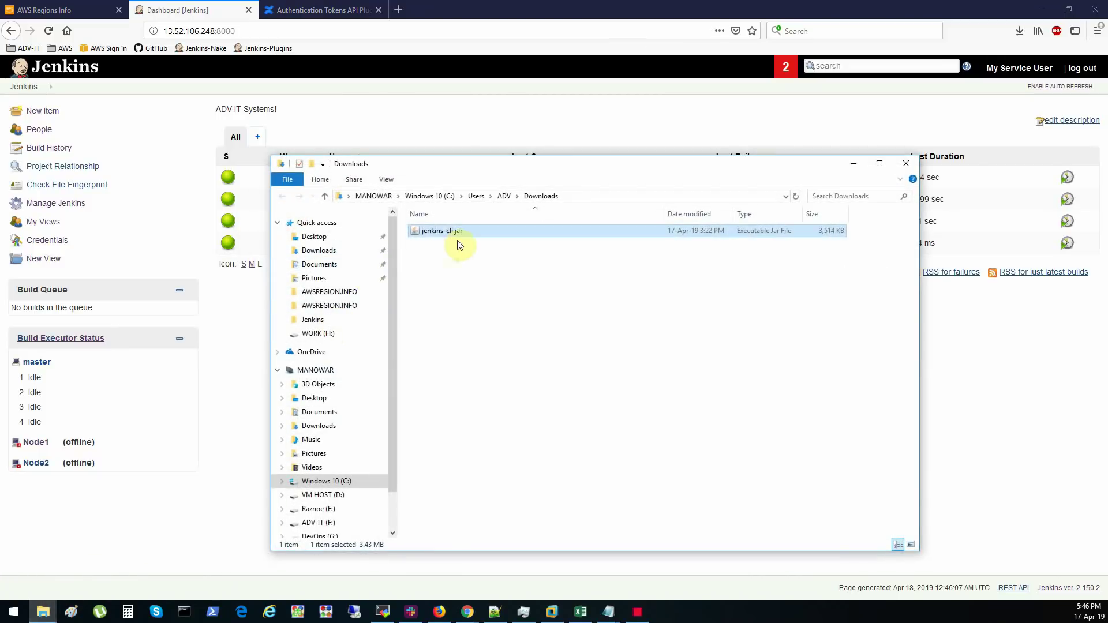
drag(476, 168, 430, 151)
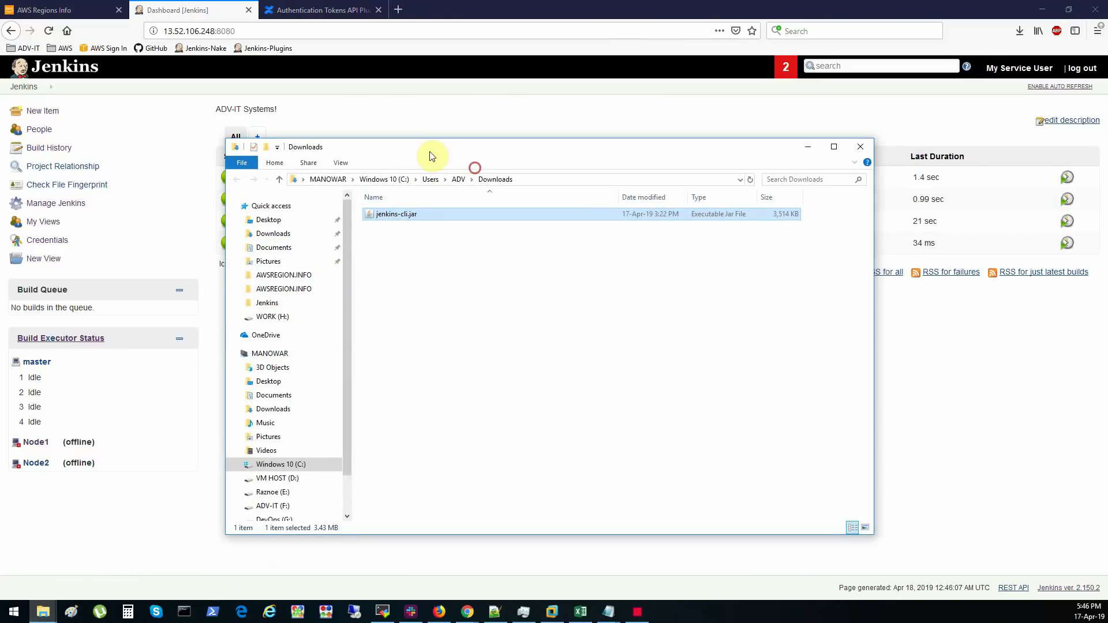
click(242, 162)
click(297, 208)
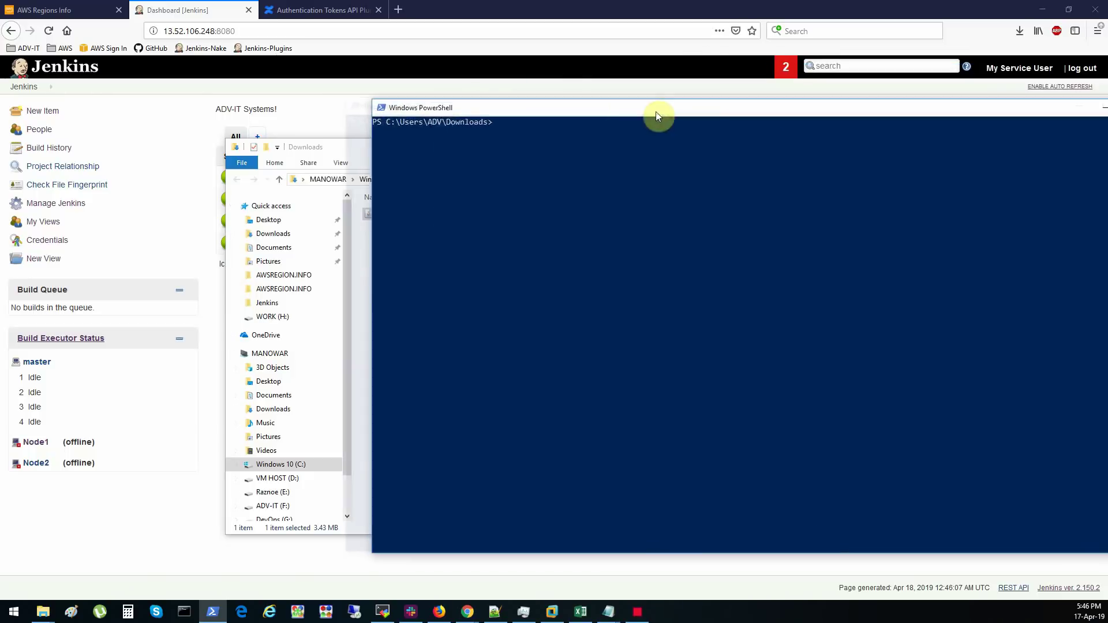
drag(655, 112, 442, 130)
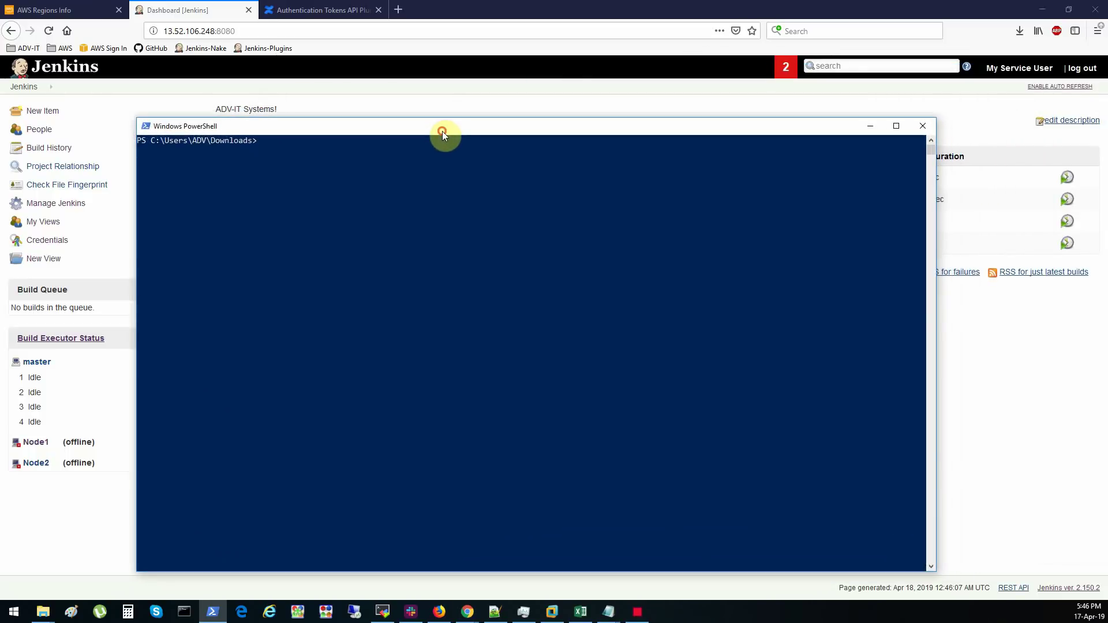
text(dir)
key(Return)
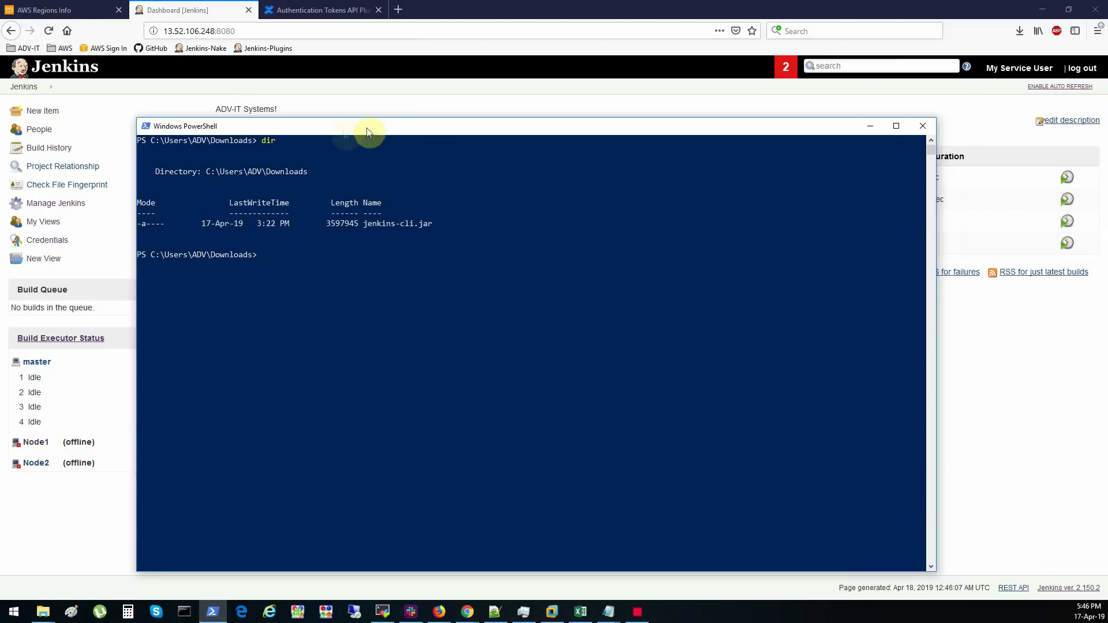
click(146, 127)
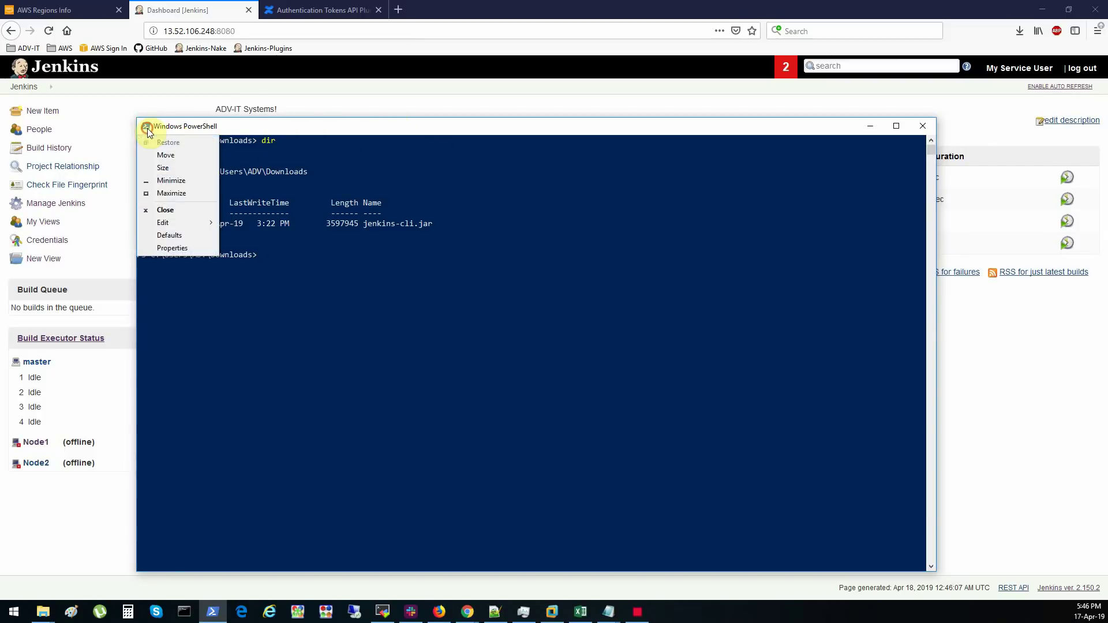
click(187, 251)
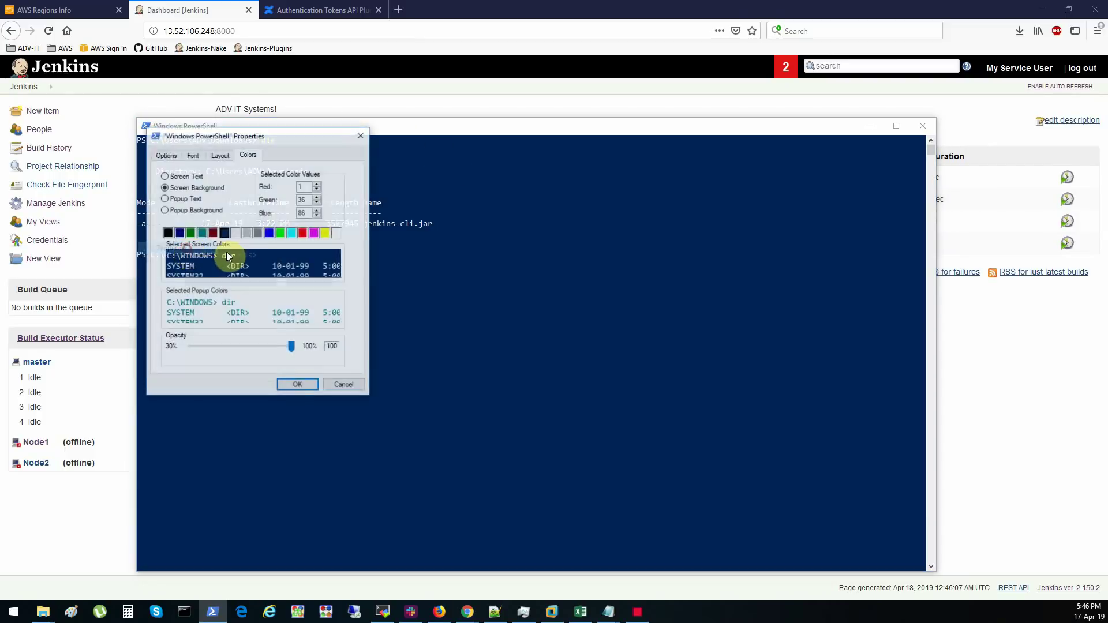
click(193, 155)
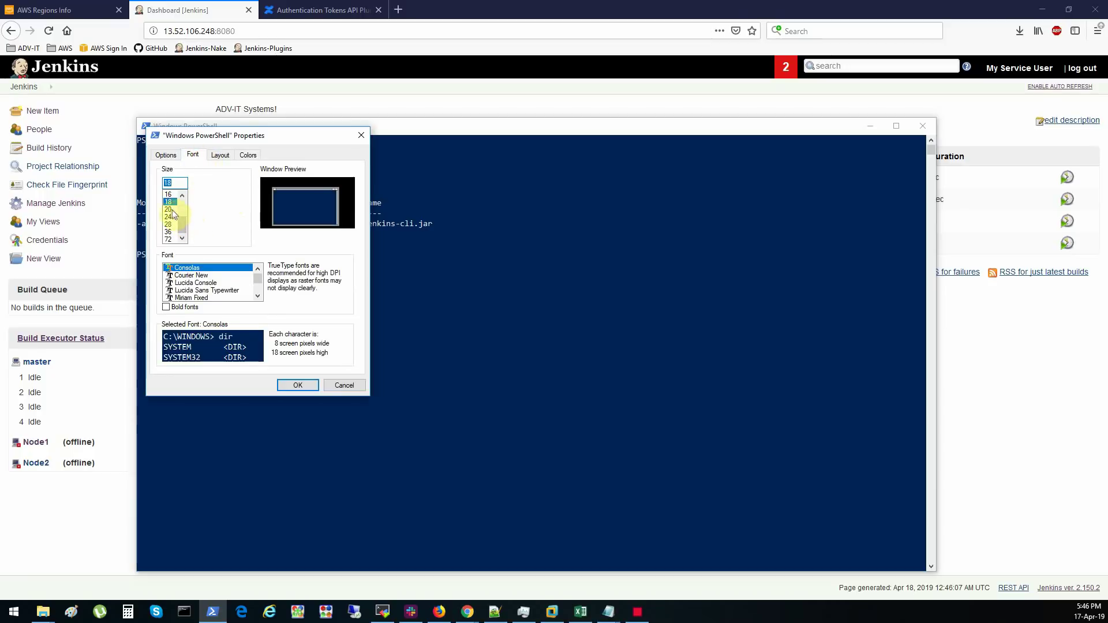
click(298, 385)
drag(451, 127, 433, 89)
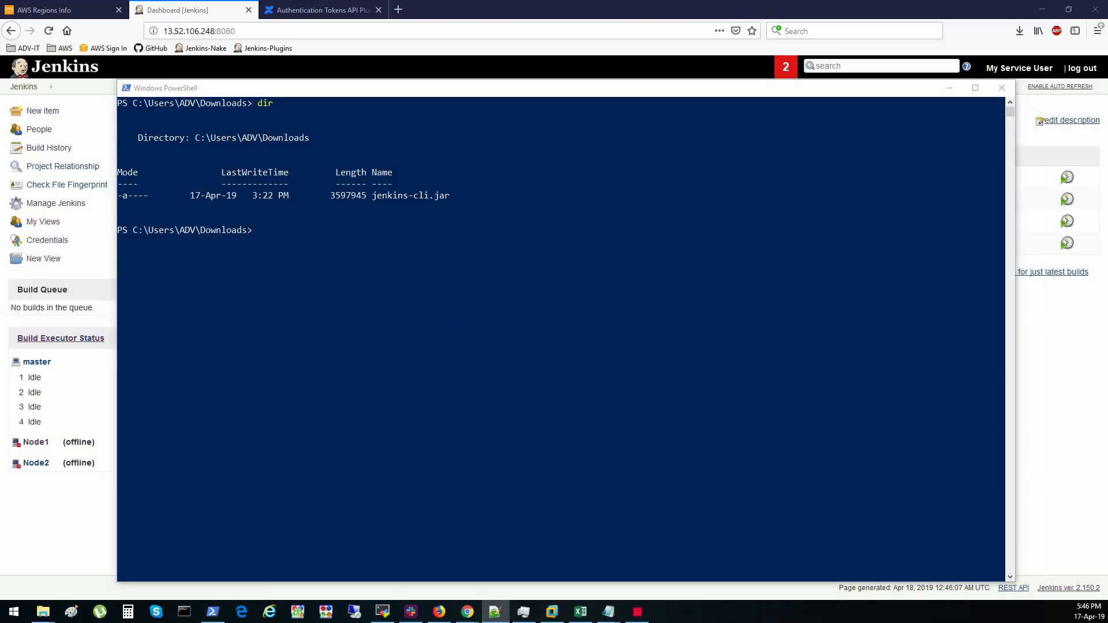
click(536, 386)
click(470, 303)
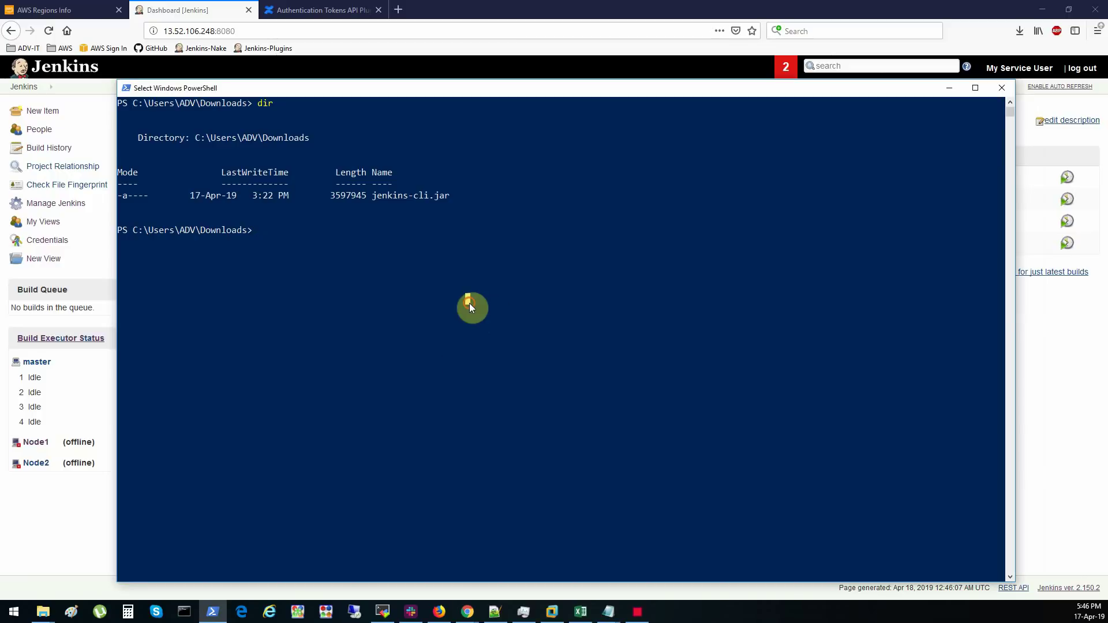
click(480, 447)
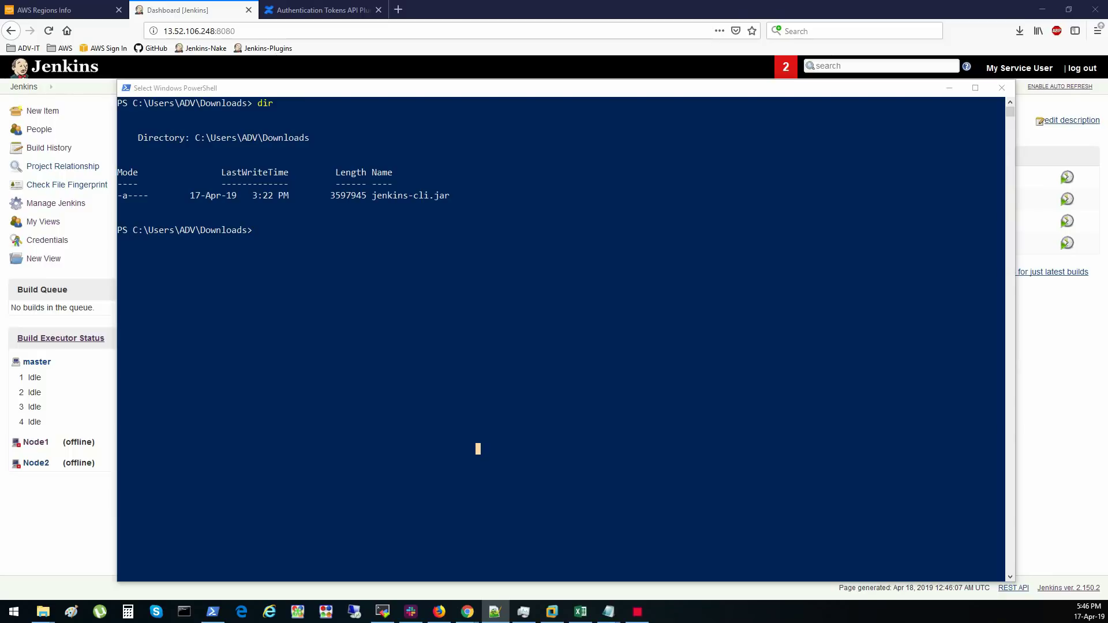
drag(518, 87, 543, 83)
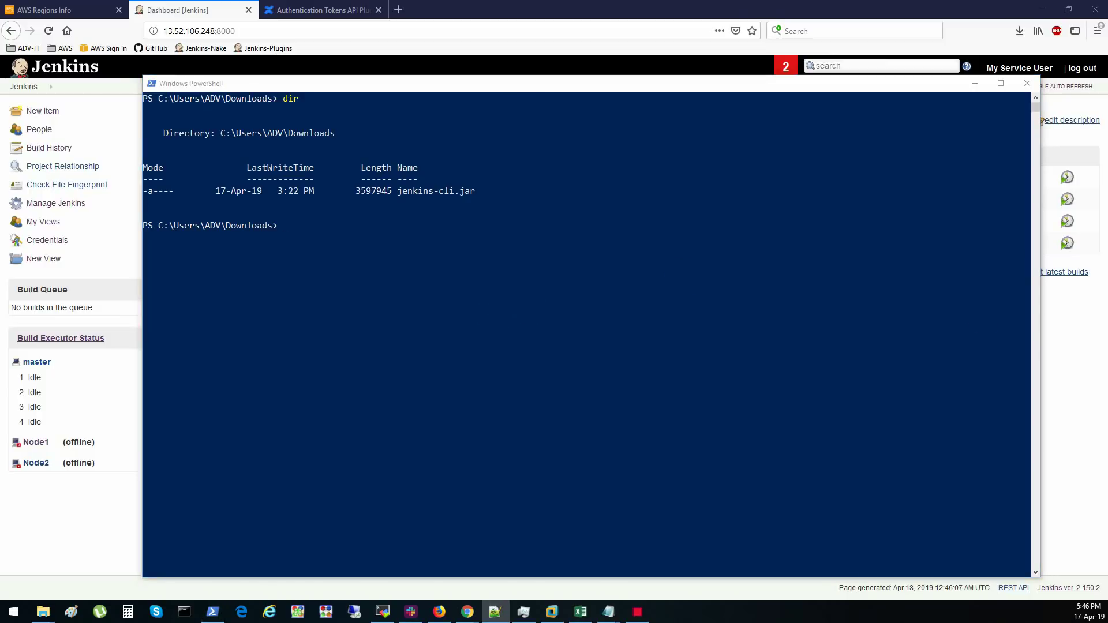
click(539, 311)
- Set $env:JENKINS_USER_ID and $env:JENKINS_API_TOKEN for the service account in PowerShell
right_click(539, 311)
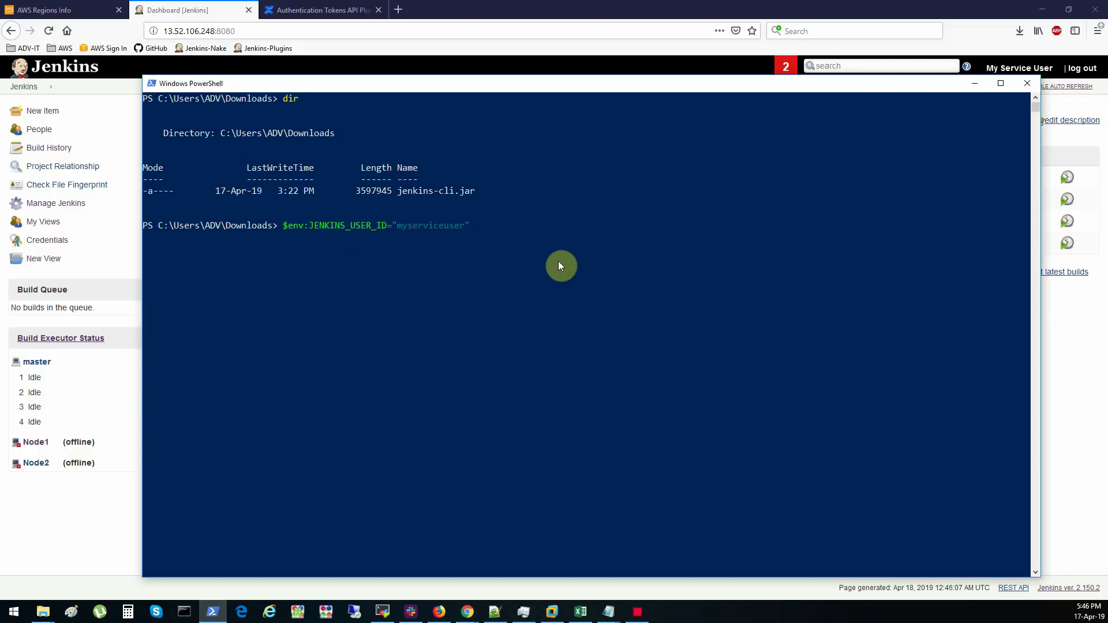
key(Return)
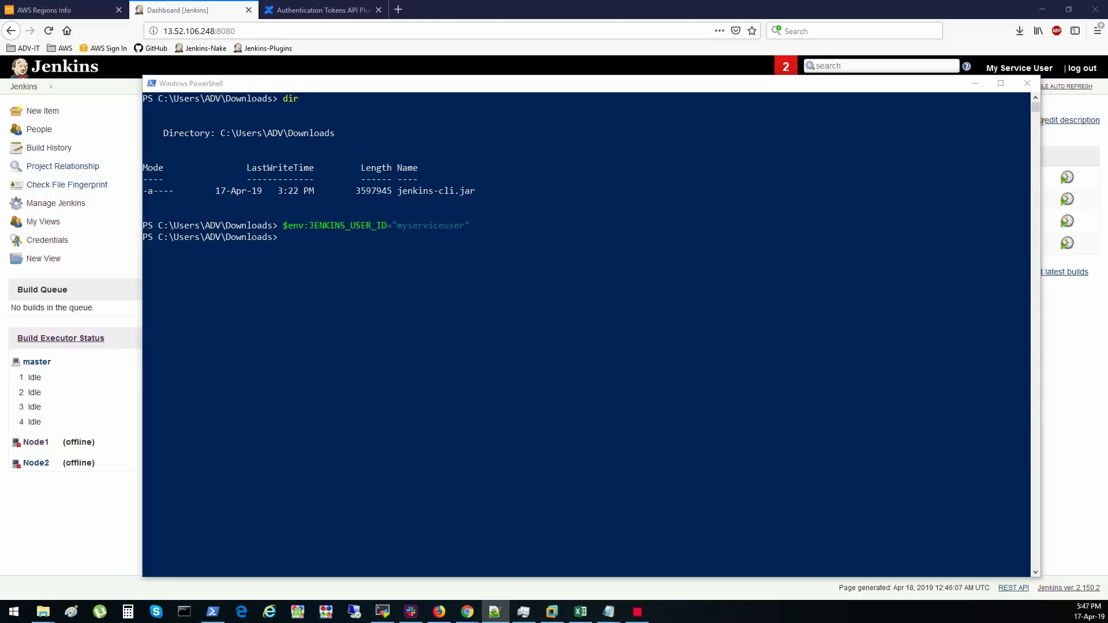
drag(634, 89, 583, 88)
right_click(409, 369)
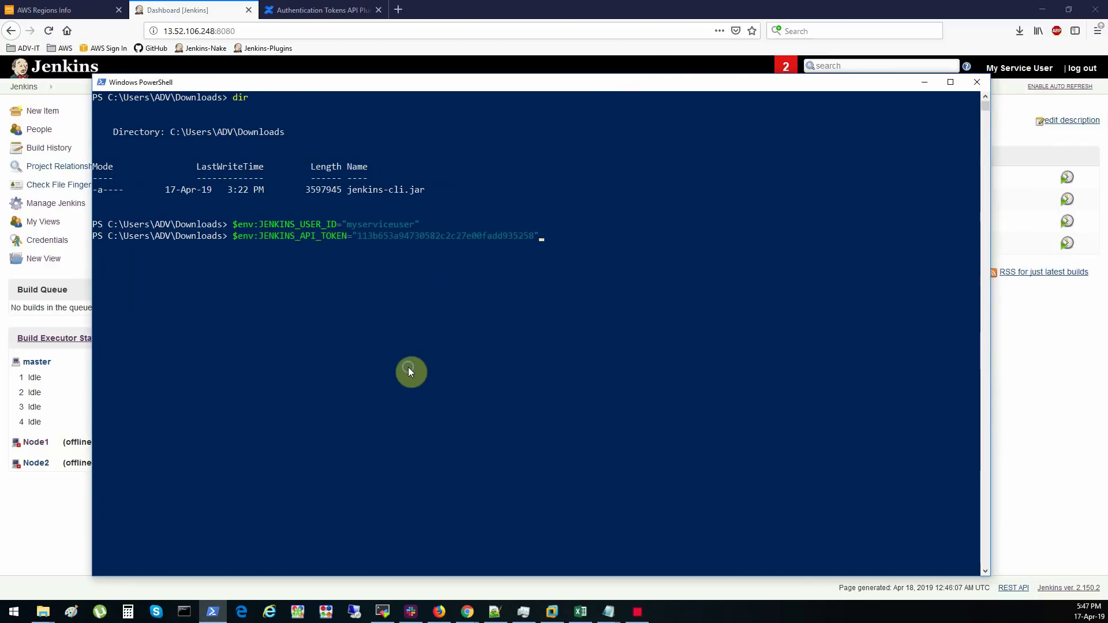
key(Return)
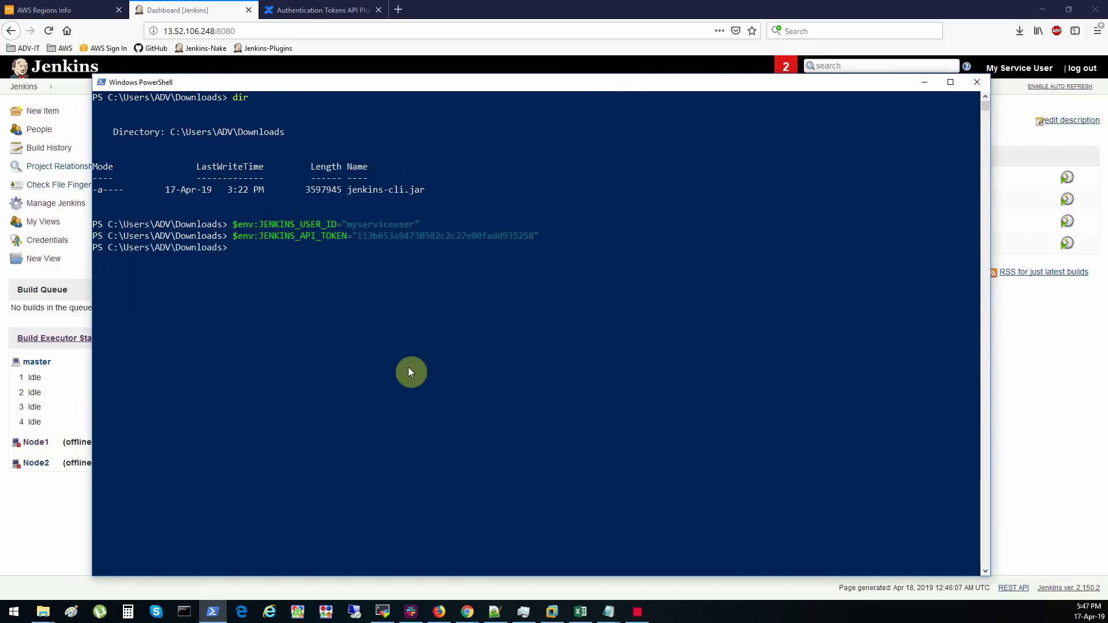
key(Return)
key(Return)
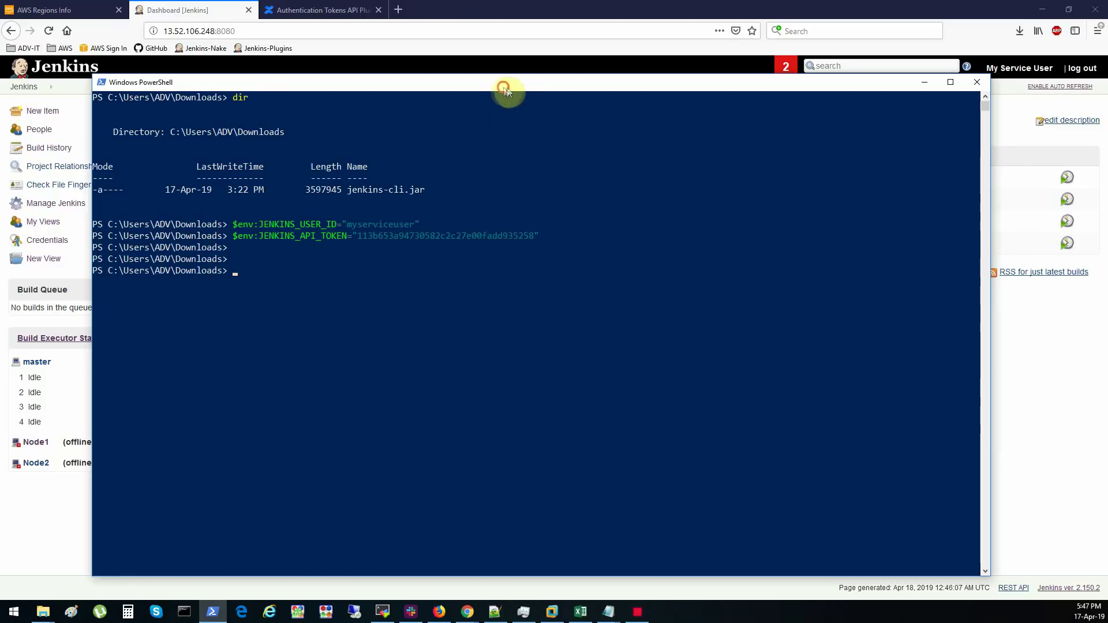
drag(503, 88, 529, 86)
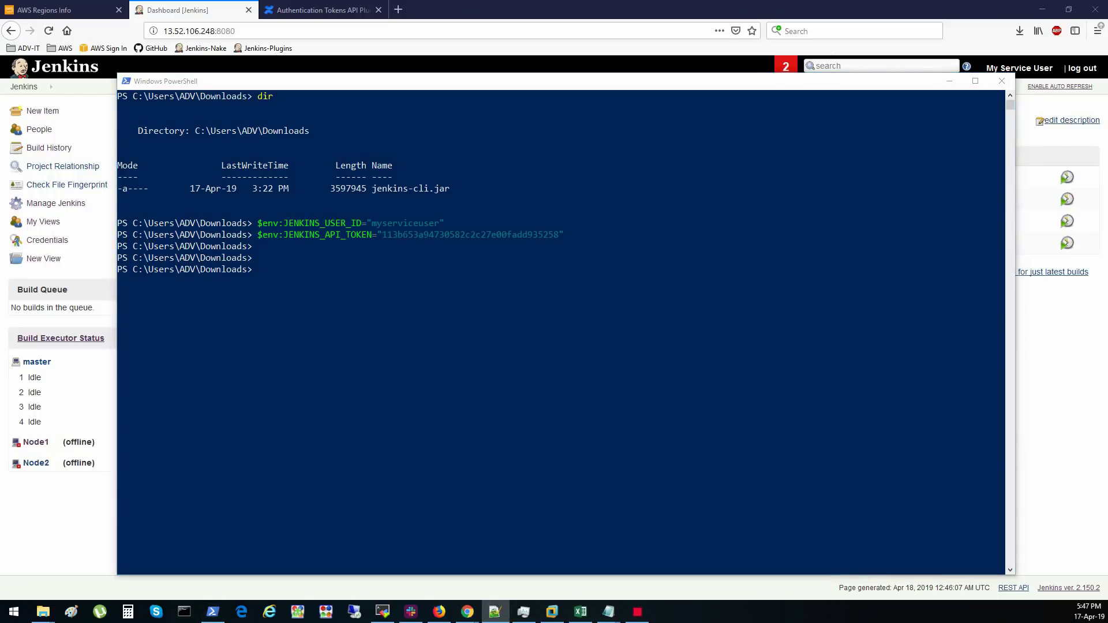
click(545, 434)
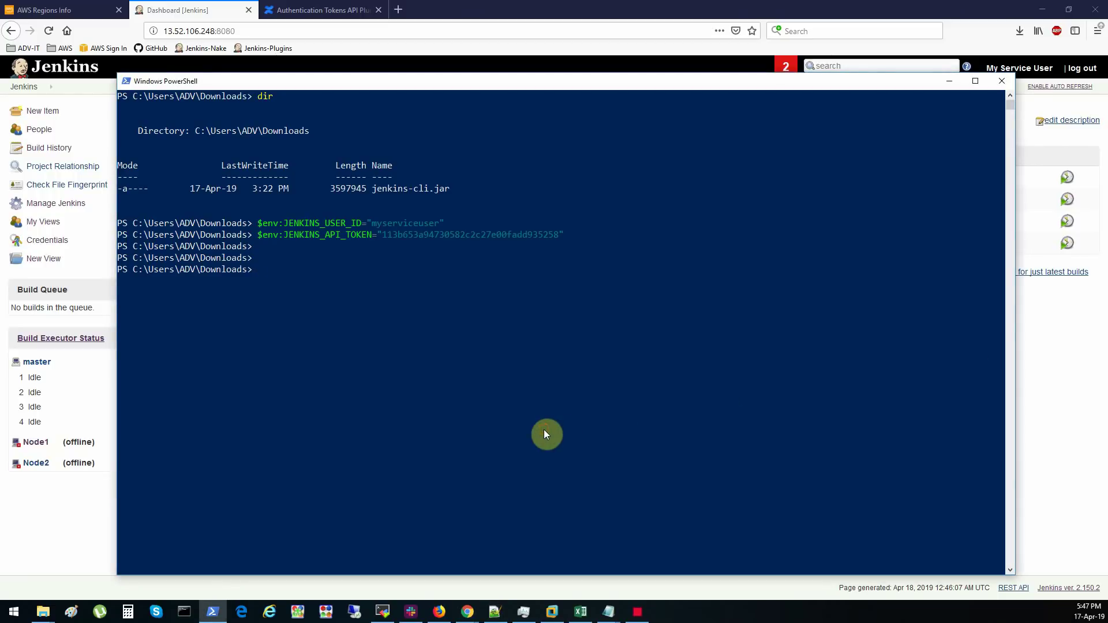
double_click(376, 189)
click(392, 300)
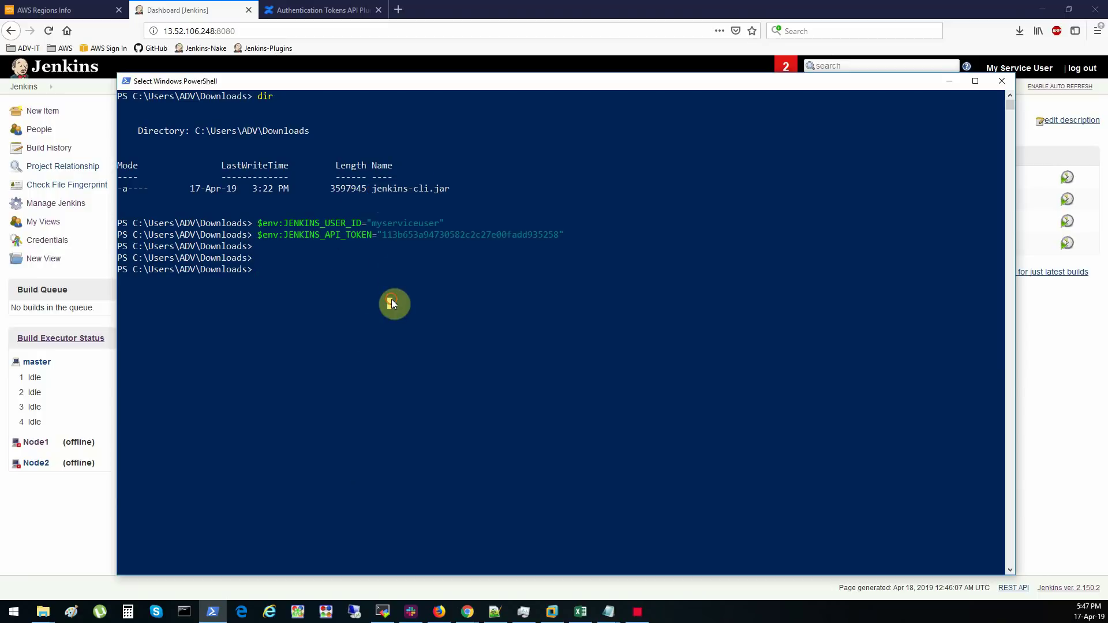
text(java -jar .\jenkins-cli.jar)
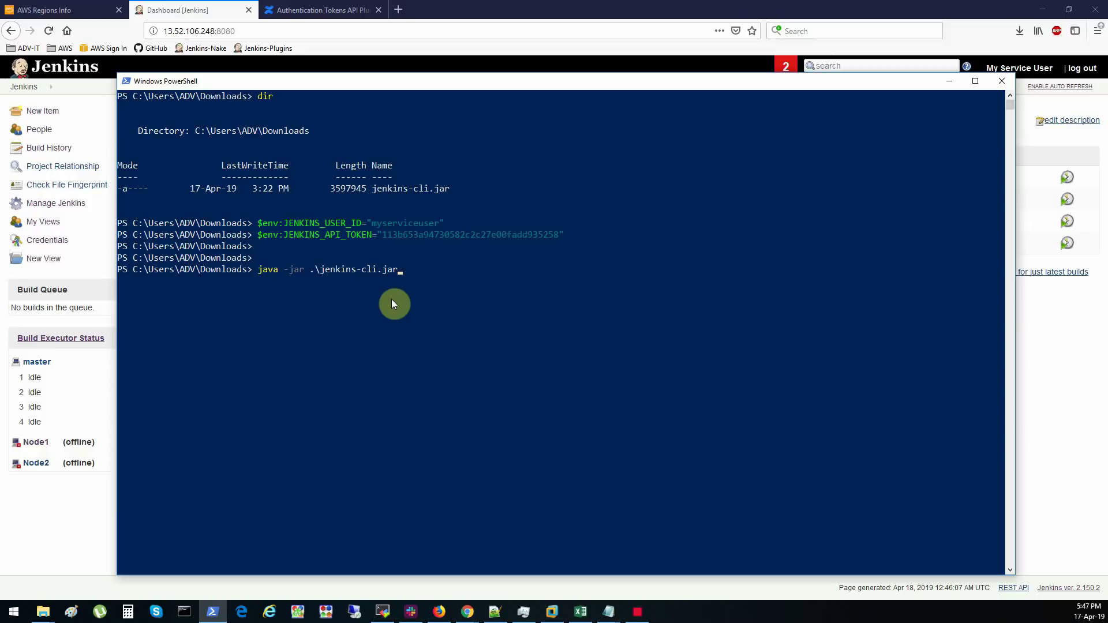
text( -s http://)
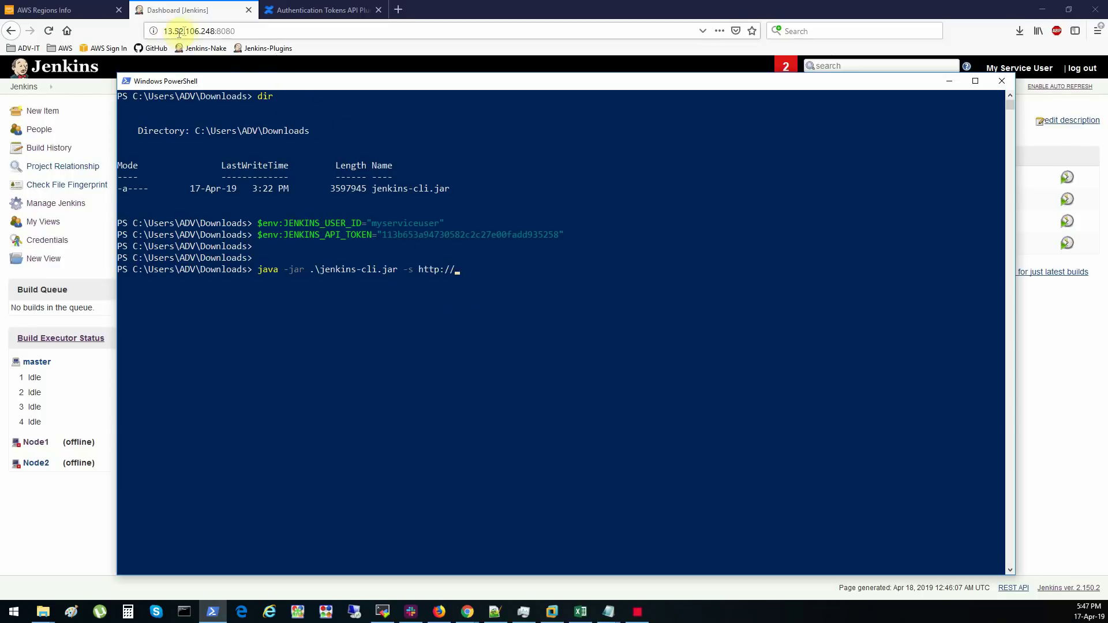
text(1)
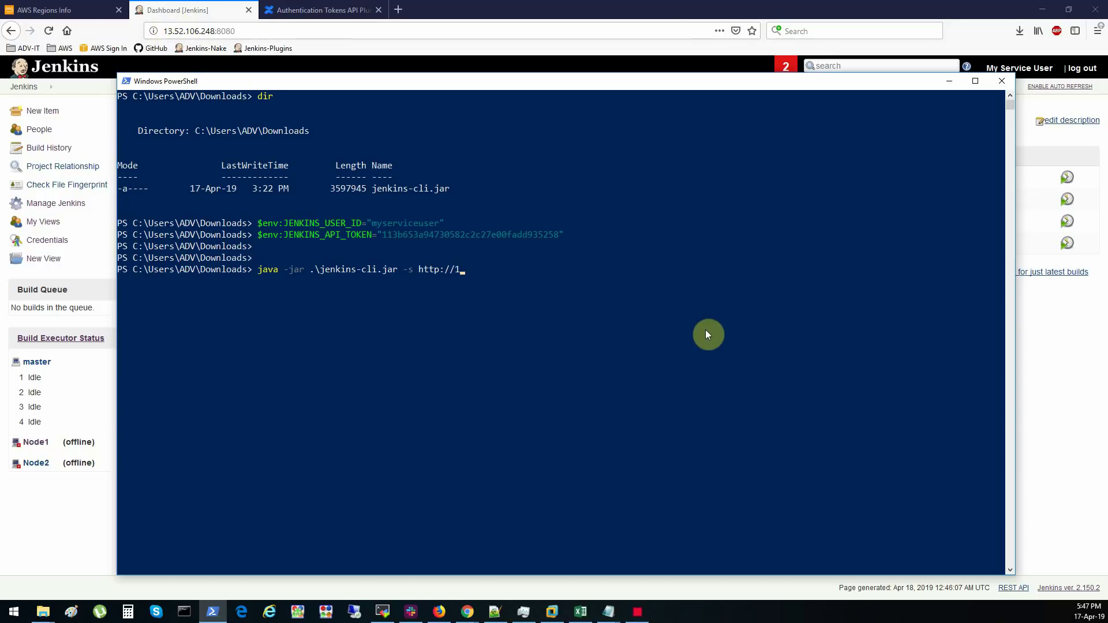
text(3.52.106.248:8080 who-a)
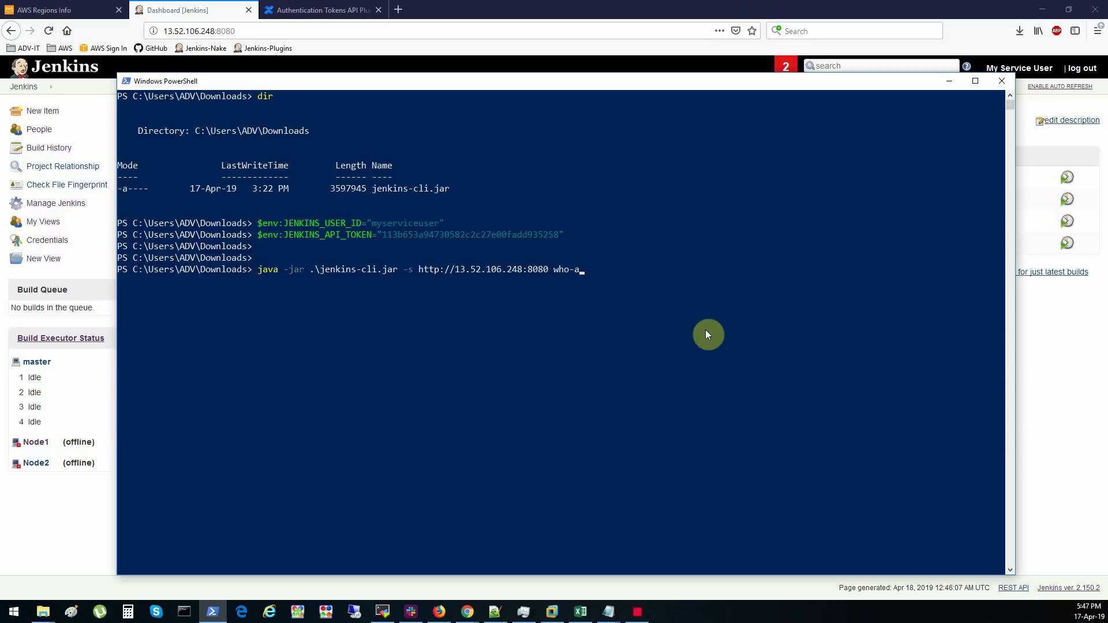
text(,m-i)
key(Return)
key(Return)
key(Return)
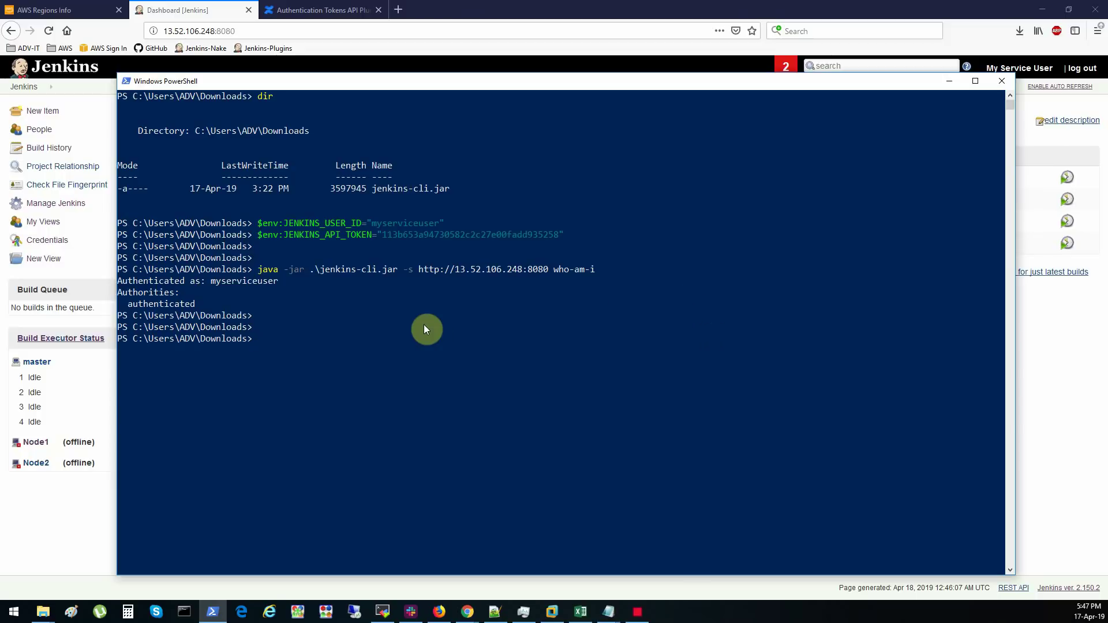
drag(435, 82, 448, 78)
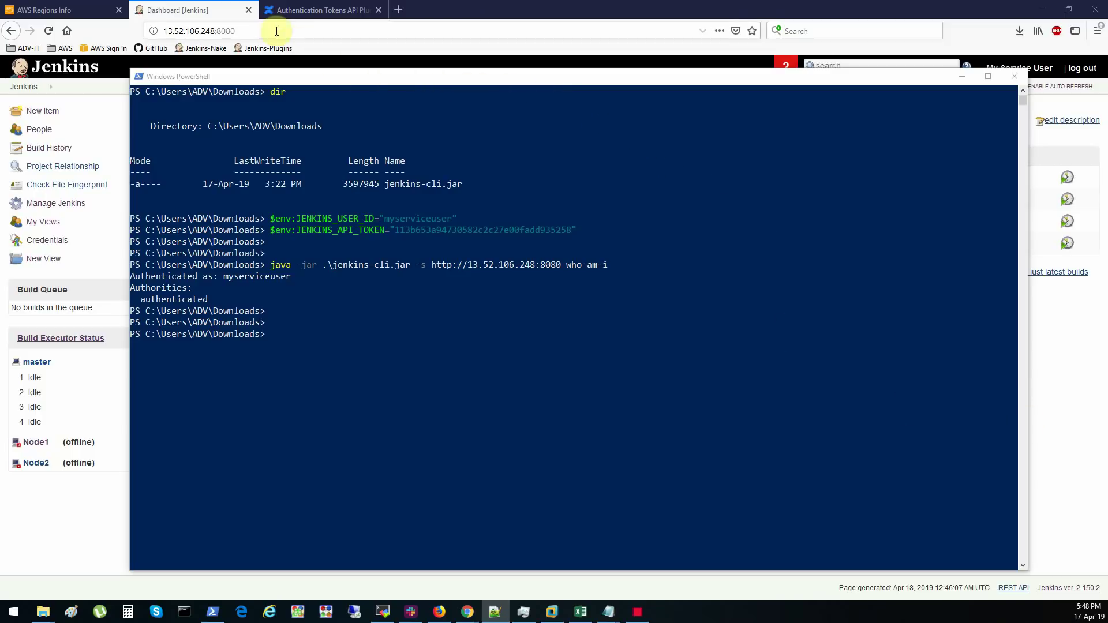
- Open the Jenkins CLI page under Manage Jenkins and browse its Available Commands list
click(214, 16)
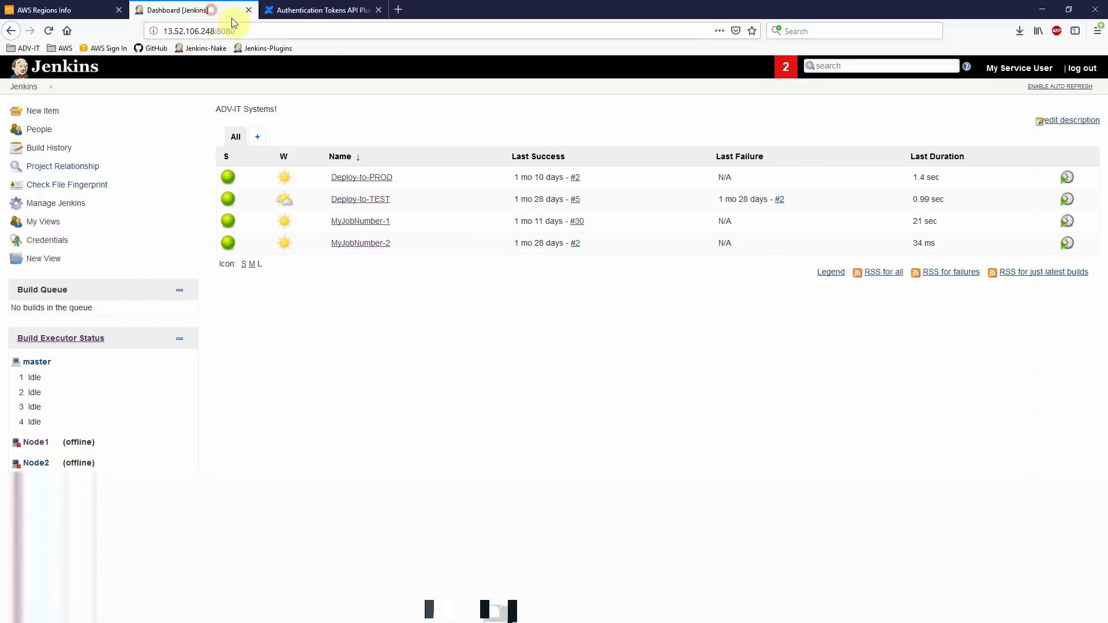
click(52, 203)
scroll(356, 283, down, 5)
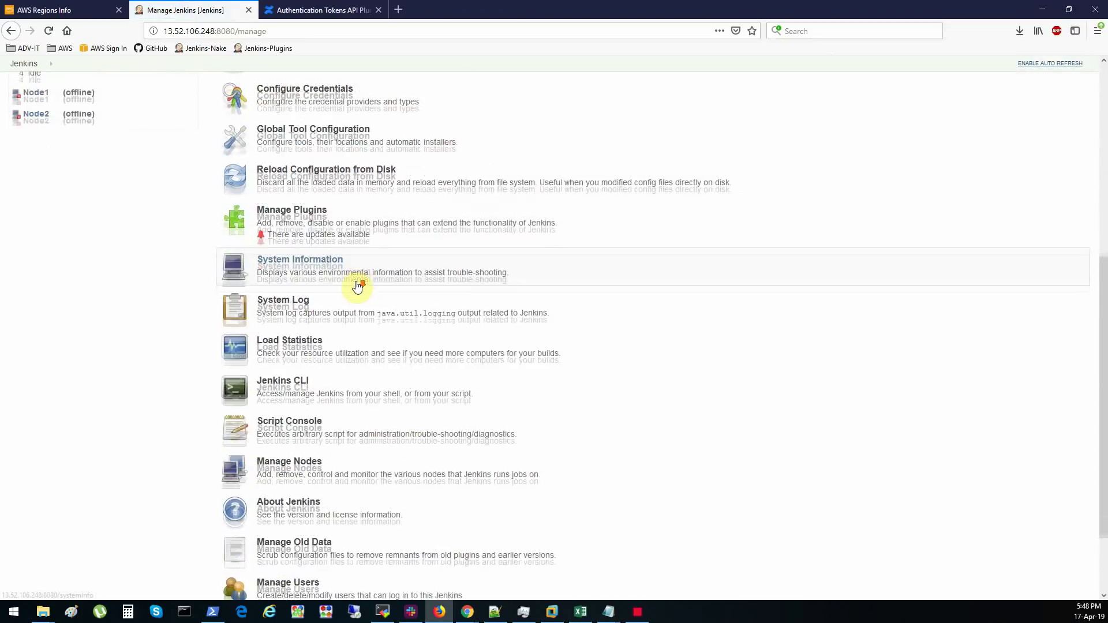
click(295, 290)
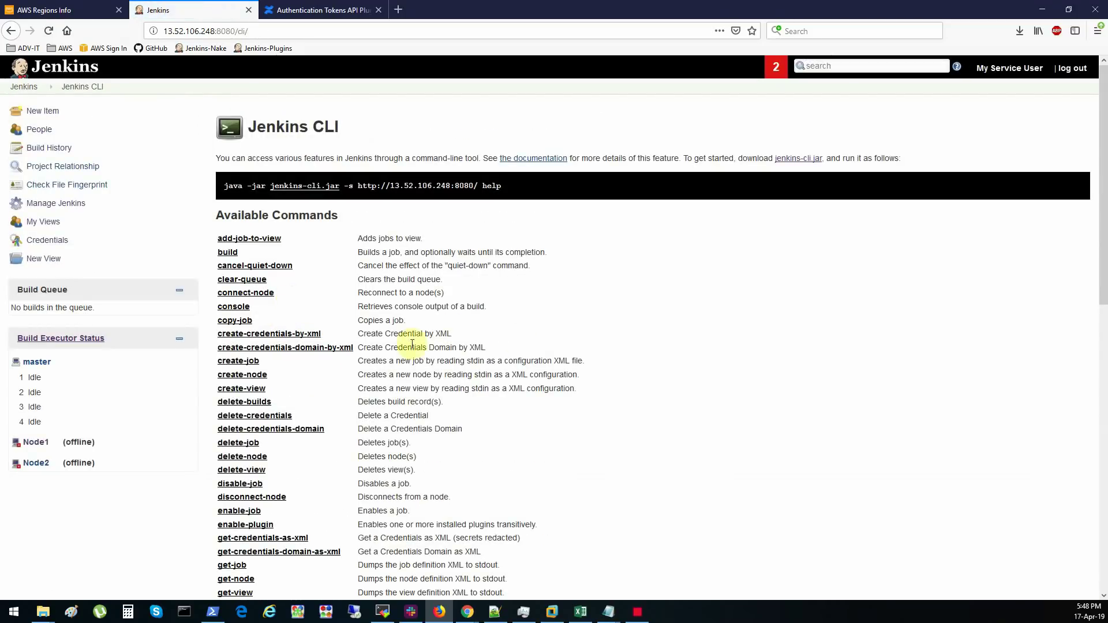
scroll(582, 328, down, 6)
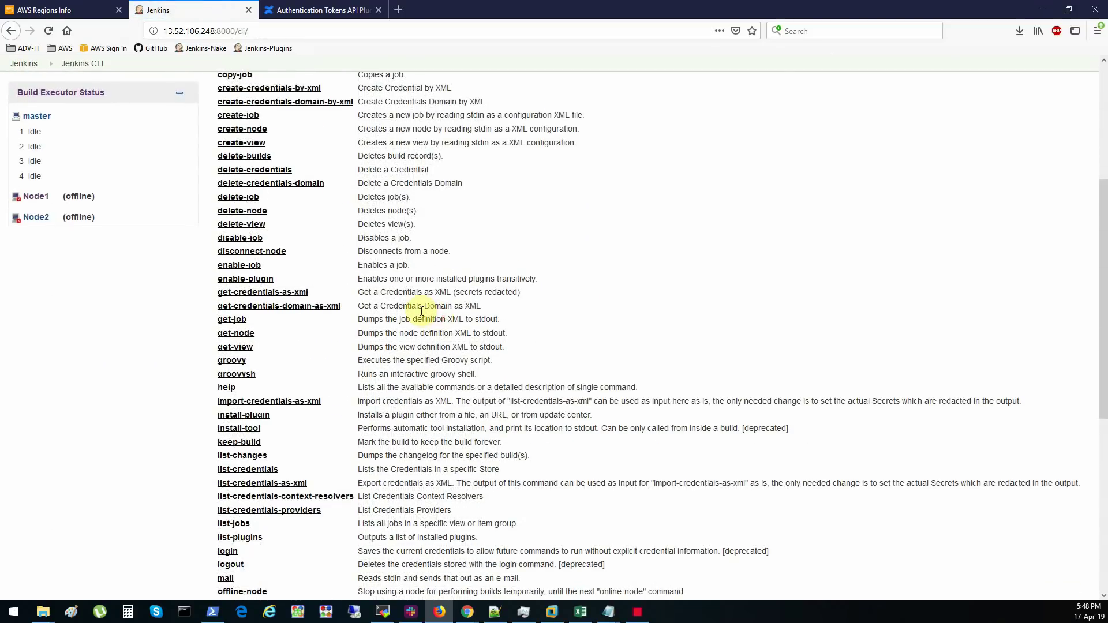
scroll(395, 290, up, 6)
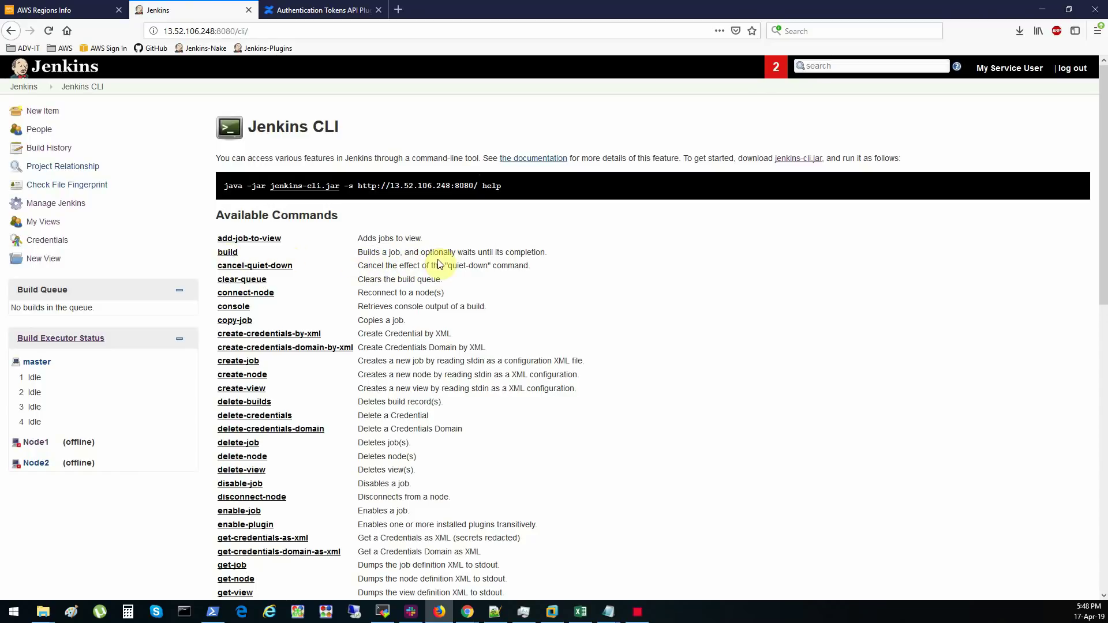
scroll(439, 264, down, 5)
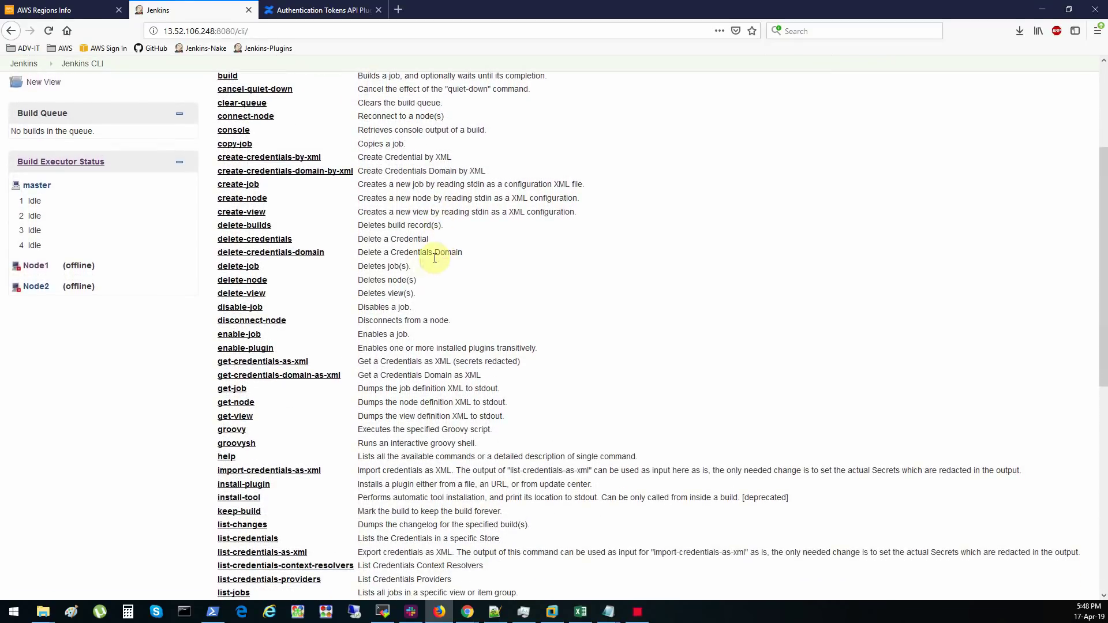
scroll(423, 262, down, 3)
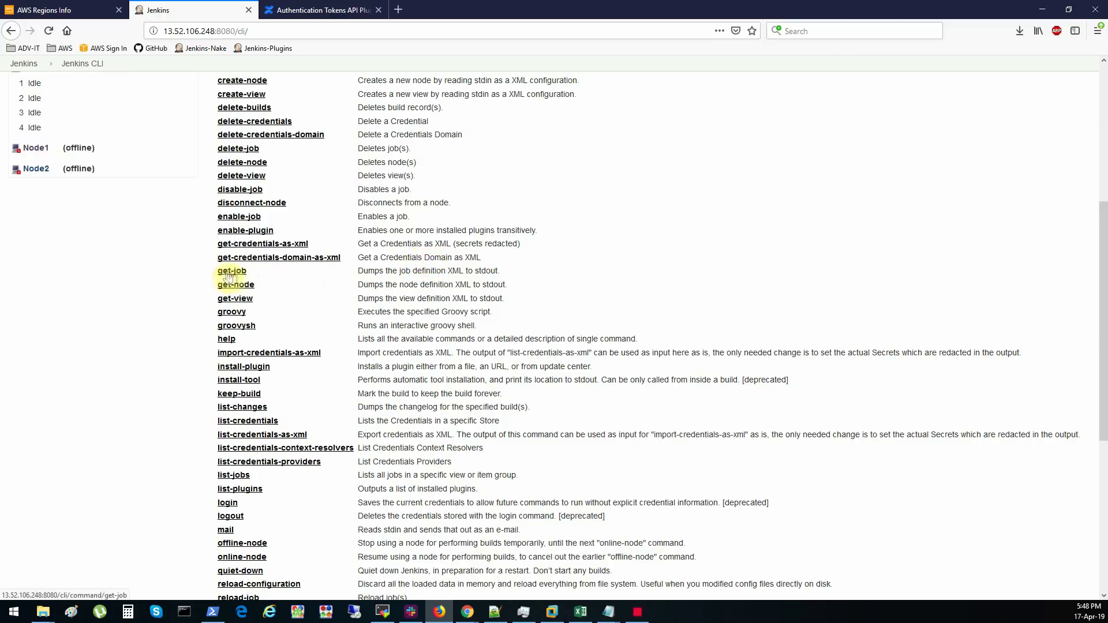
- Highlight the get-job and create-job command descriptions, then return to the dashboard
drag(358, 270, 443, 271)
click(426, 269)
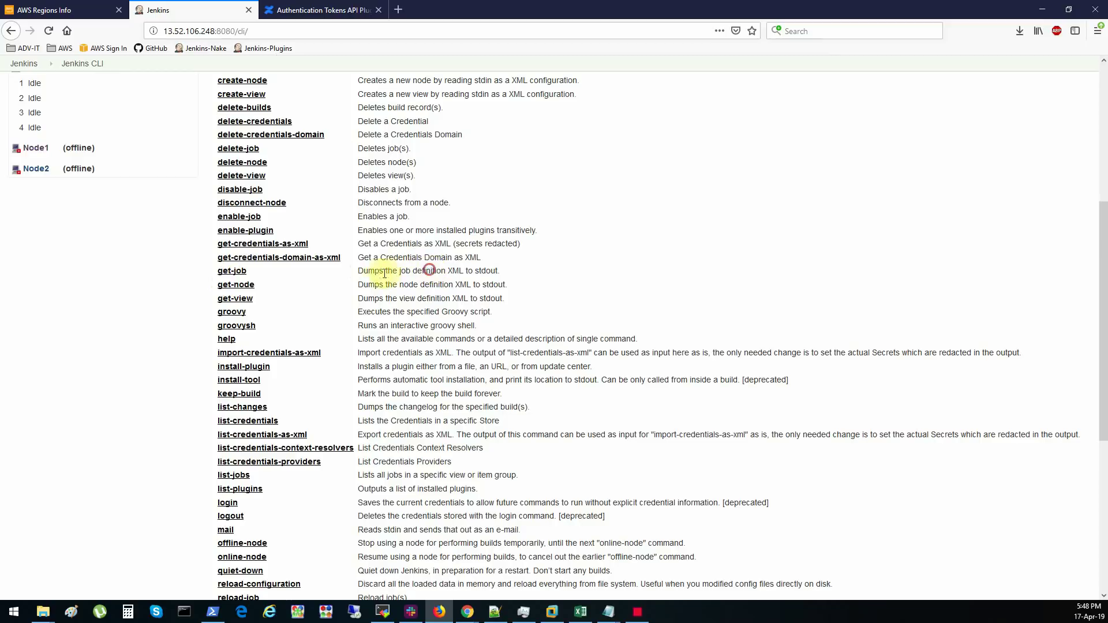
drag(363, 271, 500, 270)
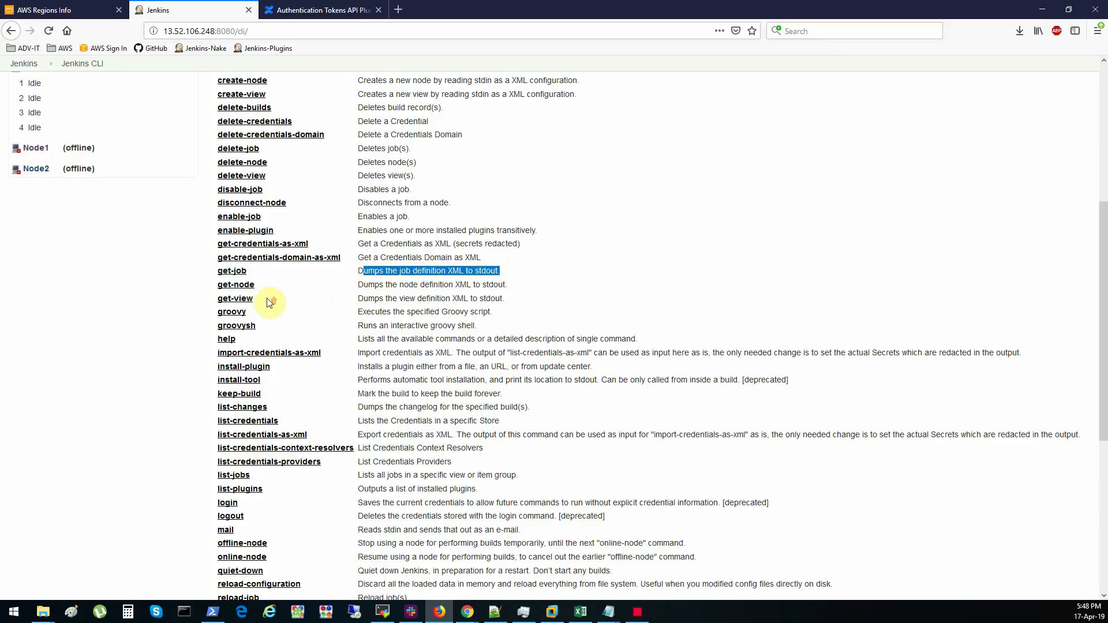
scroll(268, 302, up, 3)
scroll(268, 302, up, 1)
scroll(267, 298, up, 2)
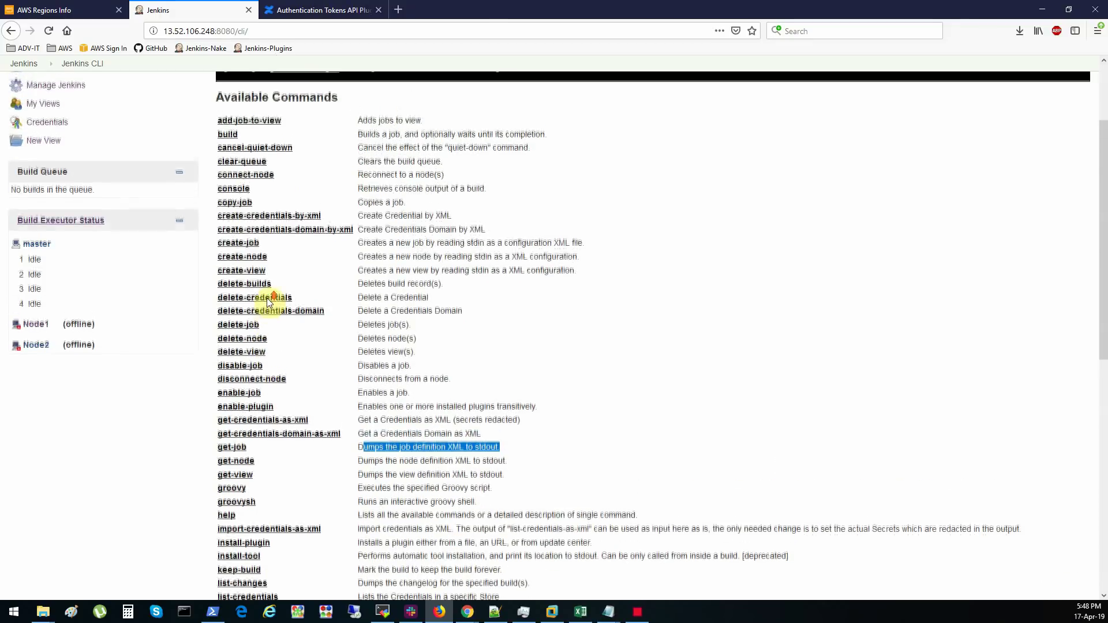
drag(357, 243, 550, 244)
click(550, 244)
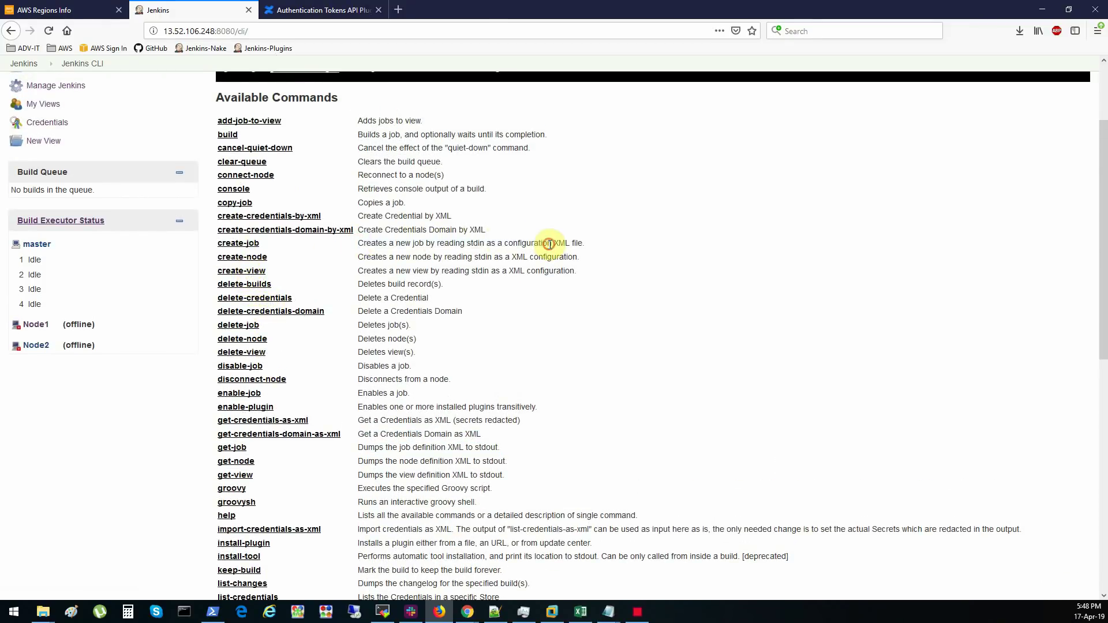
scroll(552, 242, up, 3)
click(26, 88)
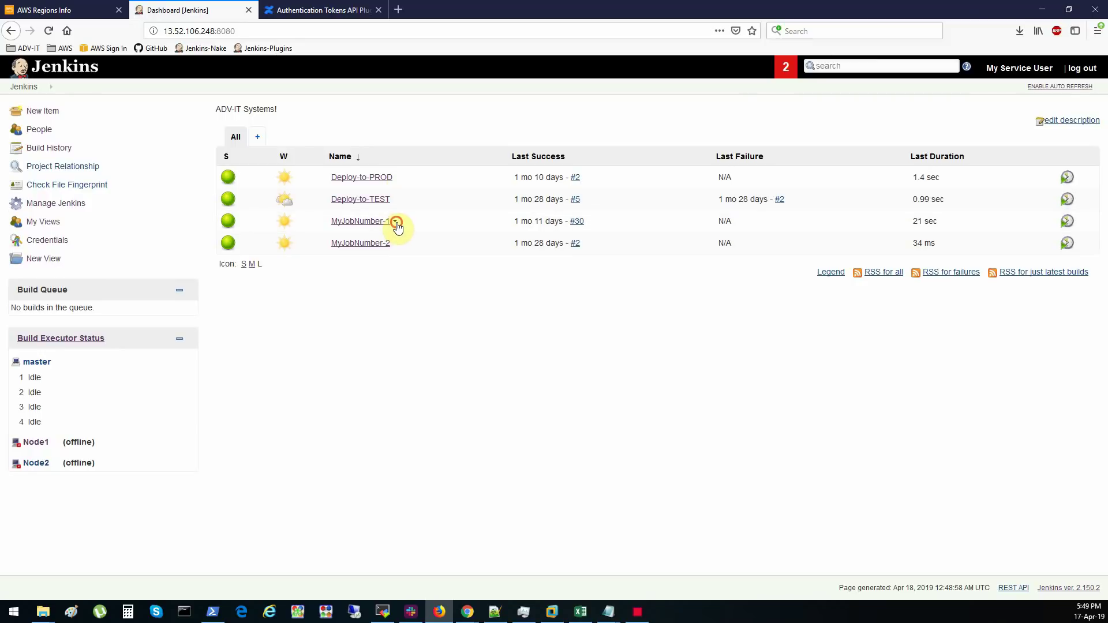
- Look over MyJobNumber-1's configuration, go back to the dashboard, and switch to PowerShell
click(396, 222)
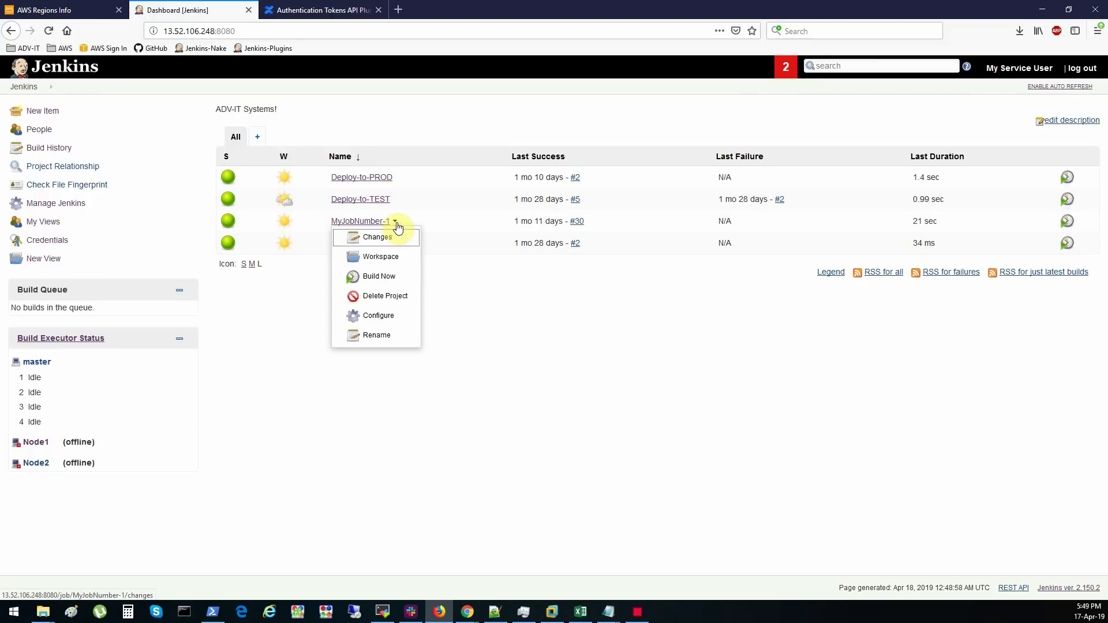
click(384, 316)
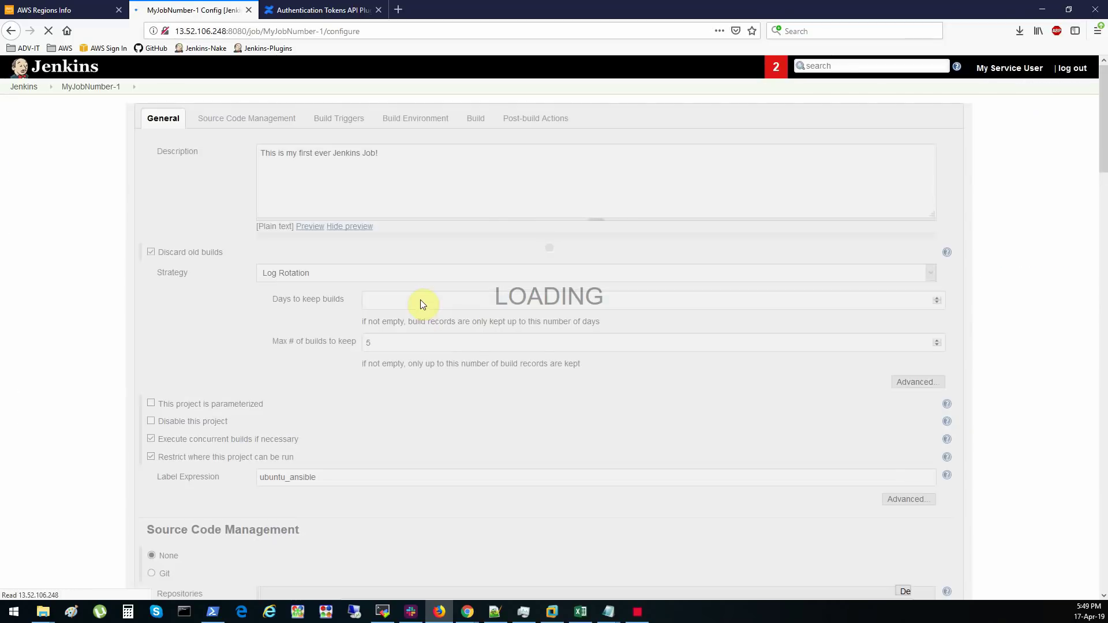
scroll(381, 238, down, 10)
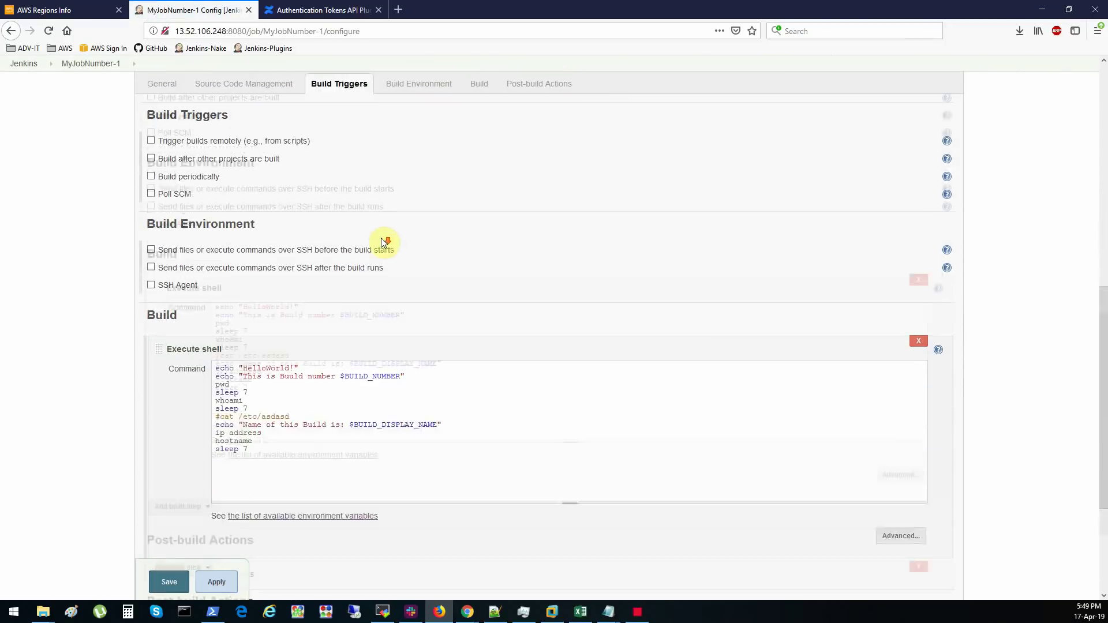
scroll(317, 421, up, 12)
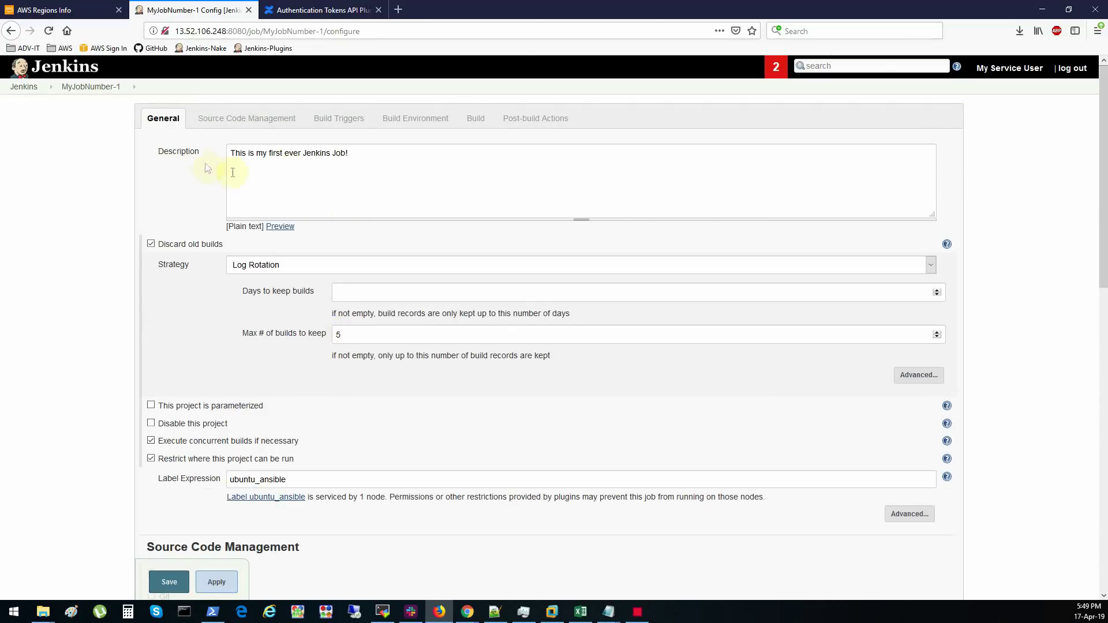
click(20, 87)
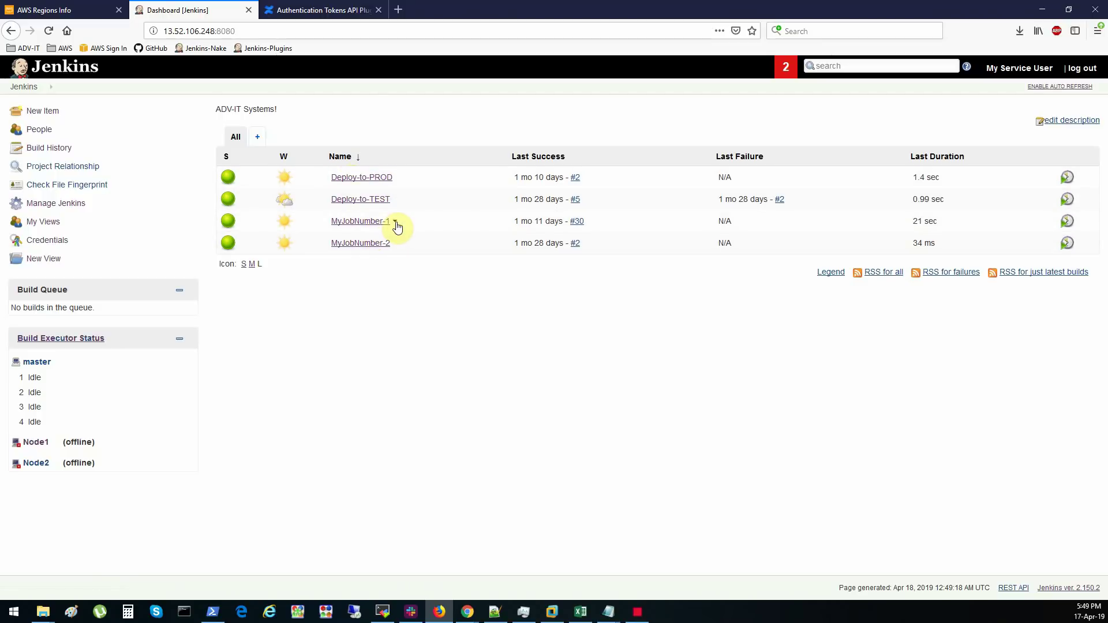
click(396, 225)
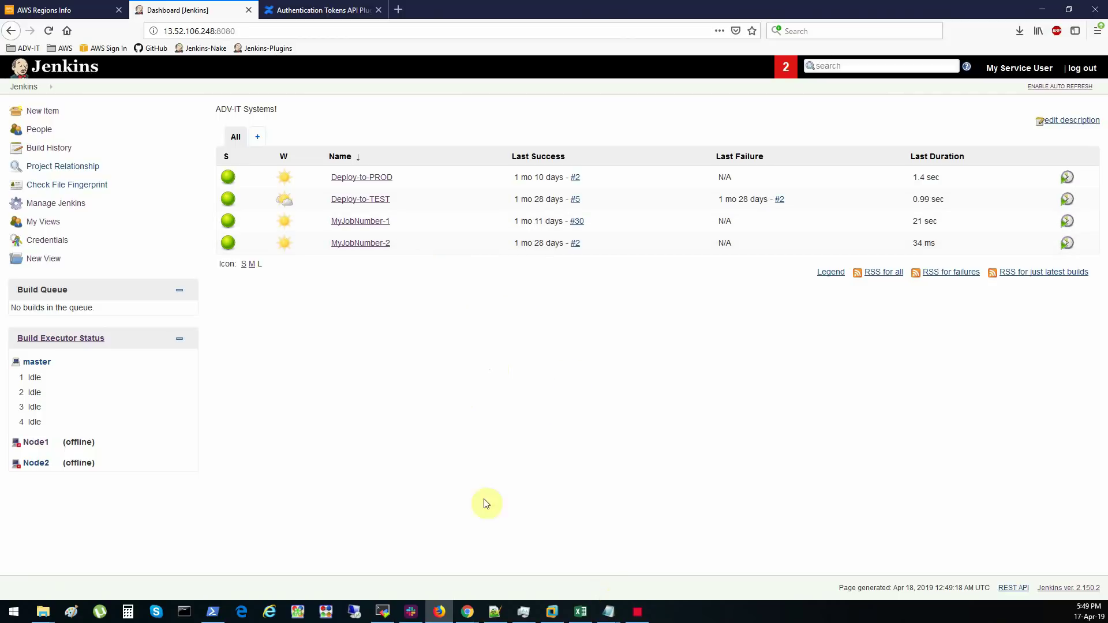
click(213, 615)
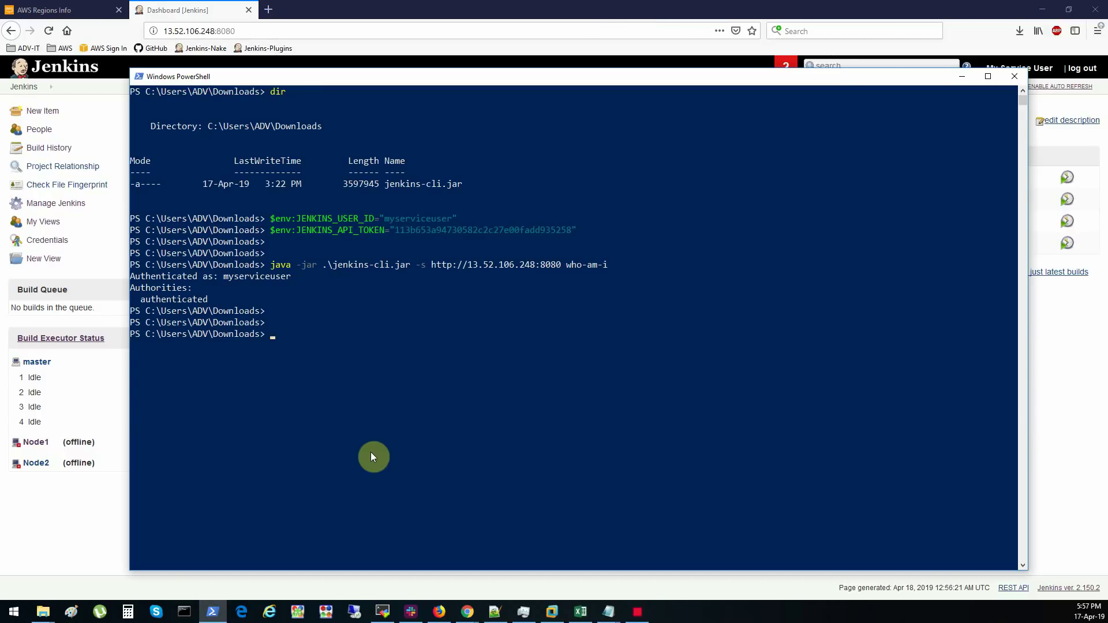
- Export MyJobNumber-1's configuration to myjob.xml with the jenkins-cli get-job command
key(Up)
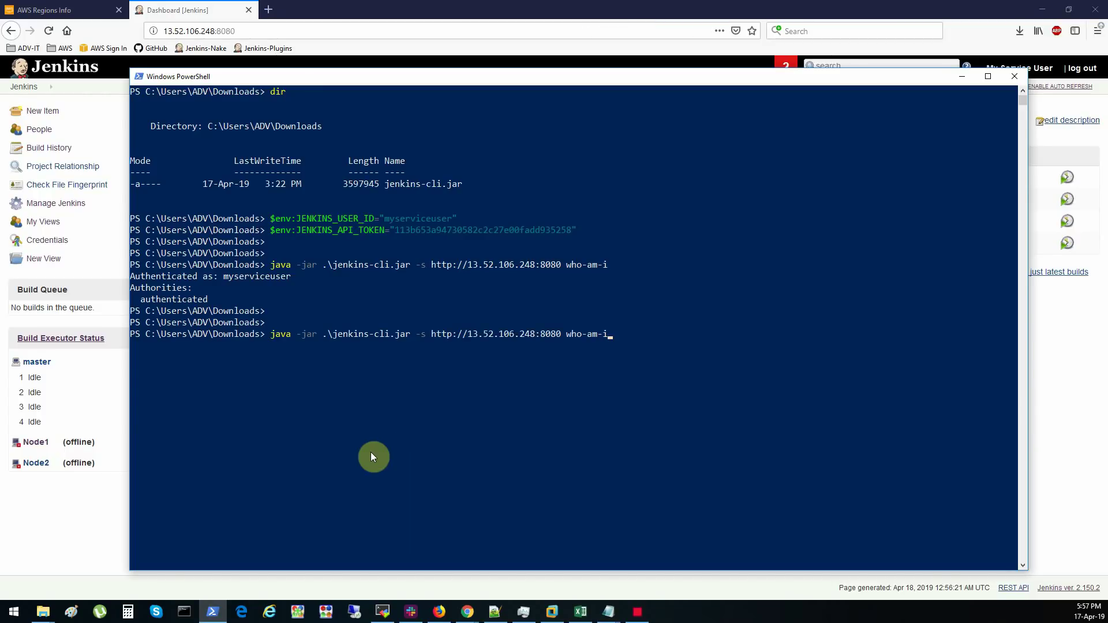
key(BackSpace)
key(BackSpace)
key(BackSpace)
key(BackSpace)
key(BackSpace)
key(BackSpace)
key(BackSpace)
text(get-job)
click(1059, 350)
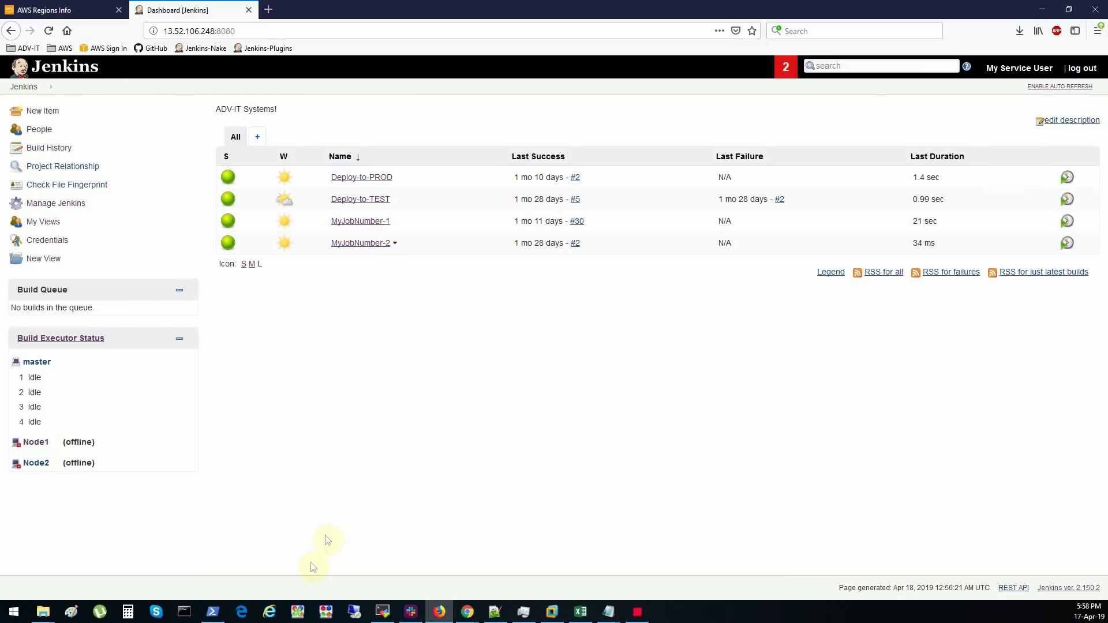
click(224, 610)
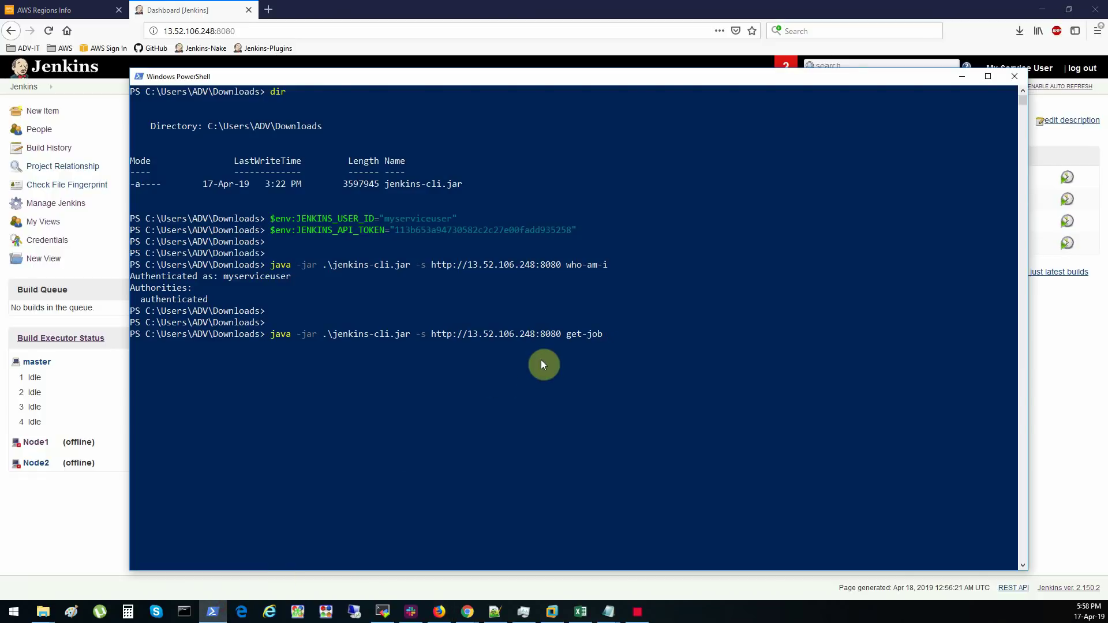
text(MyJob)
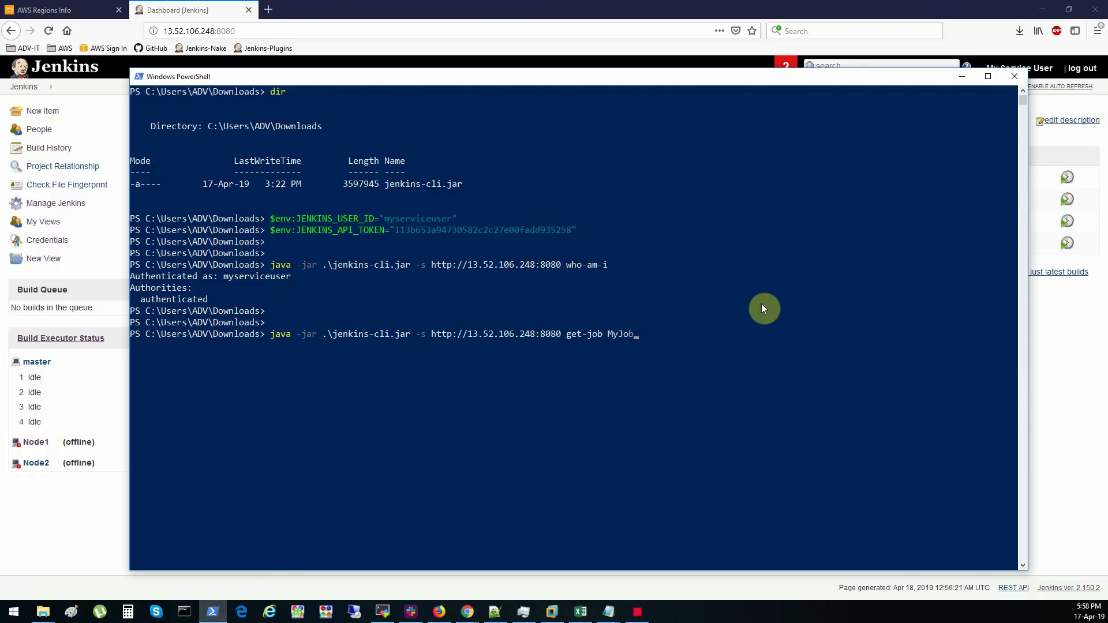
text(Number)
text(-1)
text( > )
text(myboj)
key(BackSpace)
key(BackSpace)
key(BackSpace)
text(job.xml)
key(Return)
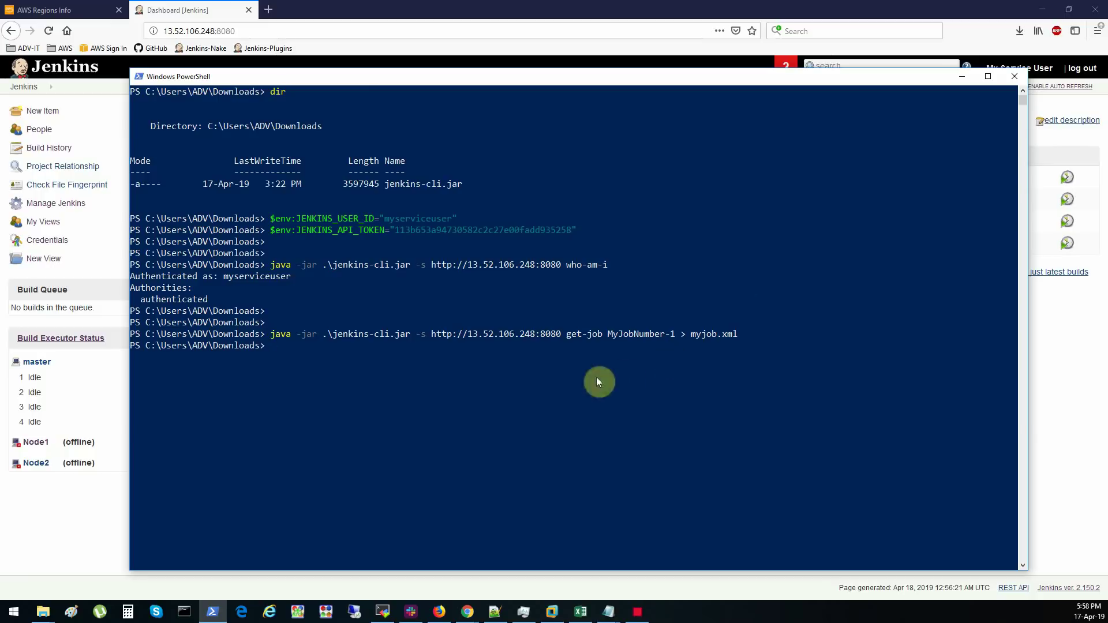
- List the Downloads folder with dir and open myjob.xml in Notepad++ from File Explorer
text(dir)
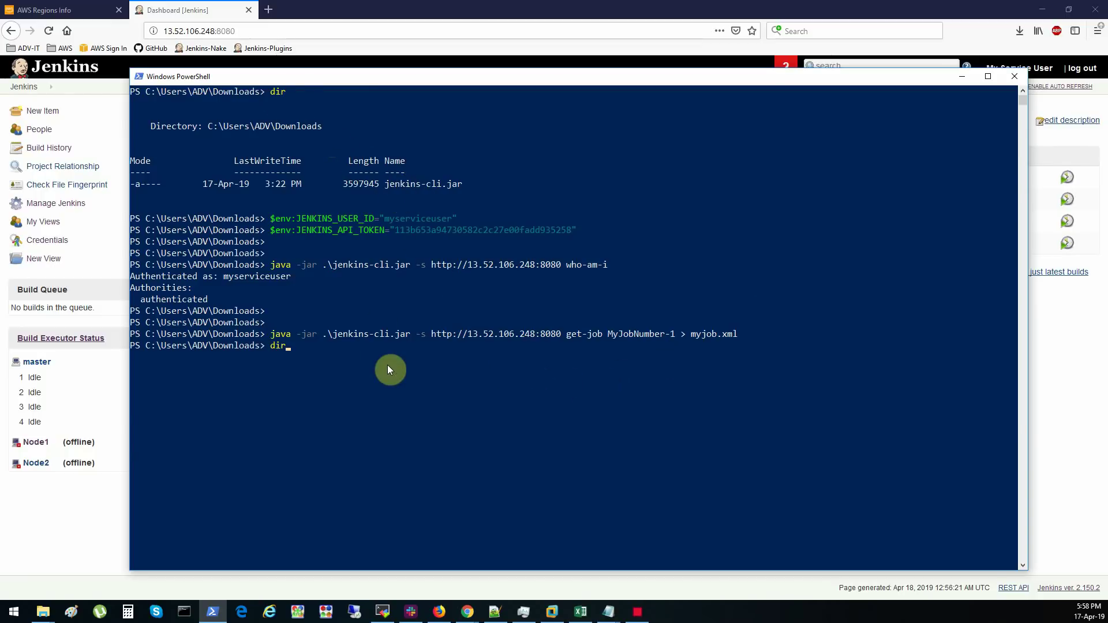
key(Return)
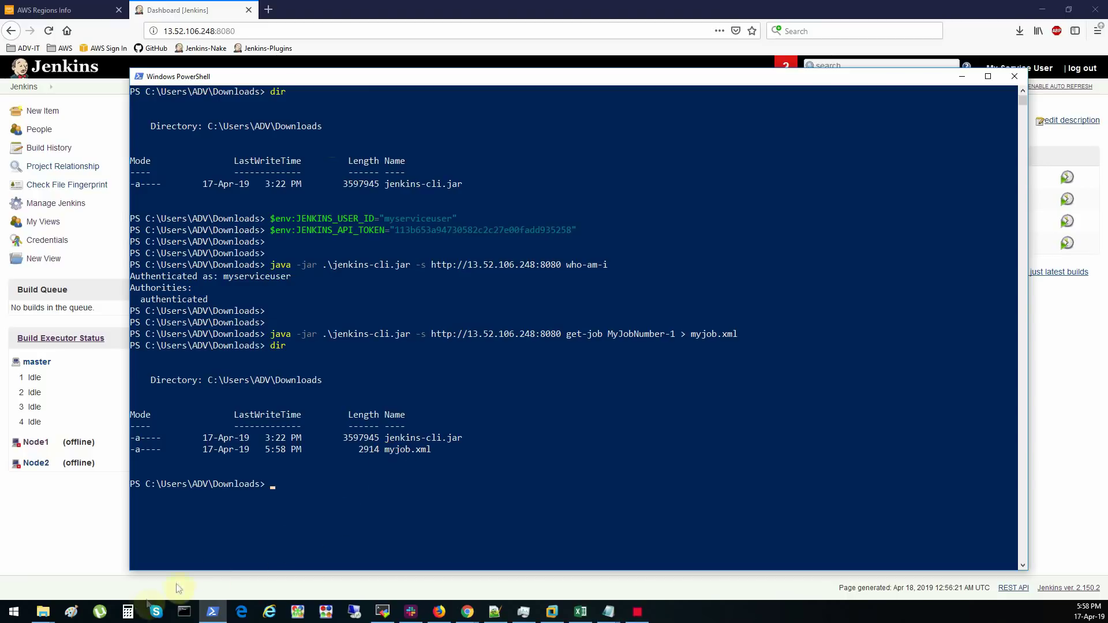
click(44, 612)
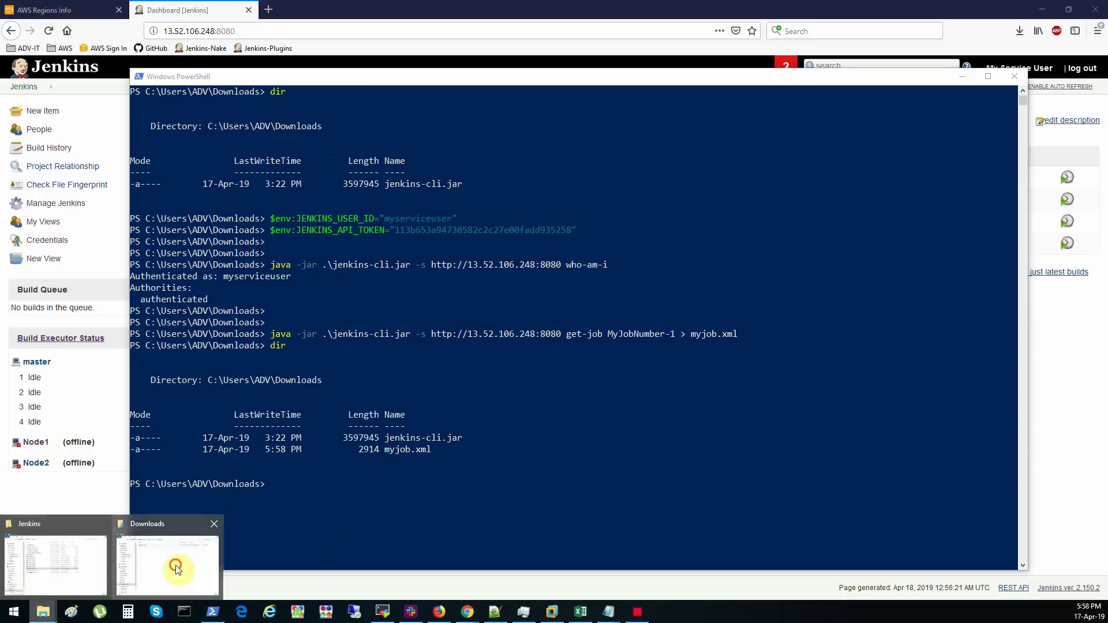
click(176, 565)
right_click(398, 226)
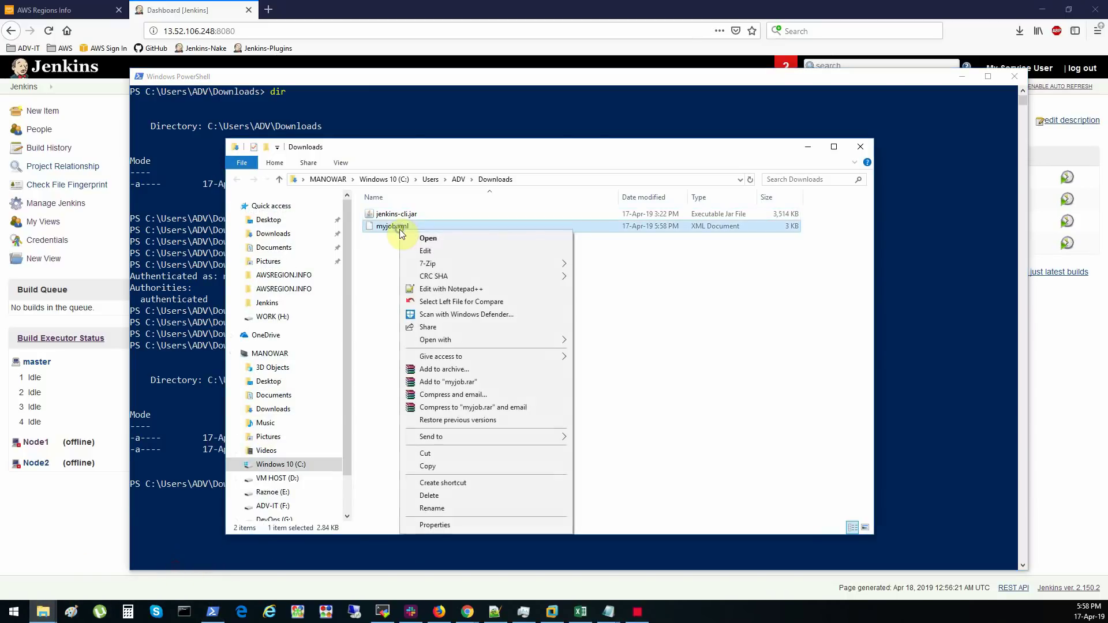
click(440, 289)
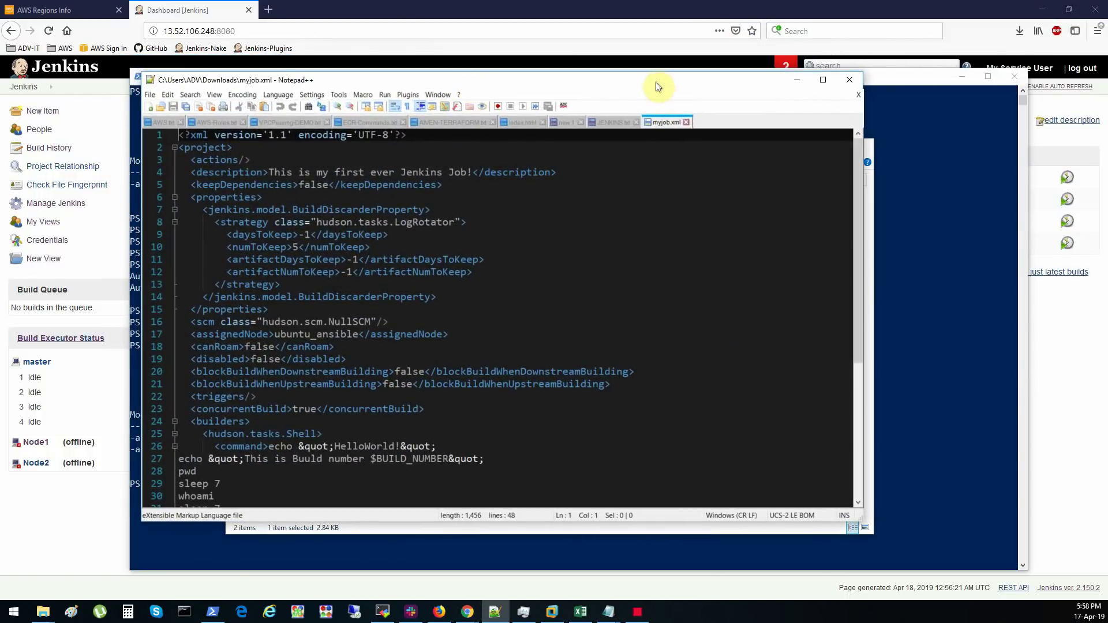
- Change the description to 'This is my NOT first ever Jenkins Job!' and save
double_click(657, 86)
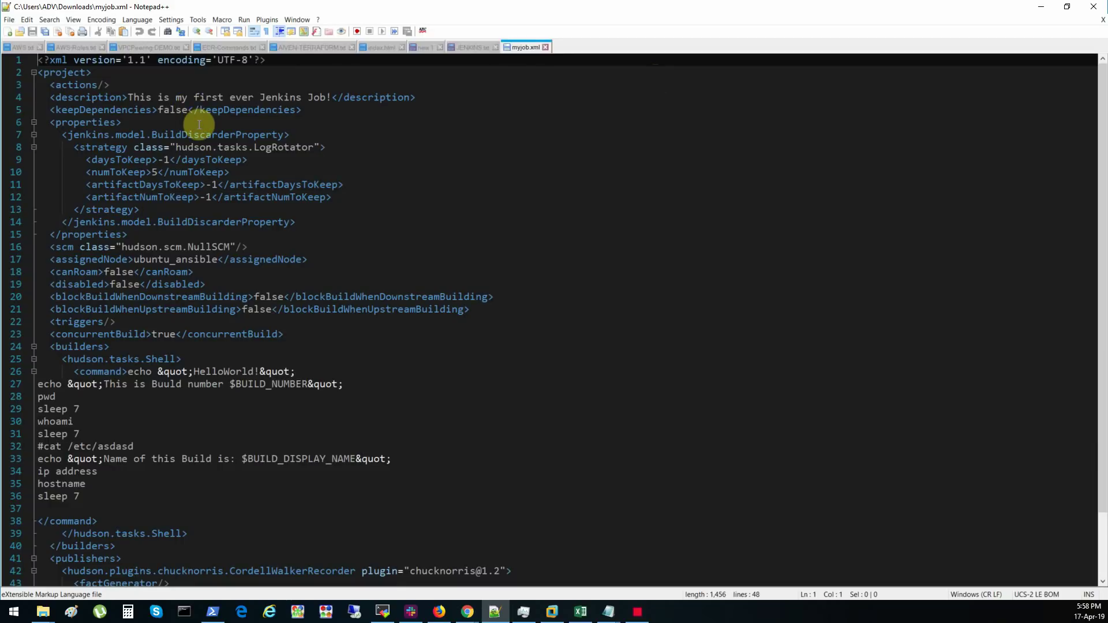
scroll(190, 109, down, 2)
drag(82, 422, 20, 298)
scroll(185, 347, up, 2)
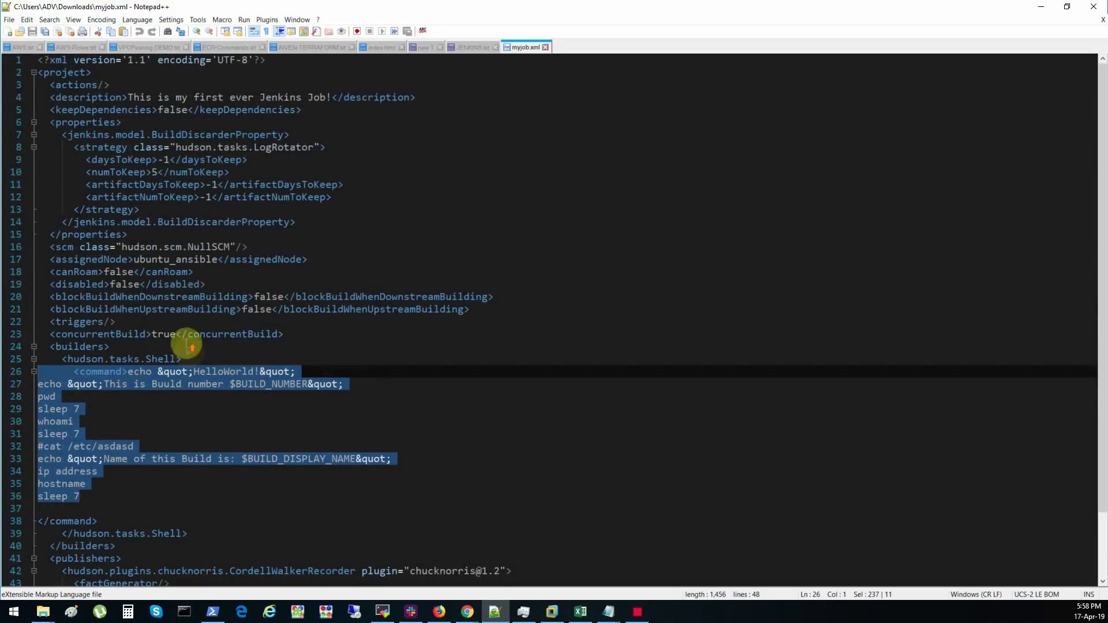
double_click(139, 97)
drag(178, 100, 330, 94)
click(326, 97)
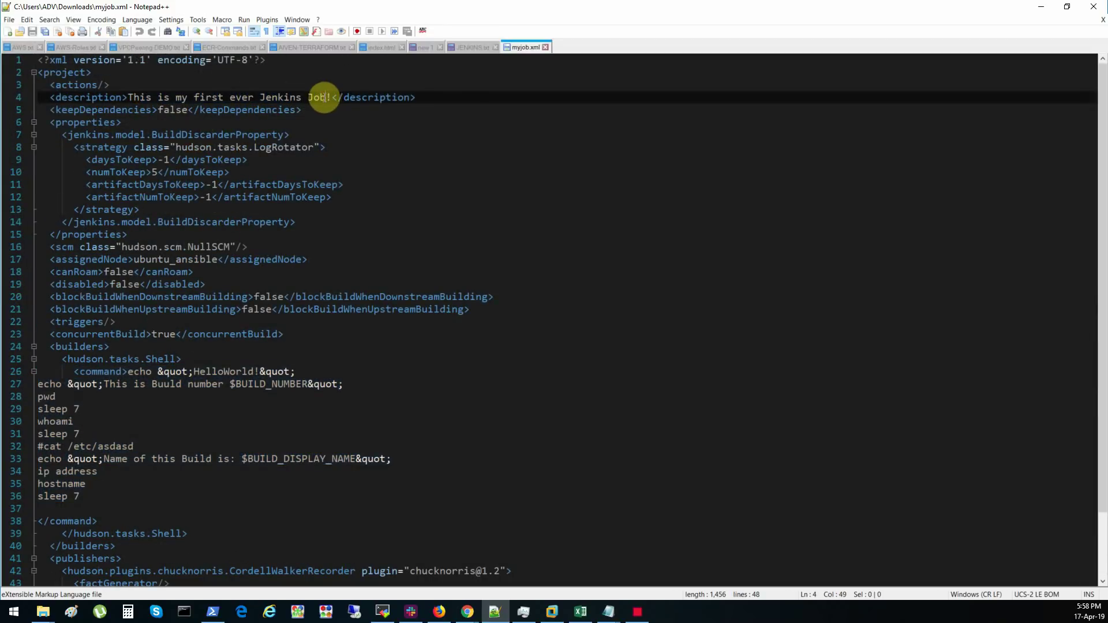
drag(194, 98, 201, 98)
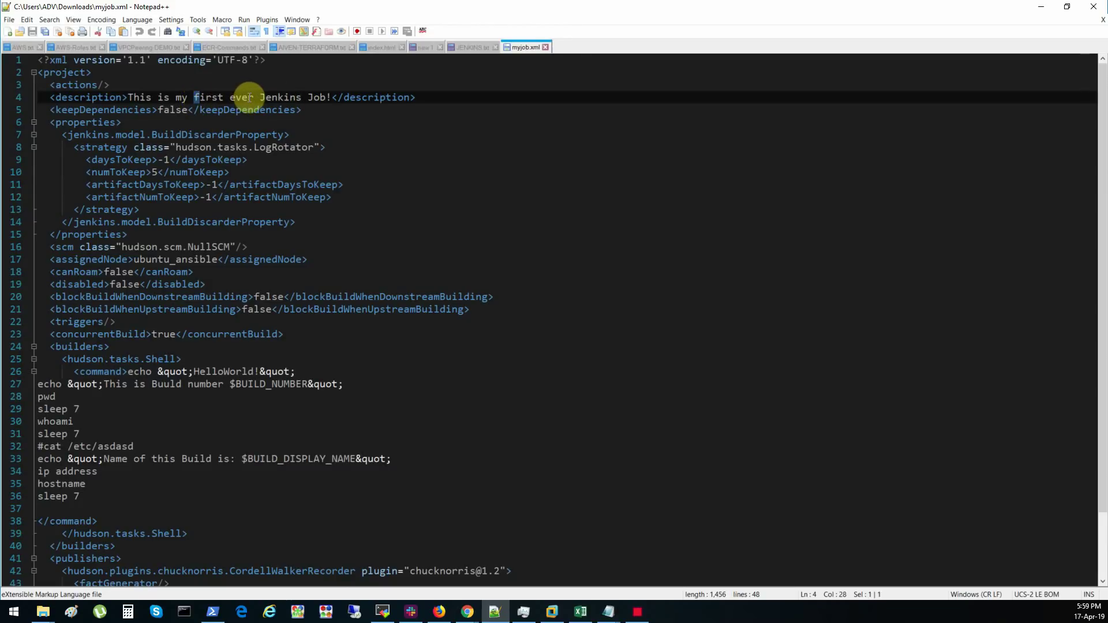
click(194, 97)
text(NOT)
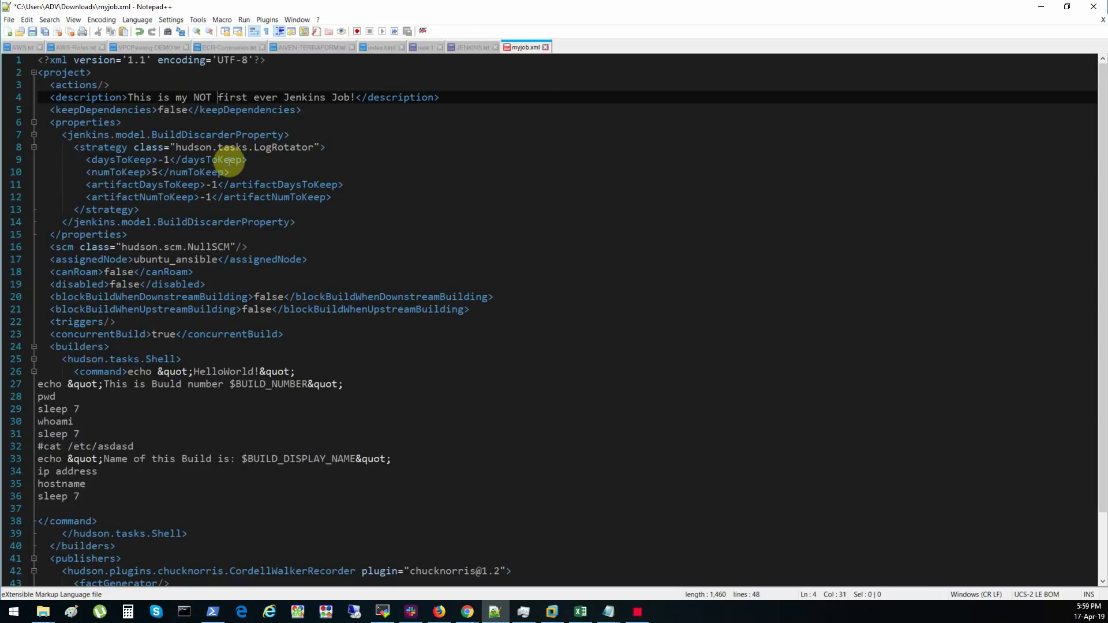
key(ctrl+s)
- Add echo "Hello World, this string added from XML file and imported via CLI" after sleep 7, and save
click(107, 494)
key(Return)
text(echo)
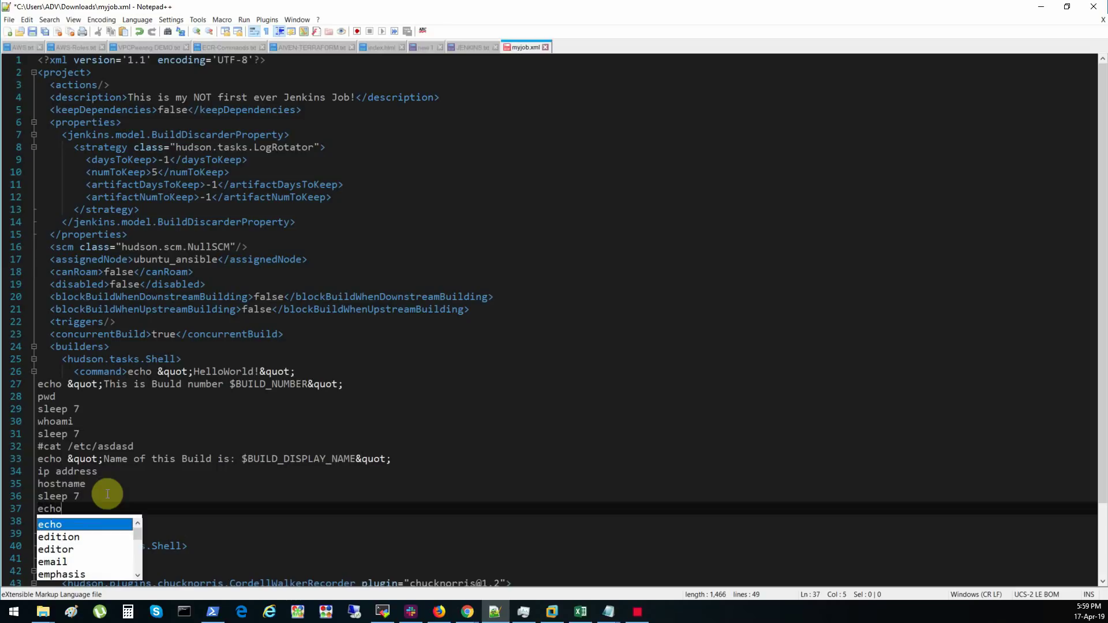
text( "Hello)
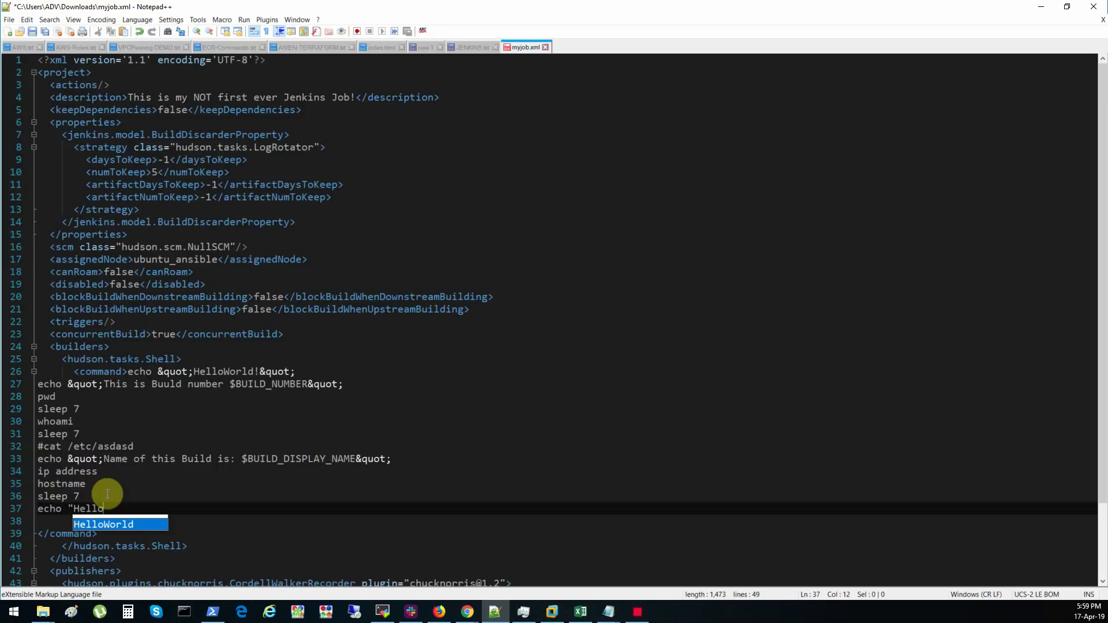
text( W)
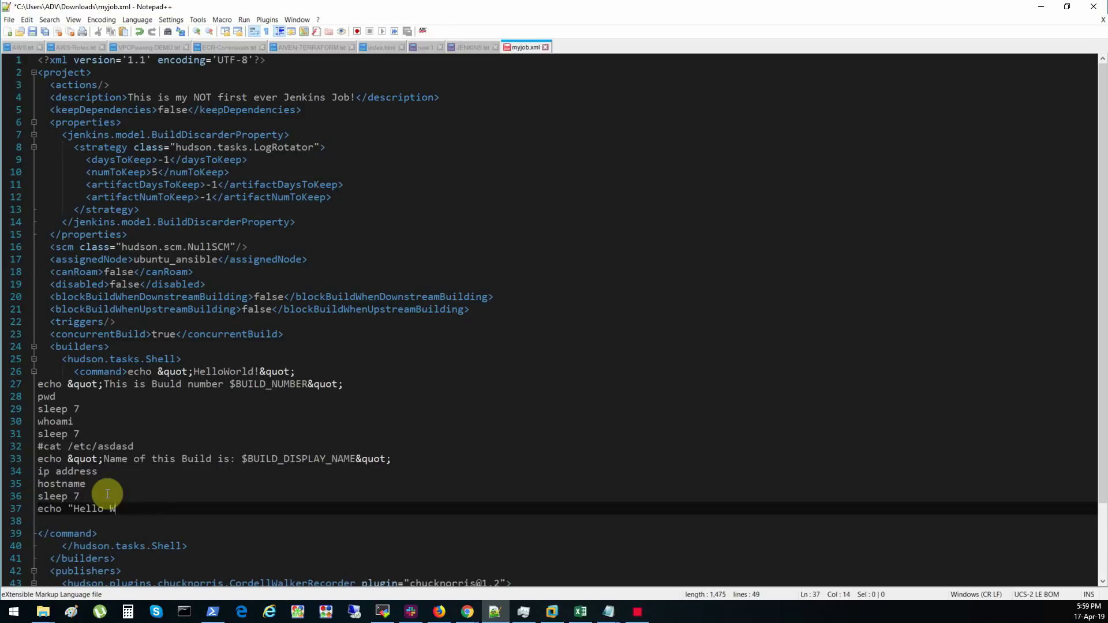
text(orld, this string add)
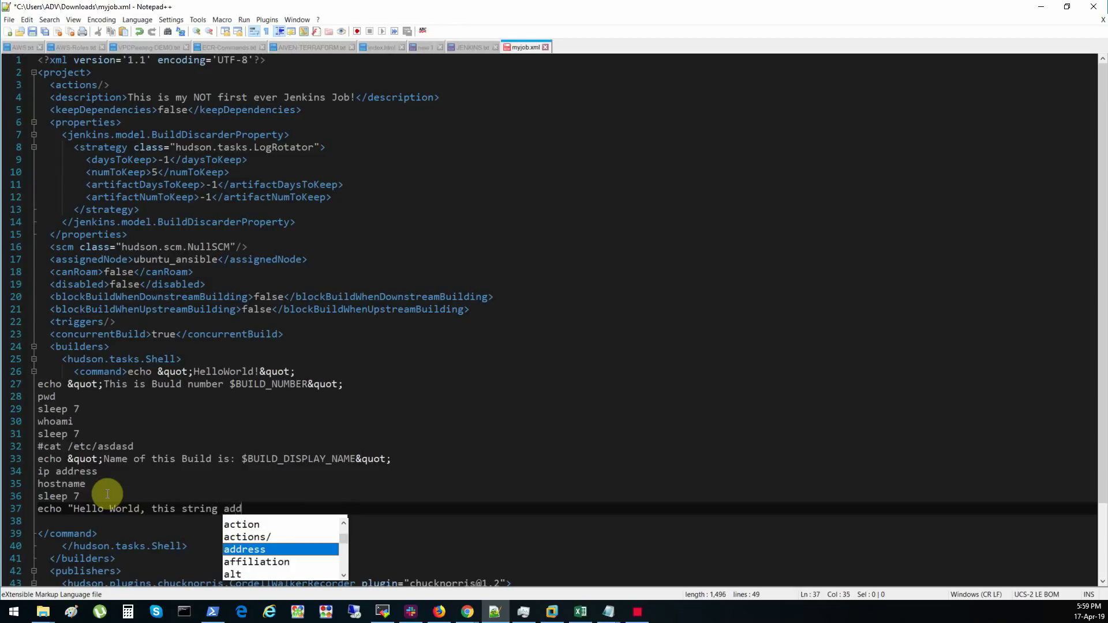
text(ed from )
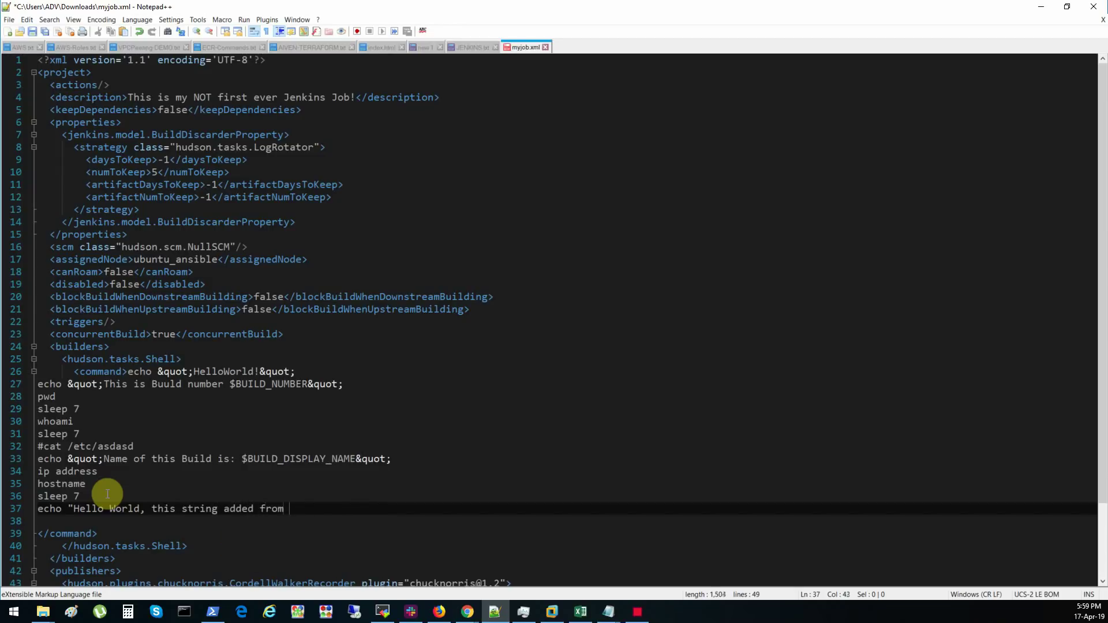
text(XML file an)
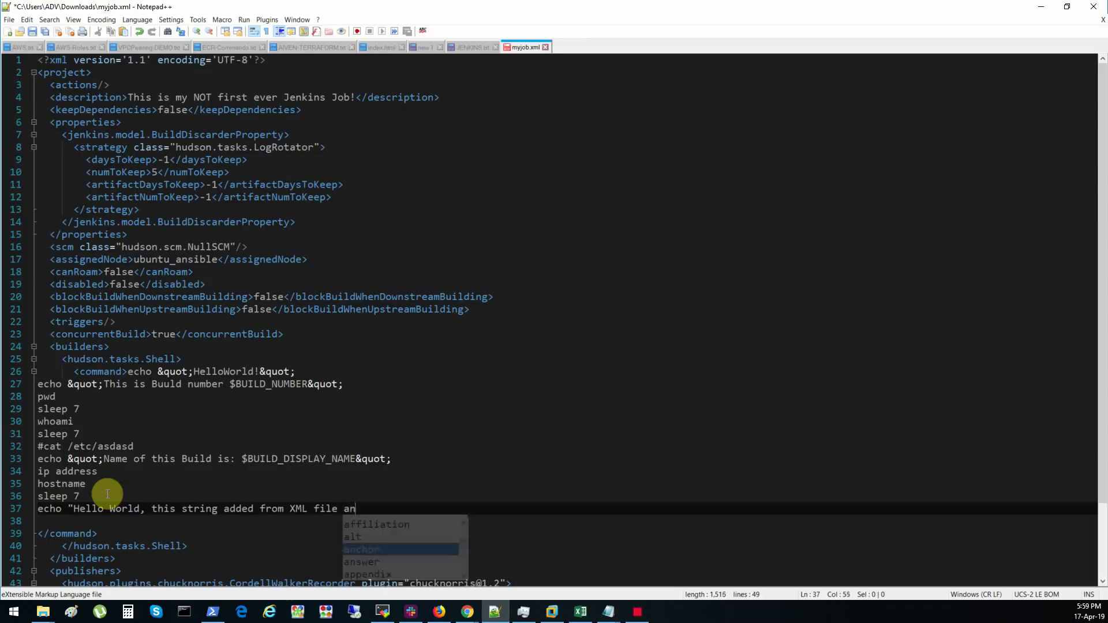
text(d imported via CLI")
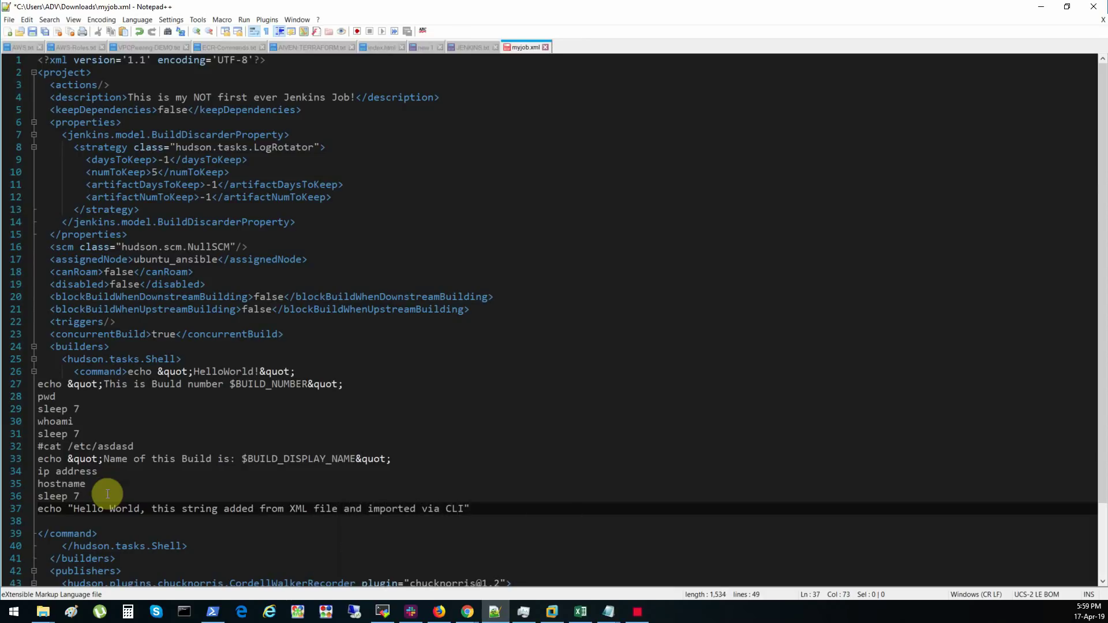
key(Down)
key(ctrl+s)
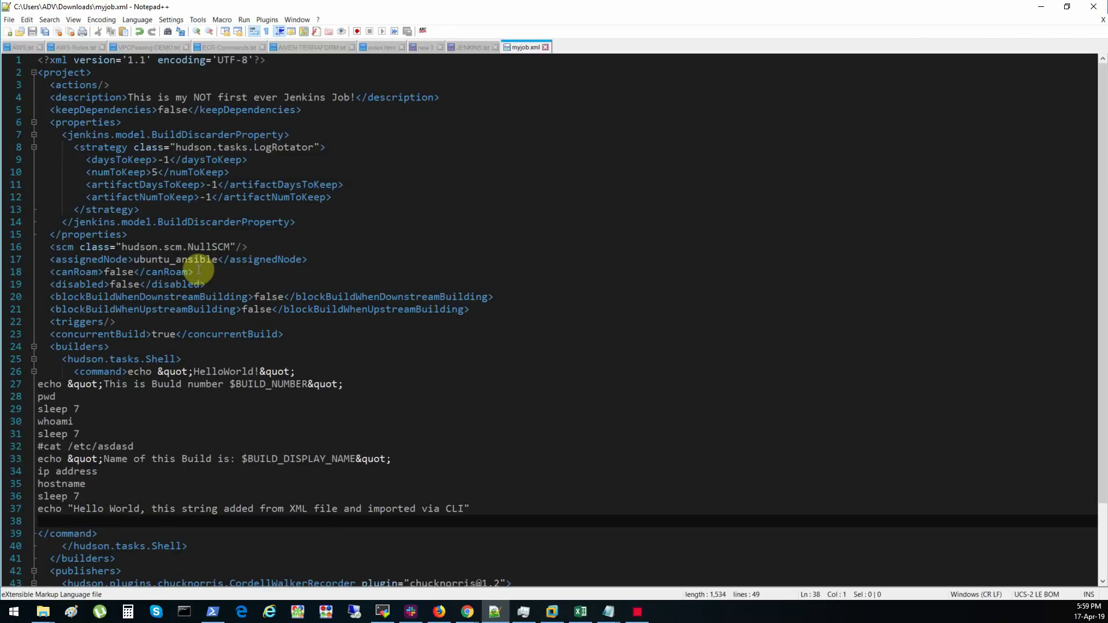
scroll(198, 269, down, 3)
scroll(199, 270, up, 3)
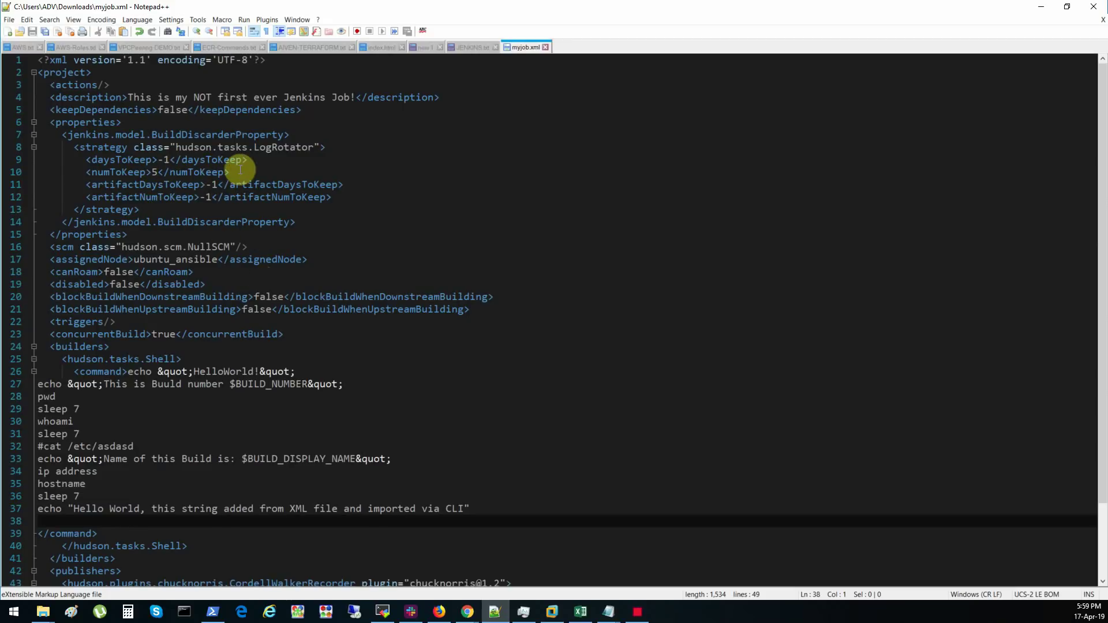
scroll(247, 424, down, 3)
scroll(263, 430, up, 3)
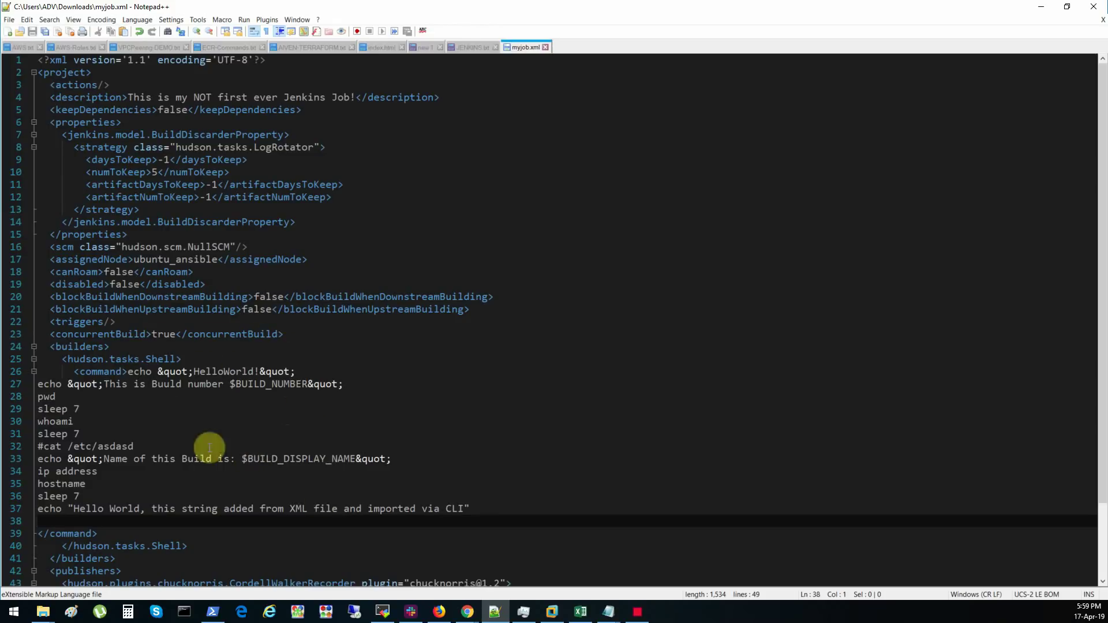
click(1041, 7)
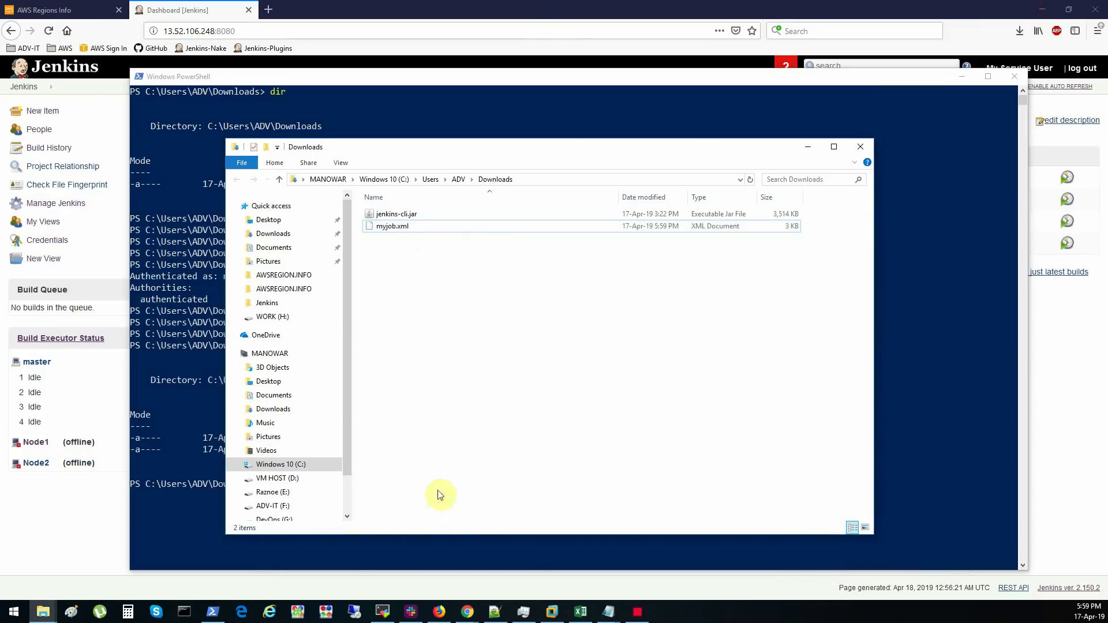
- Rewrite the recalled get-job command as create-job MyJobfromCLI < myjob.xml
click(448, 546)
click(478, 485)
key(Up)
key(Up)
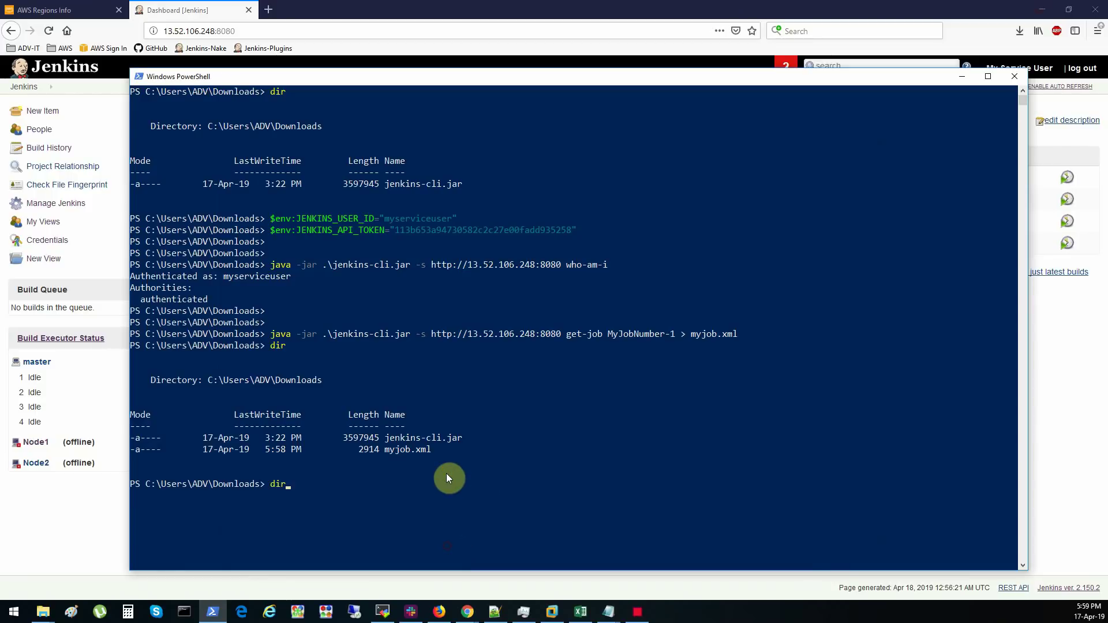
key(Left)
key(Left)
key(Left)
key(Left)
key(Left)
key(Left)
key(Left)
key(Left)
key(Left)
key(Left)
key(Left)
key(Left)
key(Left)
key(Left)
key(Left)
key(Left)
key(Left)
key(Left)
key(Left)
key(Left)
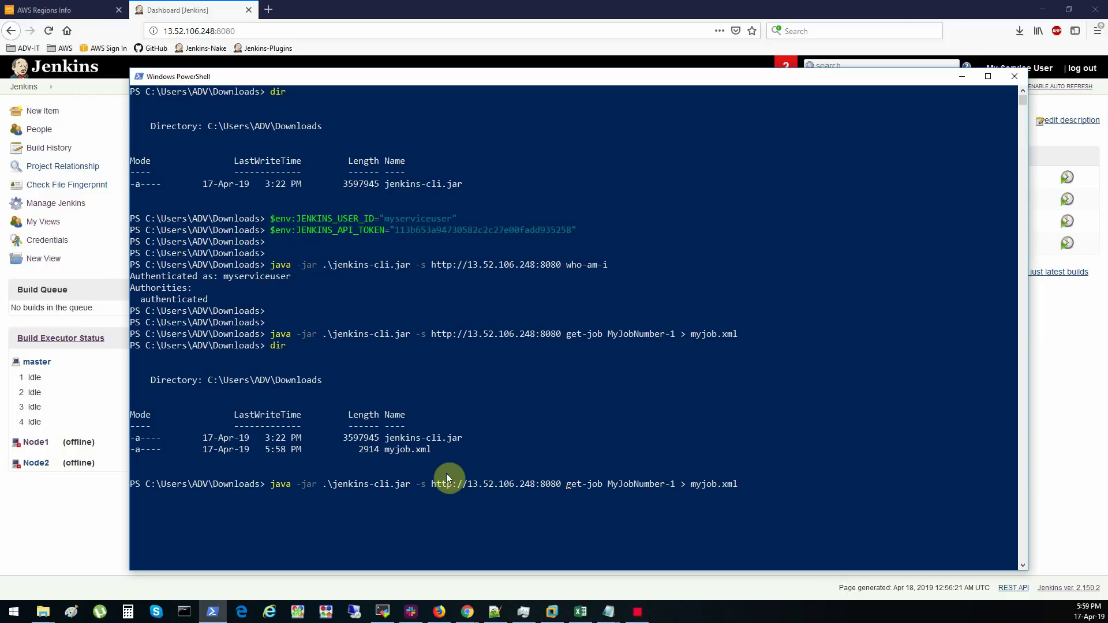
text(creat)
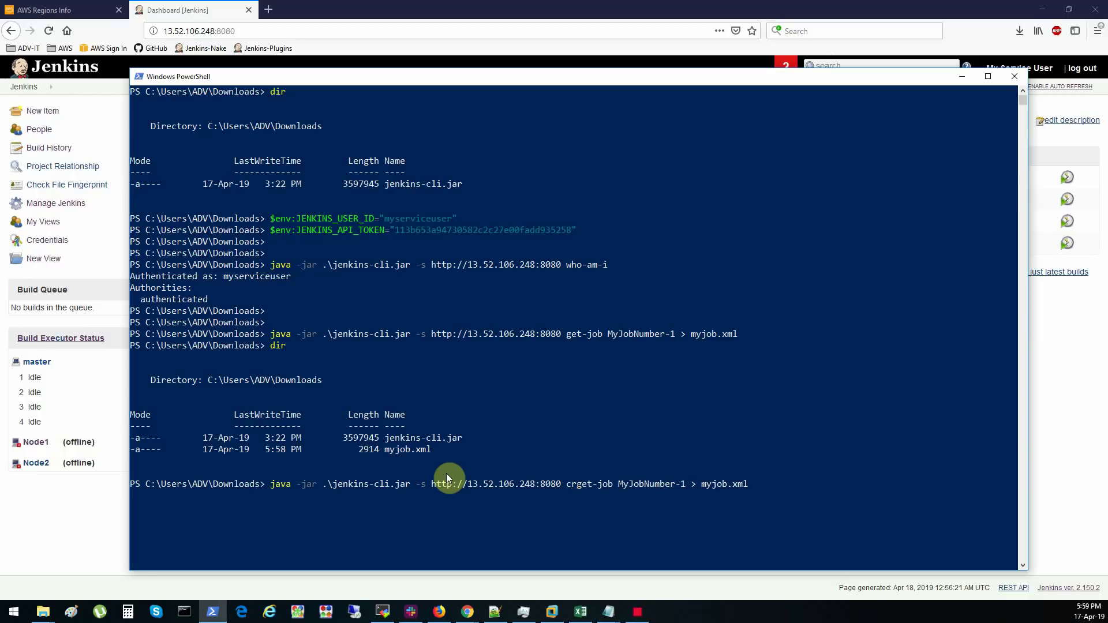
text(e)
key(Delete)
key(Delete)
key(Delete)
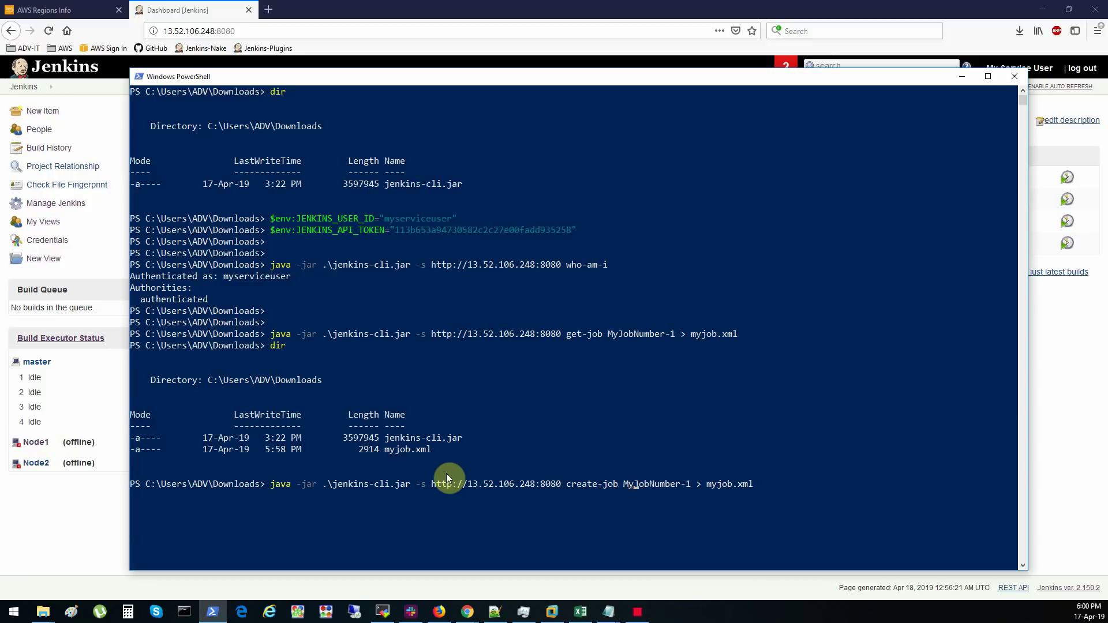
text(fromCLI)
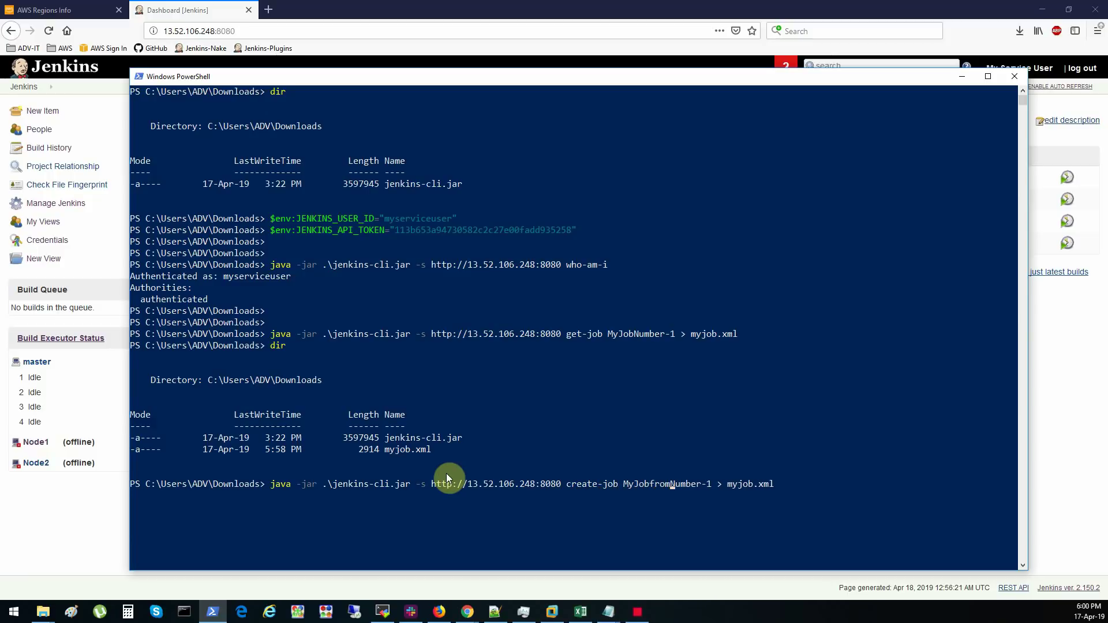
key(Delete)
key(Delete)
key(Delete)
key(Delete)
key(Delete)
key(Delete)
key(Delete)
key(Delete)
key(Delete)
text(<)
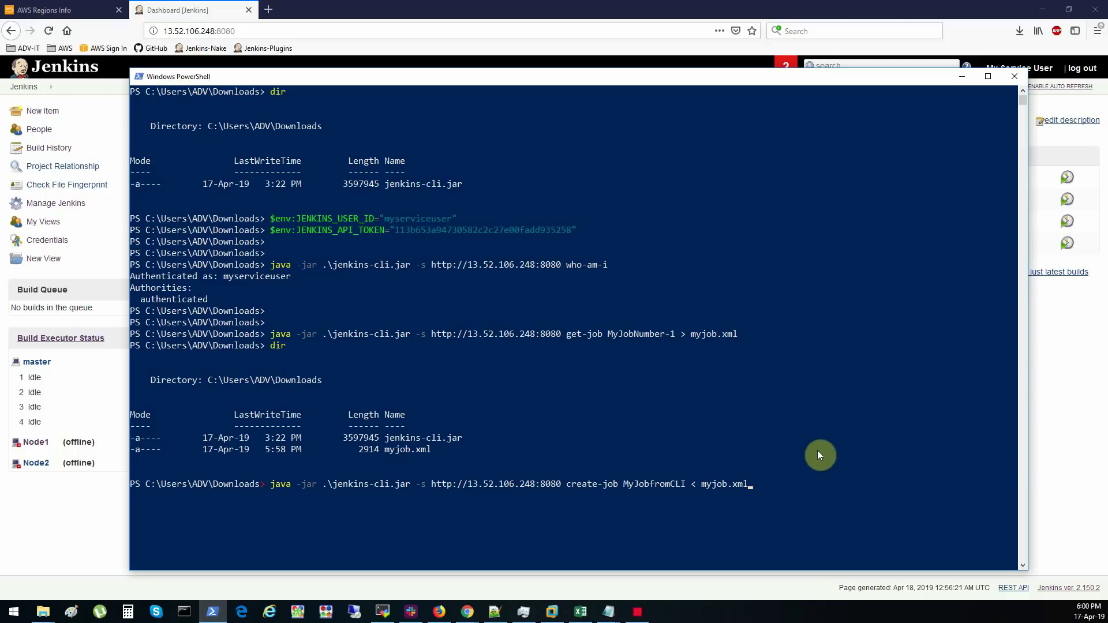
click(833, 485)
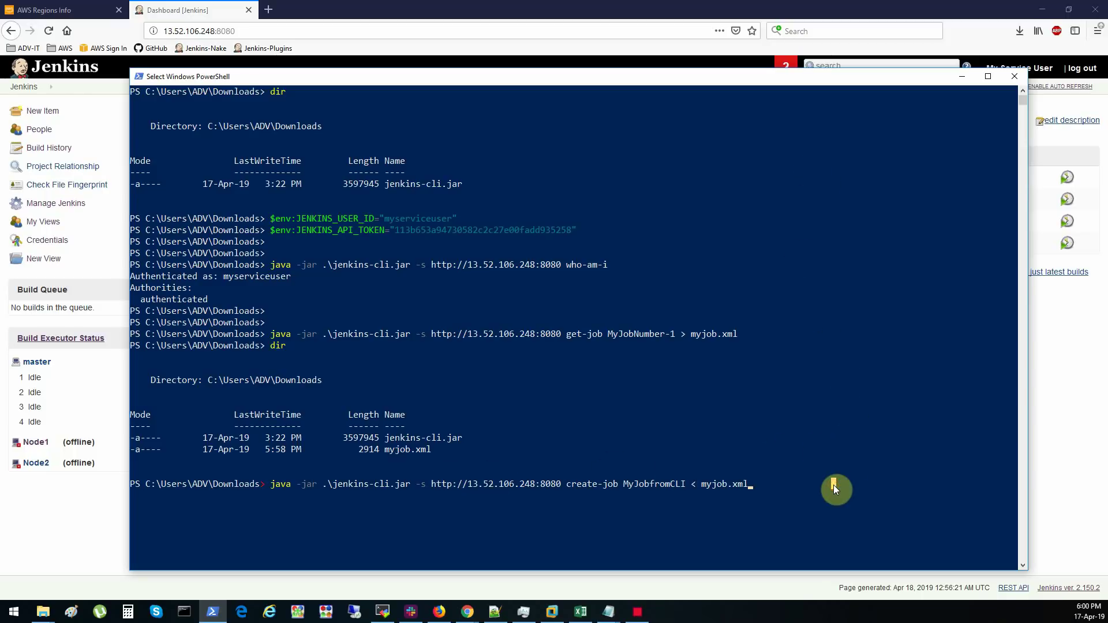
click(807, 488)
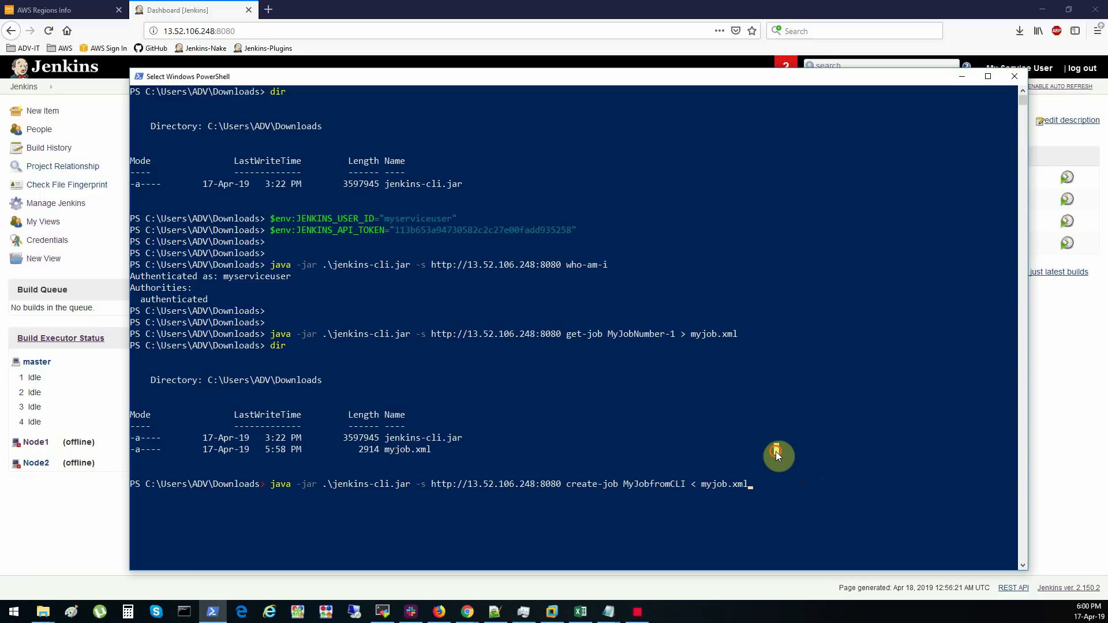
key(Escape)
- Run the create-job command and highlight the '<' reserved-operator error
key(Return)
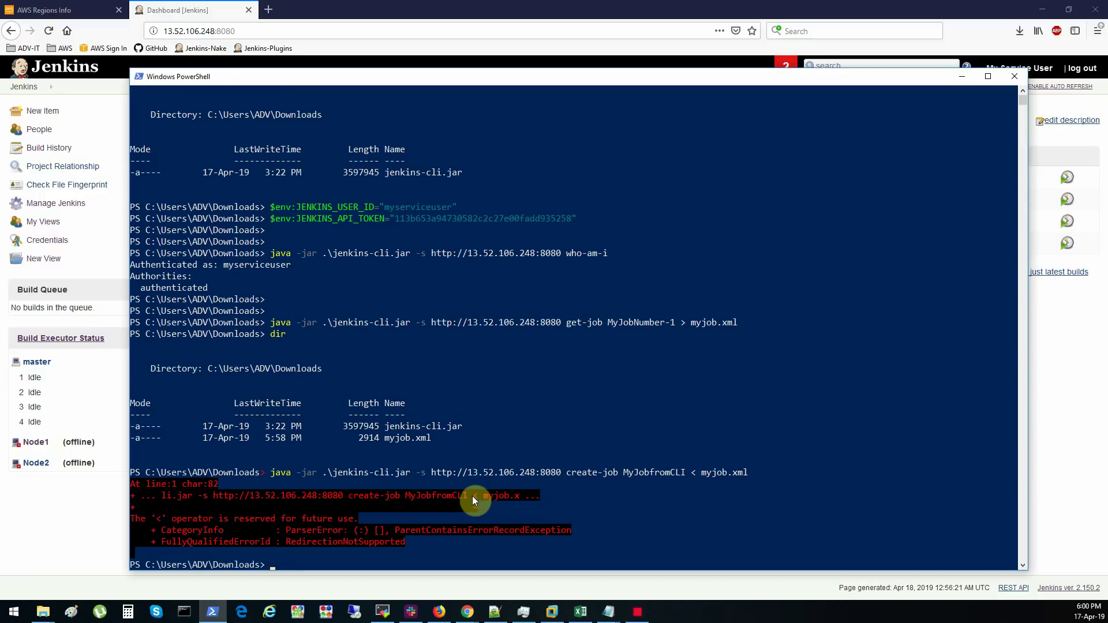
click(474, 497)
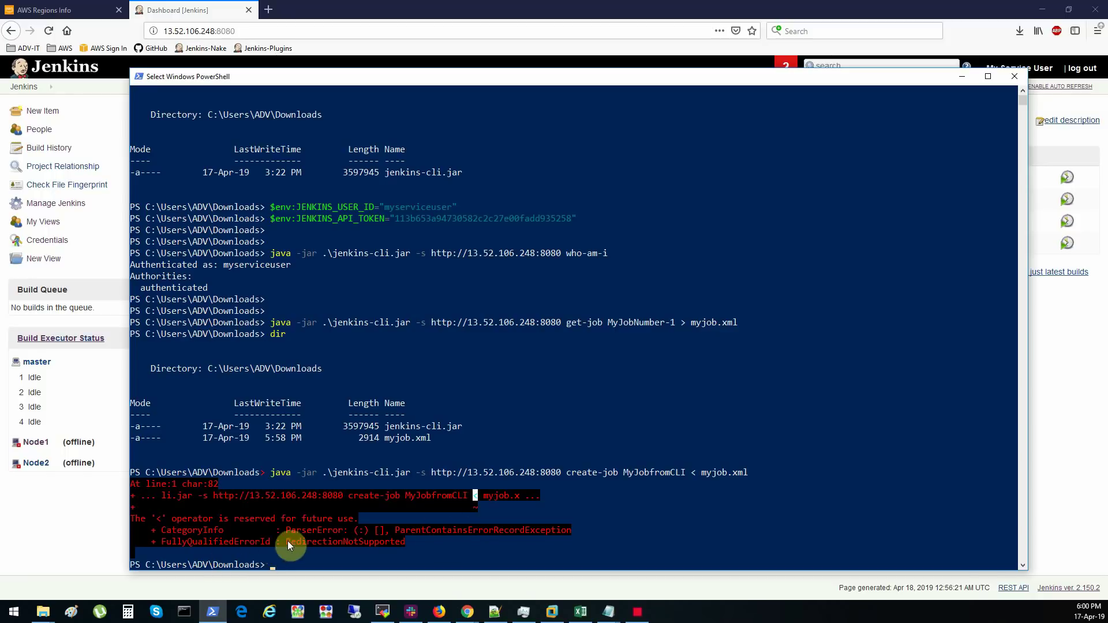
drag(217, 518, 356, 519)
click(356, 518)
- Rerun it as get-content myjob.xml | … create-job MyJobfromCLI to create the job
key(Escape)
key(Return)
key(Return)
key(Return)
key(Return)
key(Return)
key(Up)
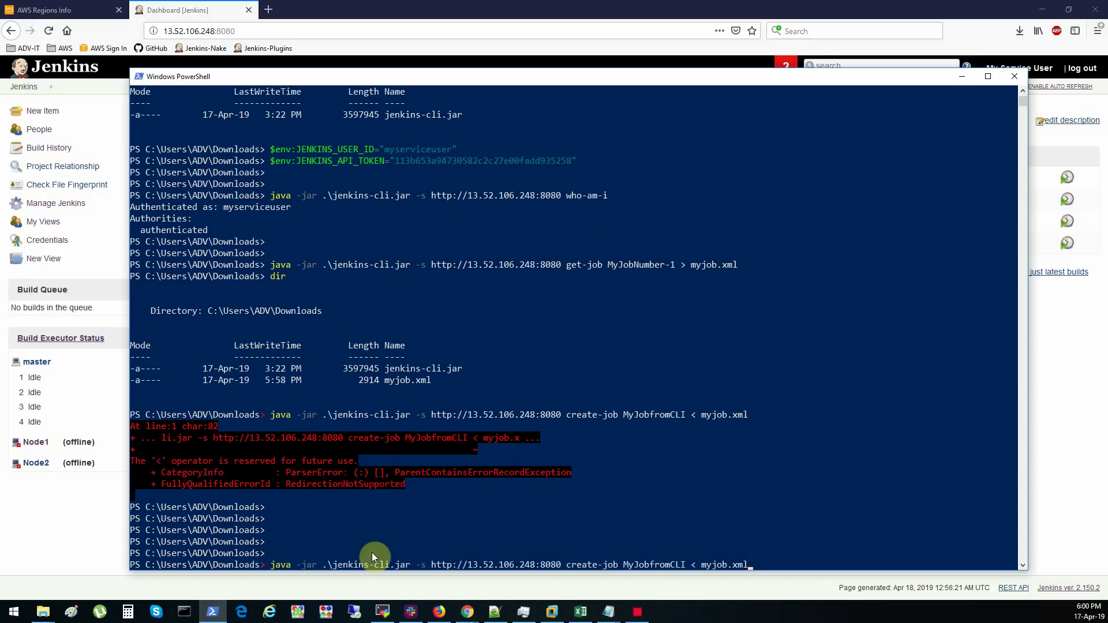
key(Left)
key(Left)
key(Left)
key(Left)
key(Left)
key(Left)
key(Left)
key(Left)
key(Left)
key(BackSpace)
key(BackSpace)
key(BackSpace)
key(Delete)
key(Delete)
key(Delete)
key(Delete)
key(Delete)
key(Delete)
key(Delete)
key(Delete)
key(Delete)
text(get)
text(-conten)
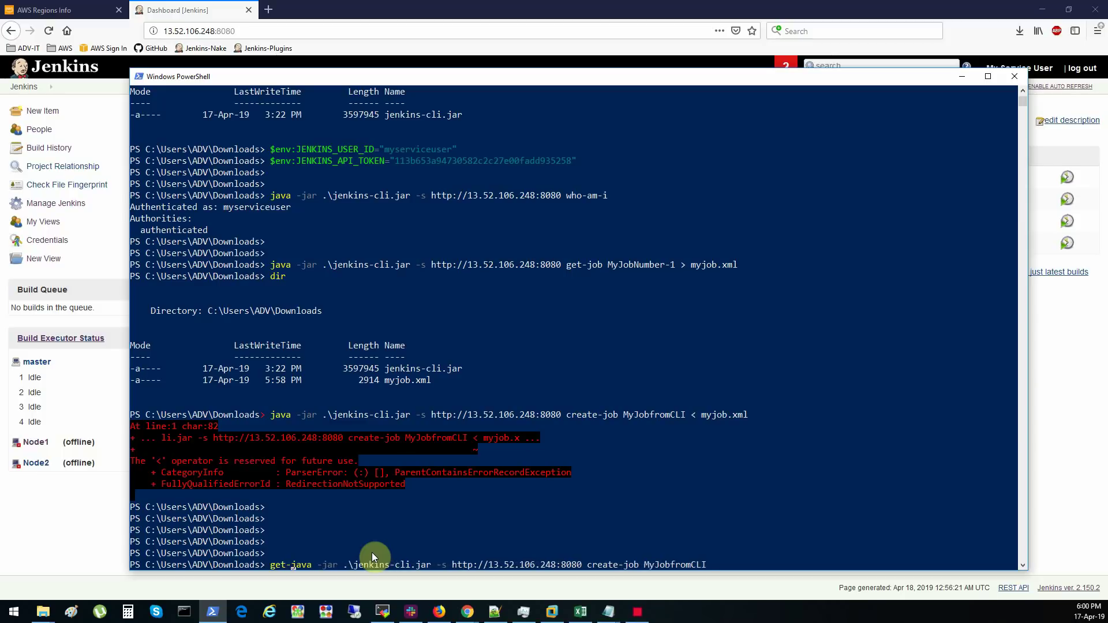
text(t )
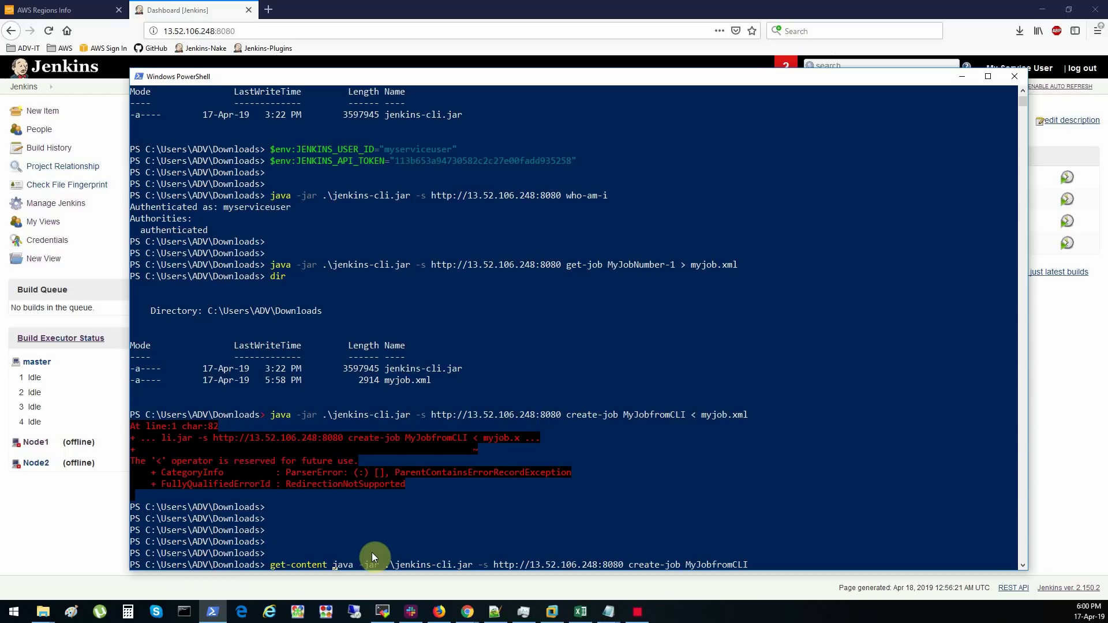
text(myjob)
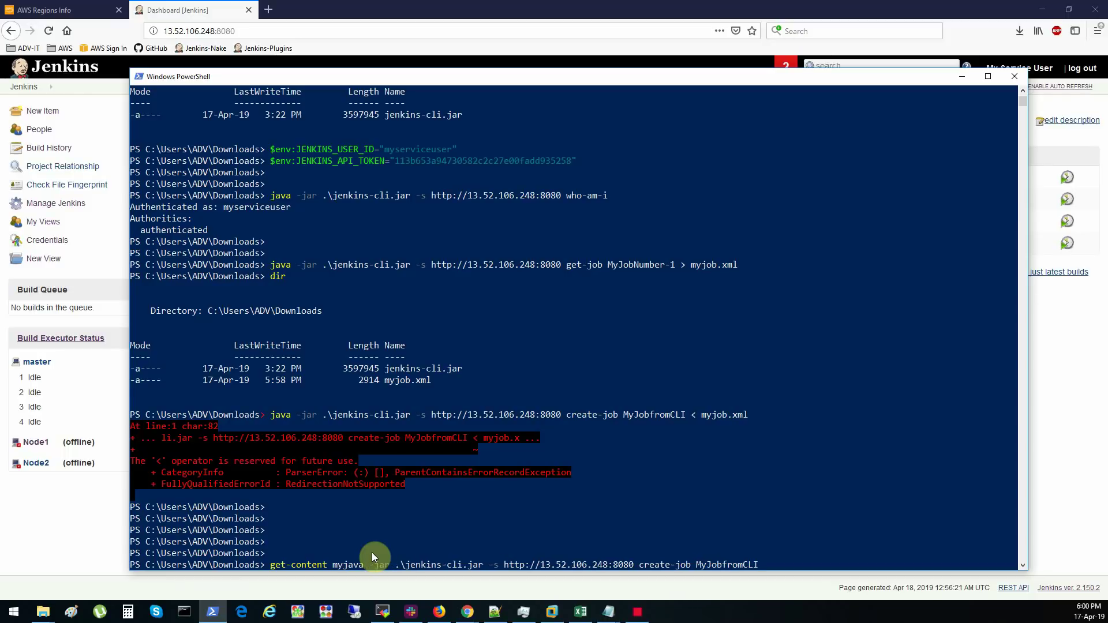
text(.xml )
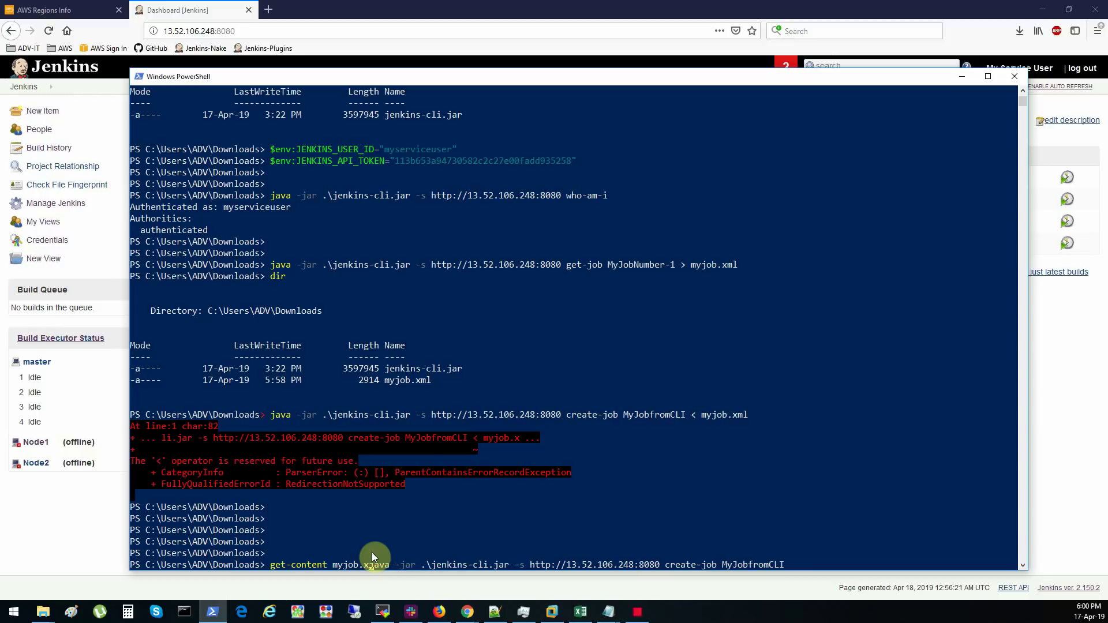
text(|)
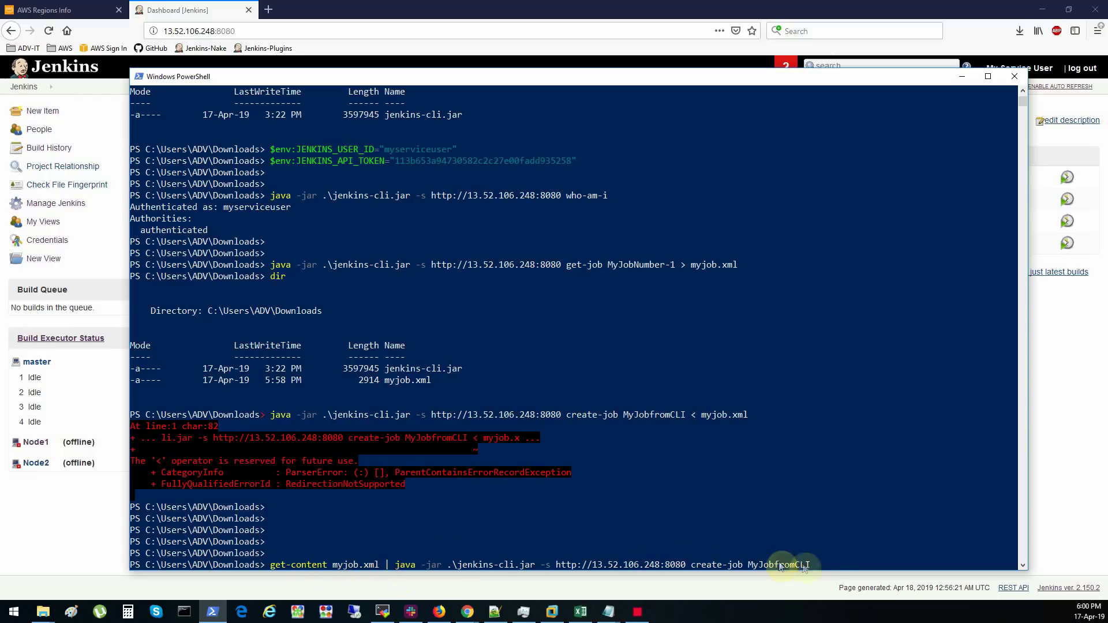
click(749, 531)
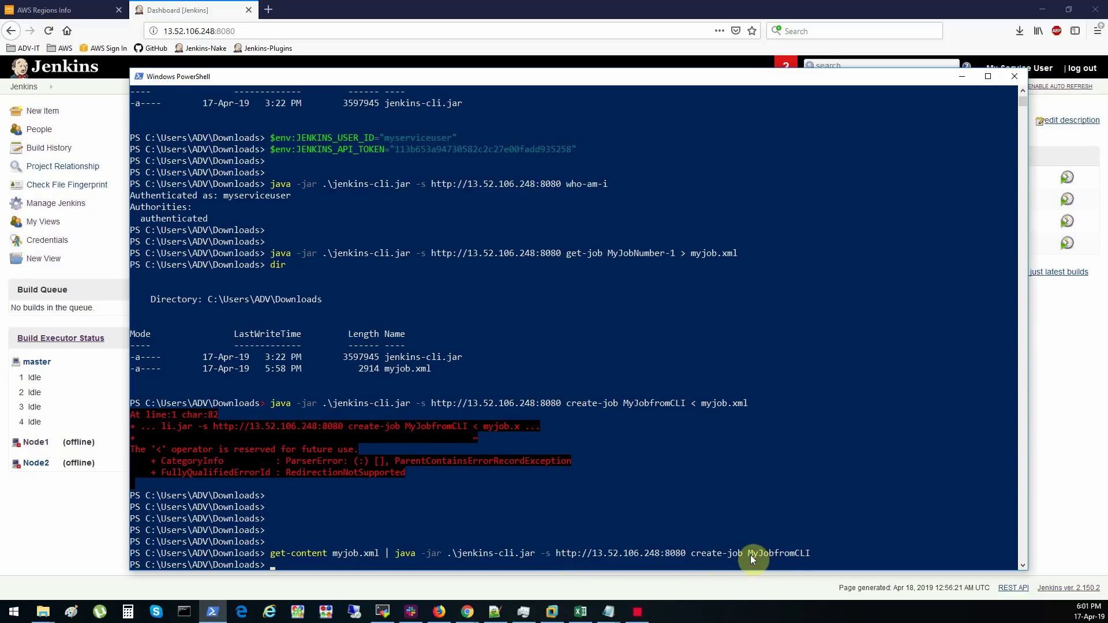
drag(750, 555, 809, 554)
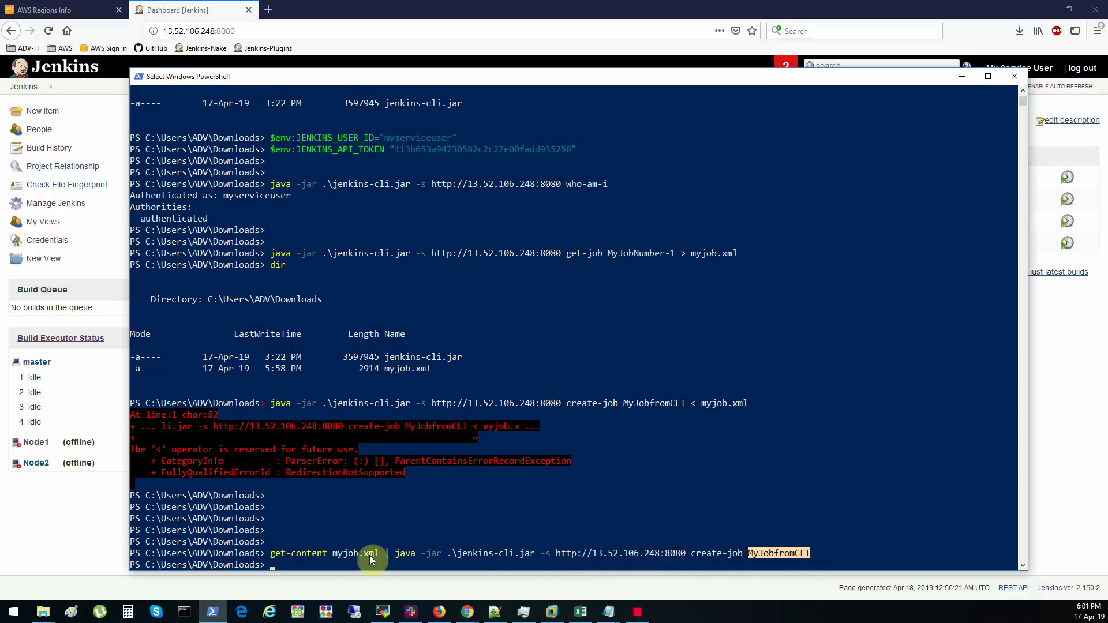
drag(378, 554, 333, 555)
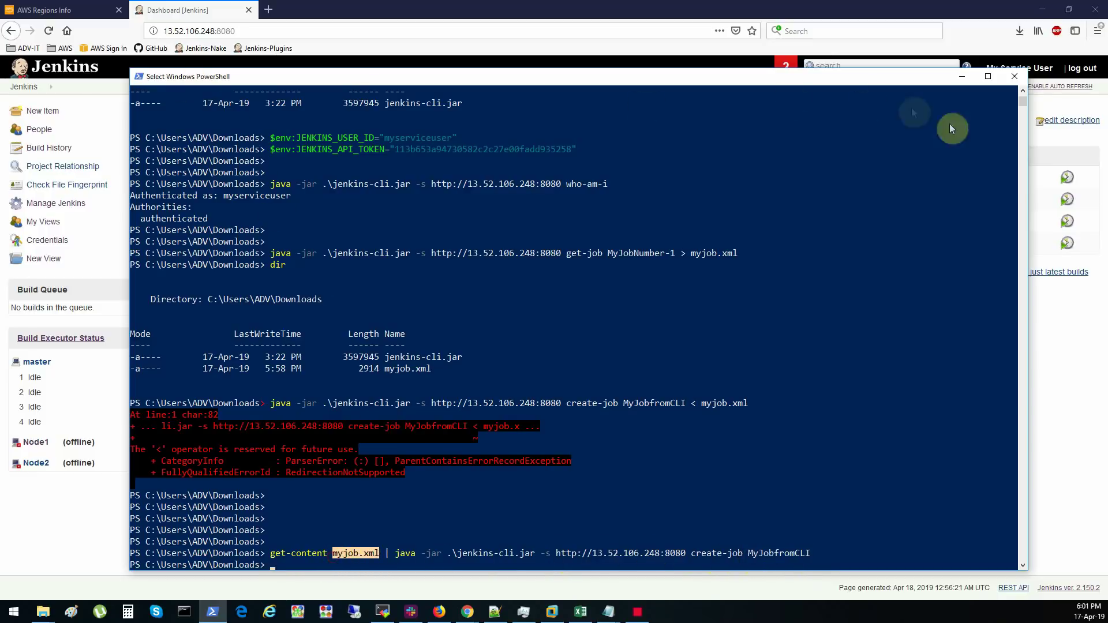
click(1069, 421)
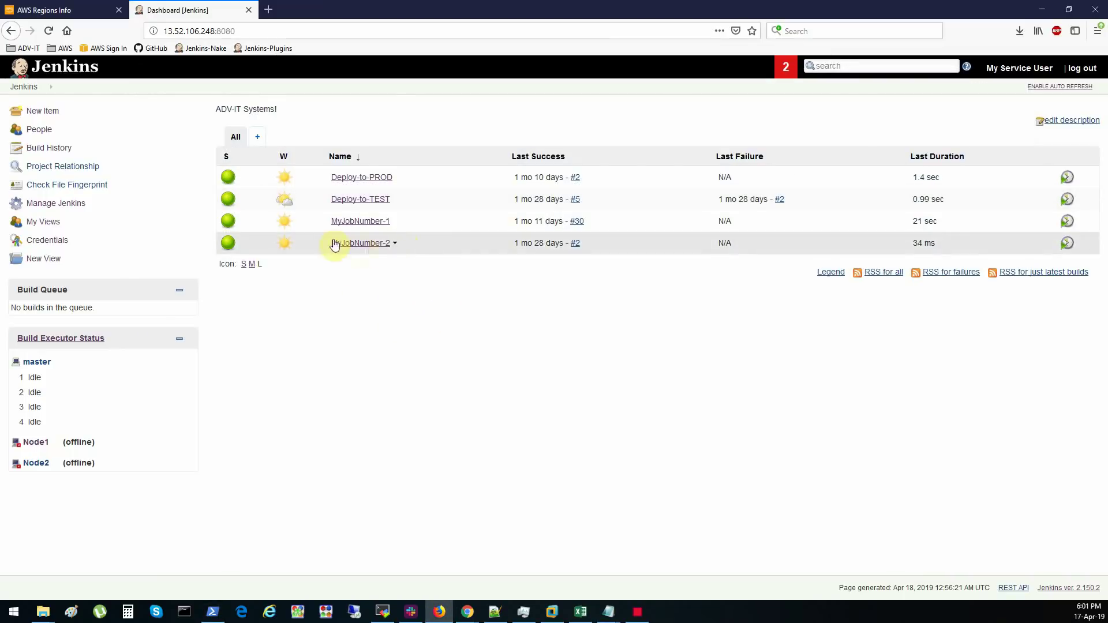
- Reload the dashboard and review MyJobfromCLI's configuration, including the imported Hello World echo line
click(50, 32)
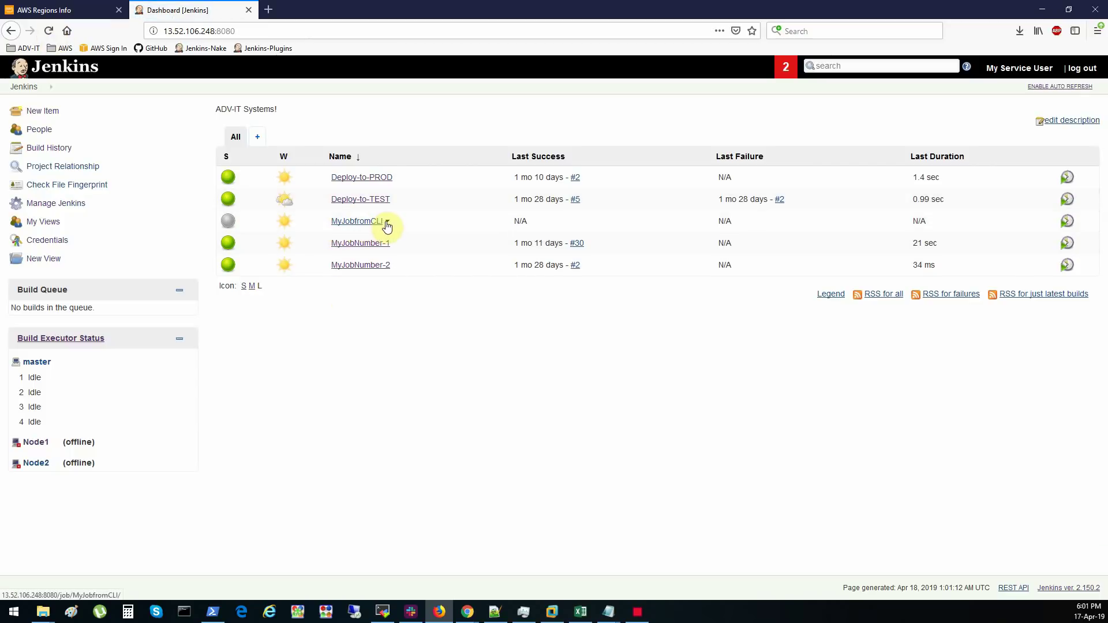
click(387, 221)
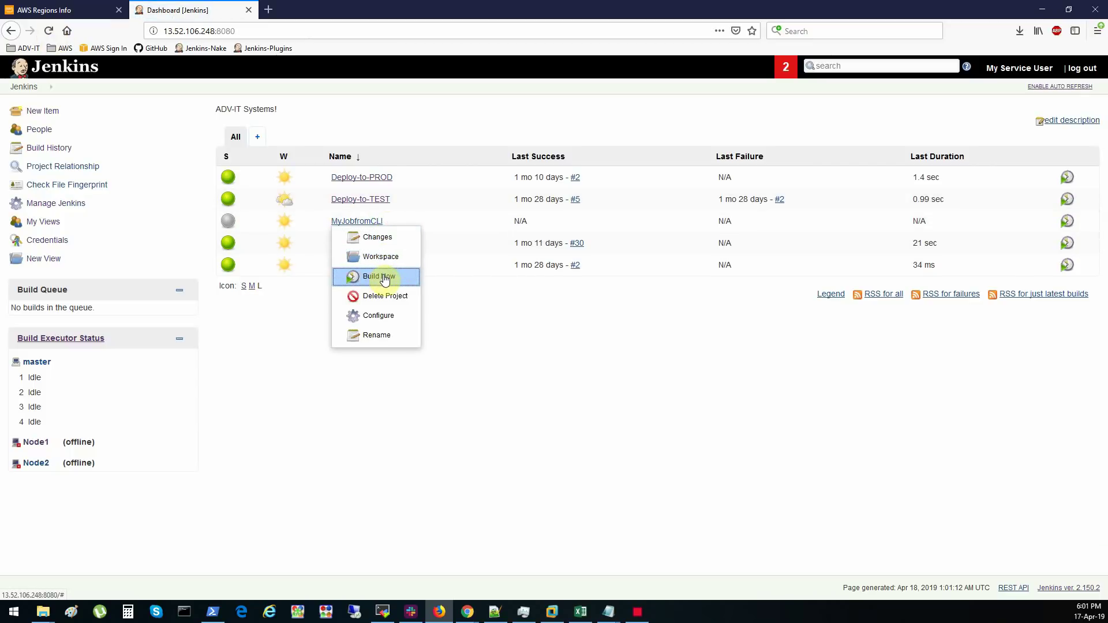
click(380, 317)
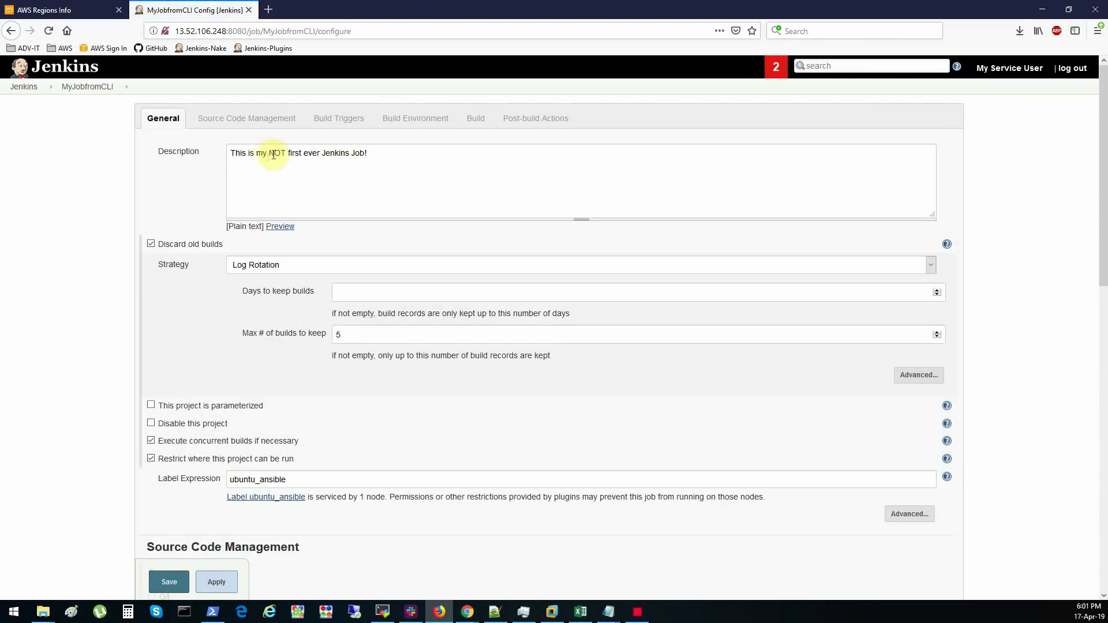
drag(263, 155, 327, 159)
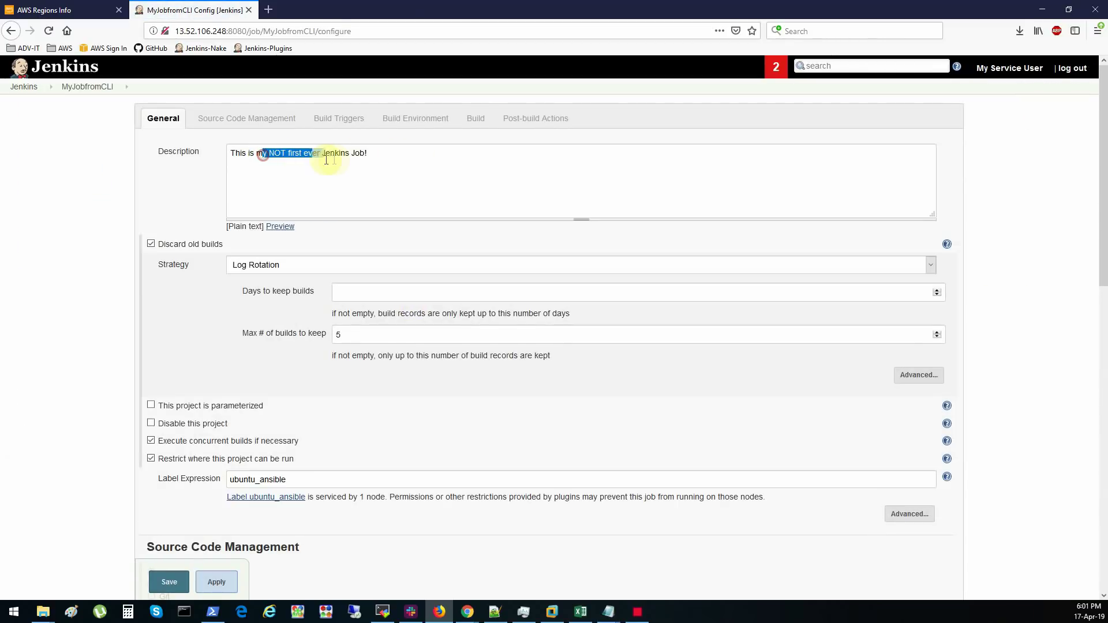
click(334, 160)
scroll(388, 181, down, 10)
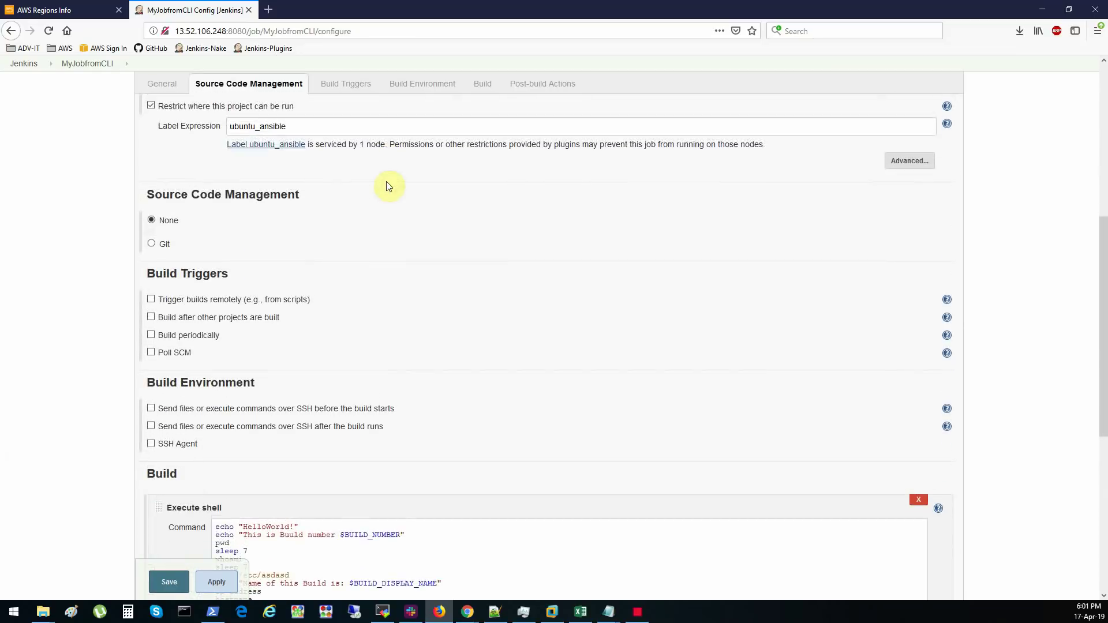
drag(574, 384, 209, 386)
click(381, 400)
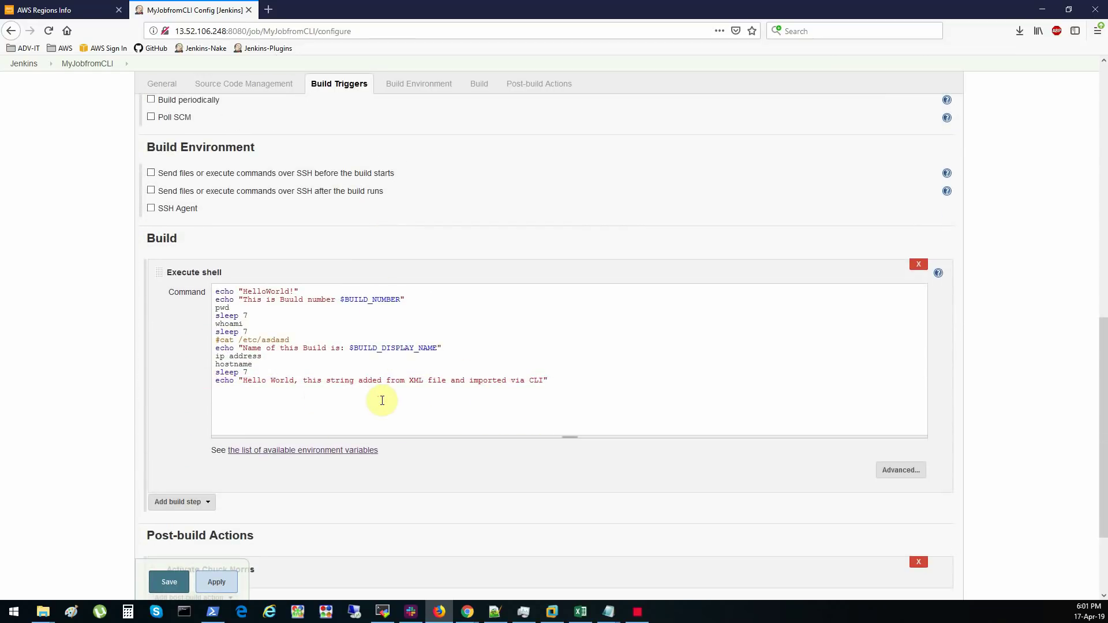
scroll(382, 400, up, 10)
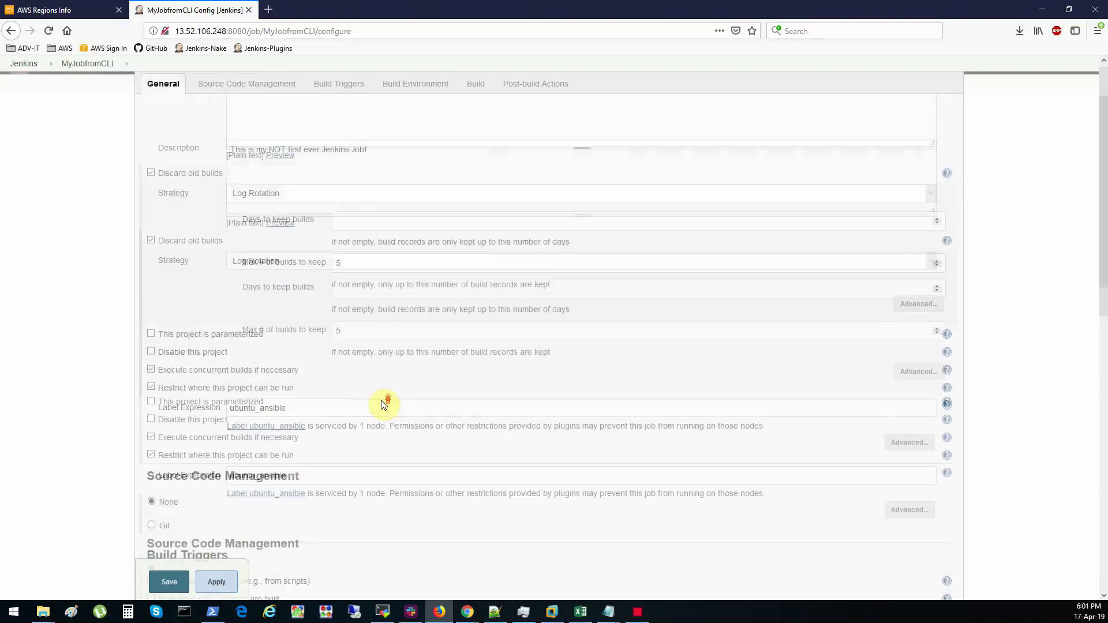
- Back on the dashboard, schedule a build of MyJobfromCLI
click(25, 88)
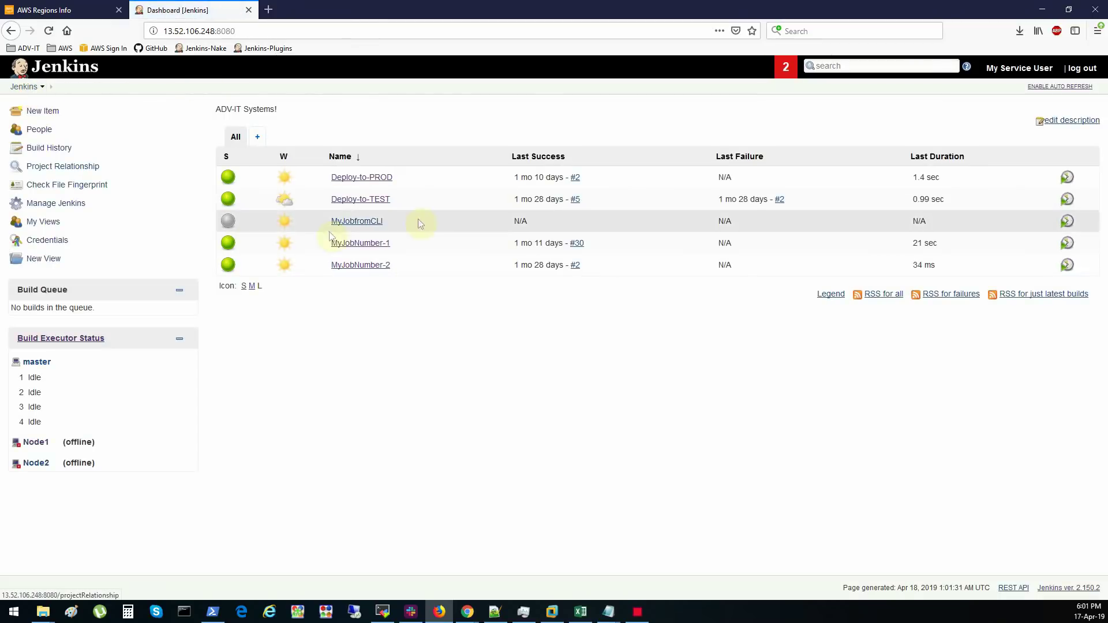
click(1068, 222)
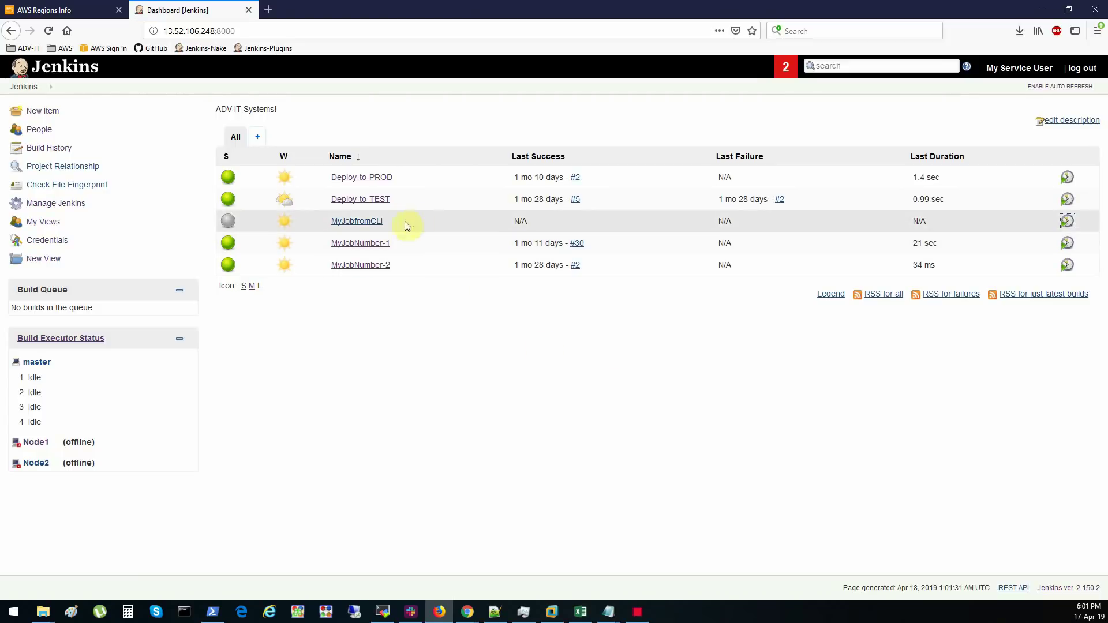
click(388, 221)
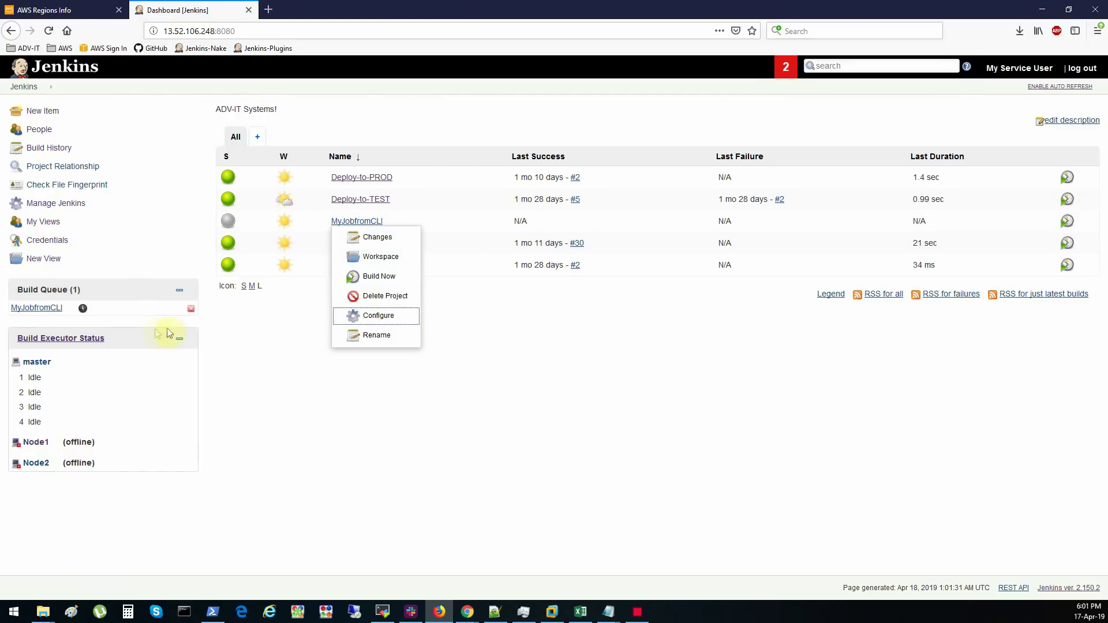
- Check the queued build and MyJobfromCLI's ubuntu_ansible label restriction
click(255, 357)
click(70, 312)
click(264, 362)
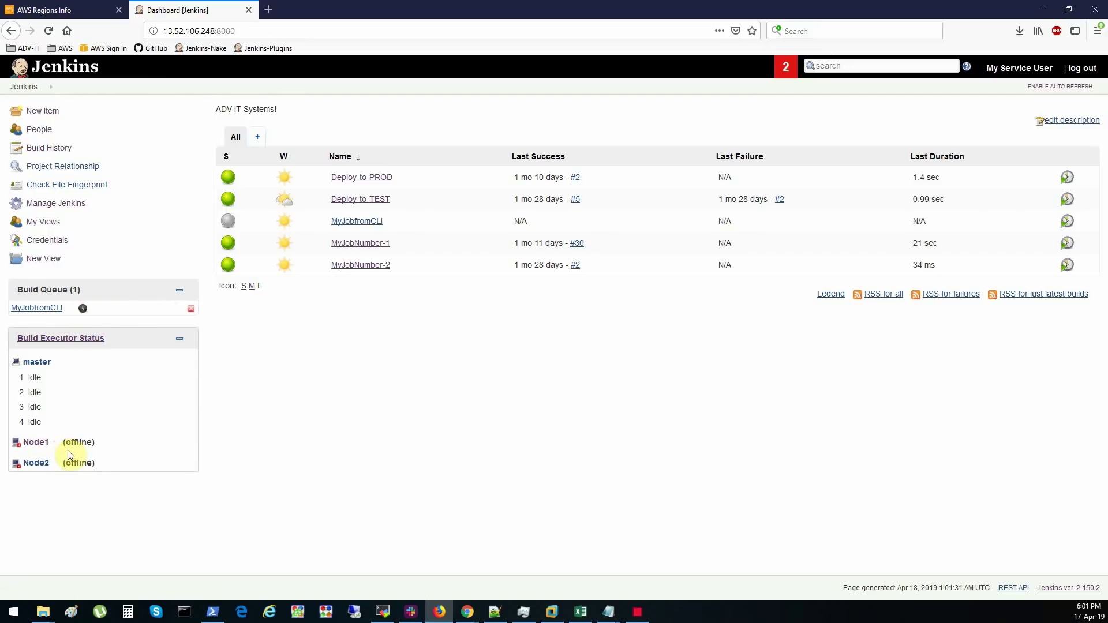
click(390, 224)
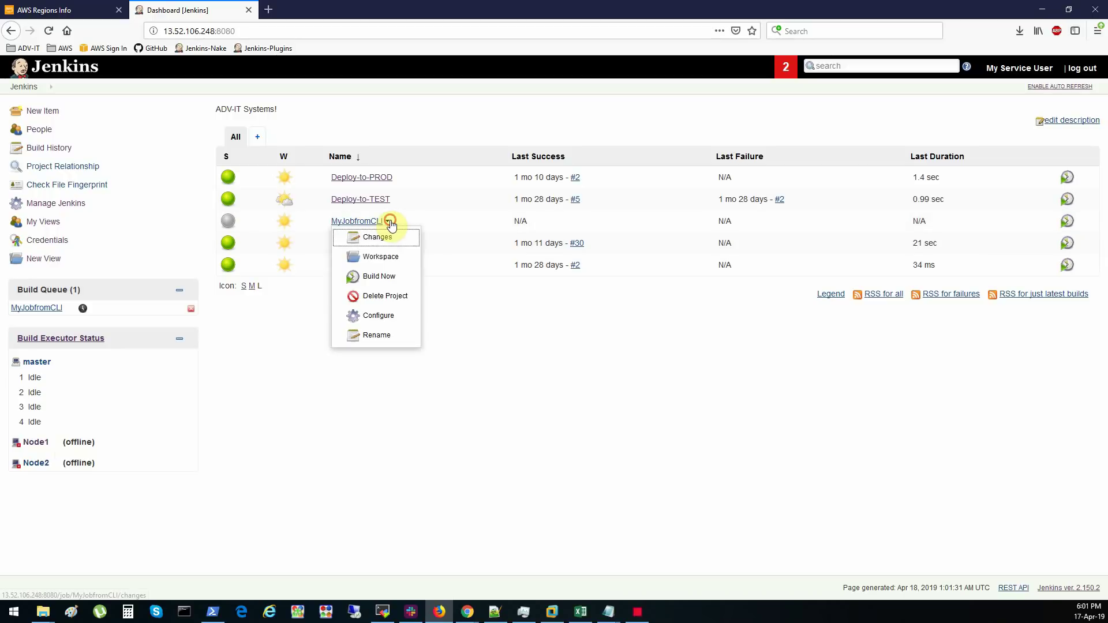
click(392, 312)
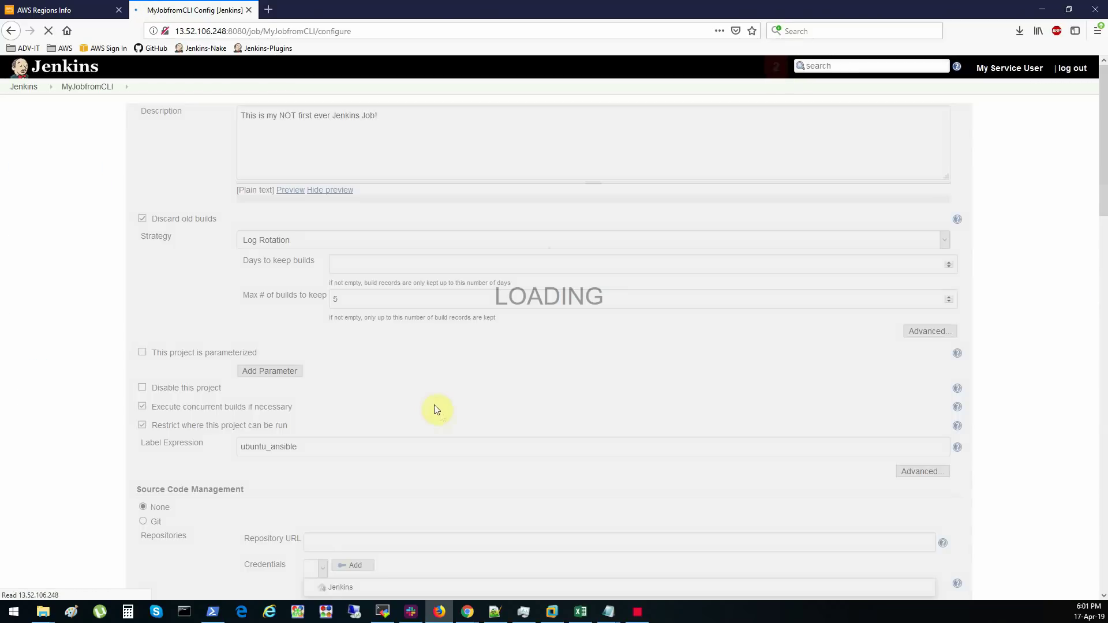
drag(232, 480, 294, 479)
click(24, 87)
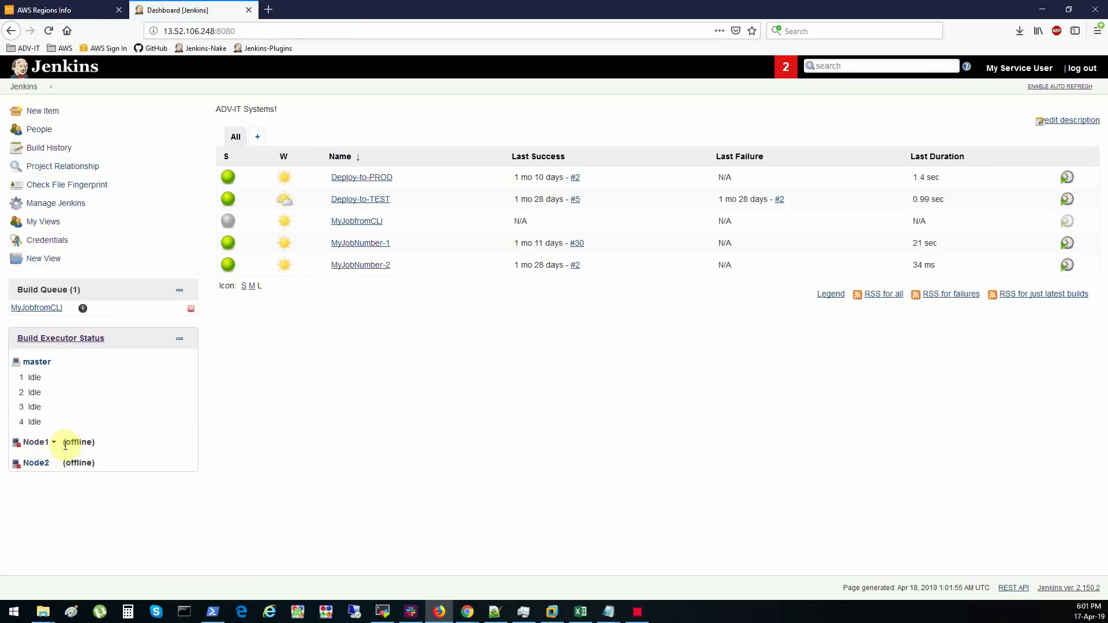
- Uncheck 'Restrict where this project can be run' and save MyJobfromCLI's configuration
click(387, 221)
click(381, 314)
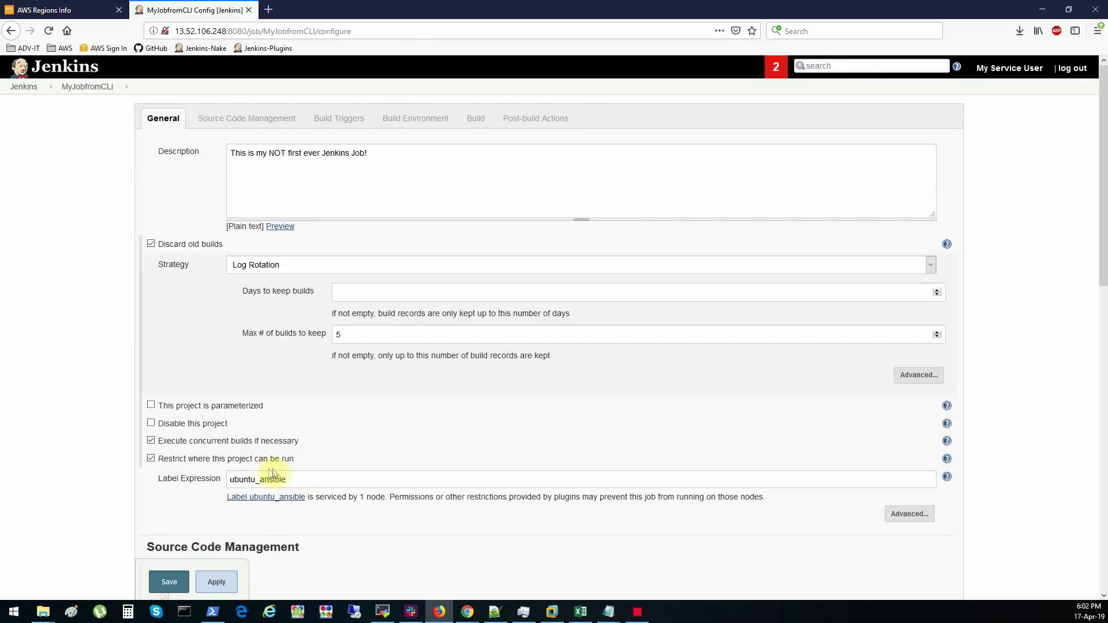
click(259, 458)
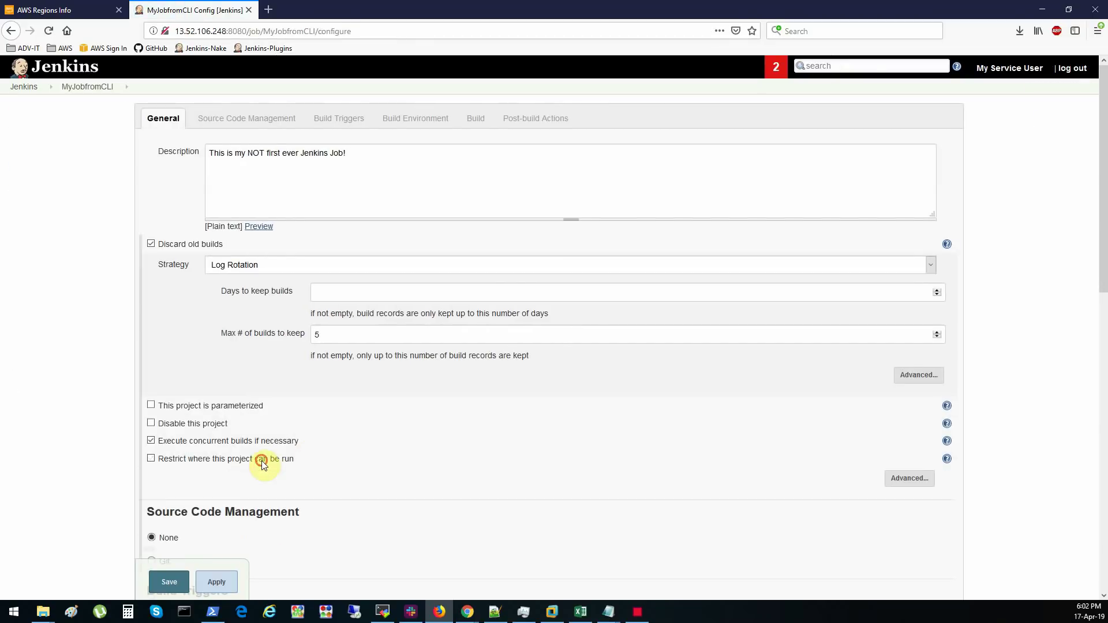
click(169, 581)
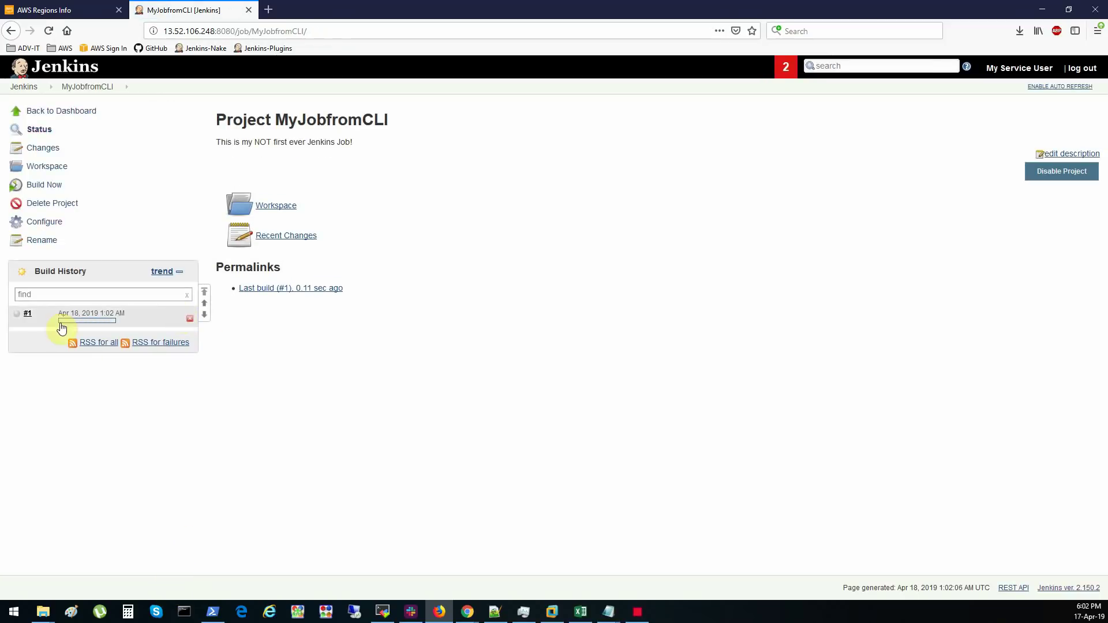
- Check build #1's console log for the XML-added Hello World echo and SUCCESS, then return to the dashboard
click(22, 86)
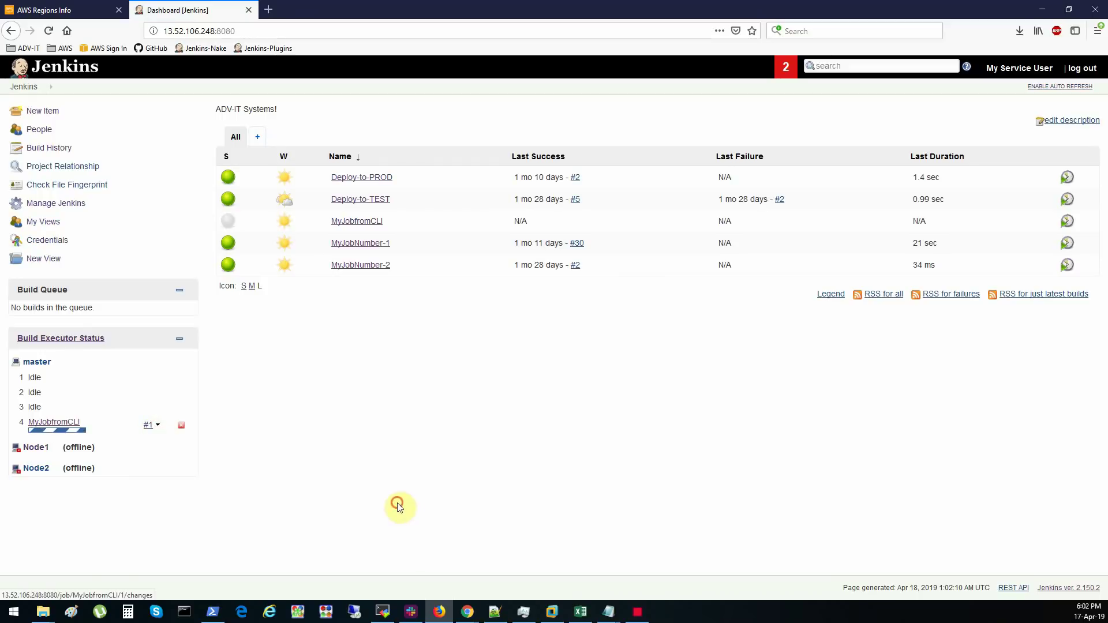
click(157, 426)
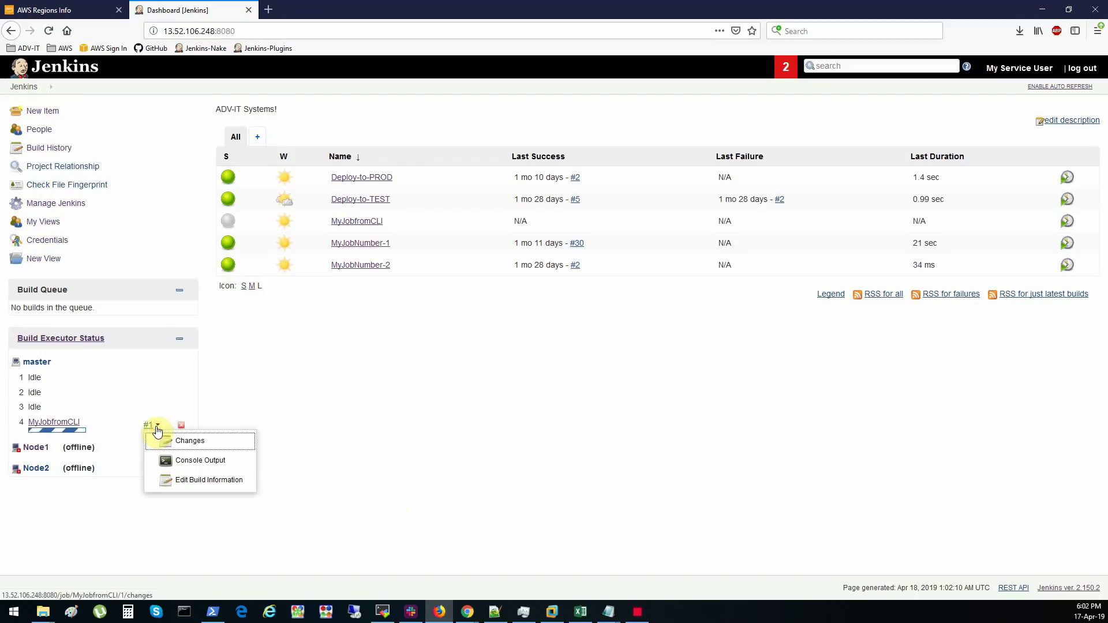
click(180, 460)
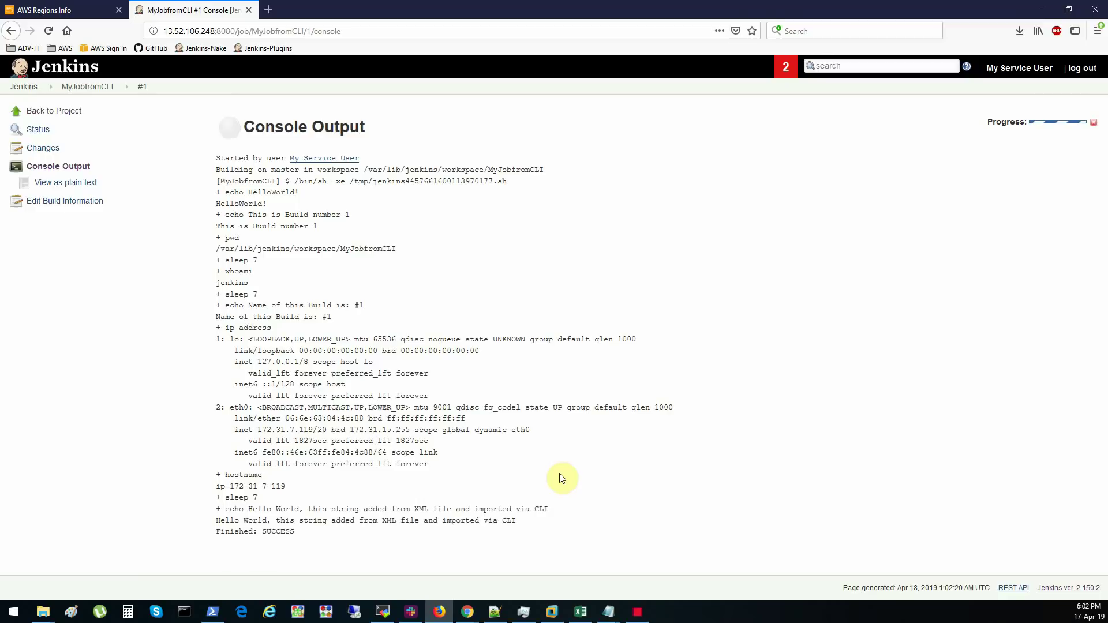
drag(264, 524, 512, 531)
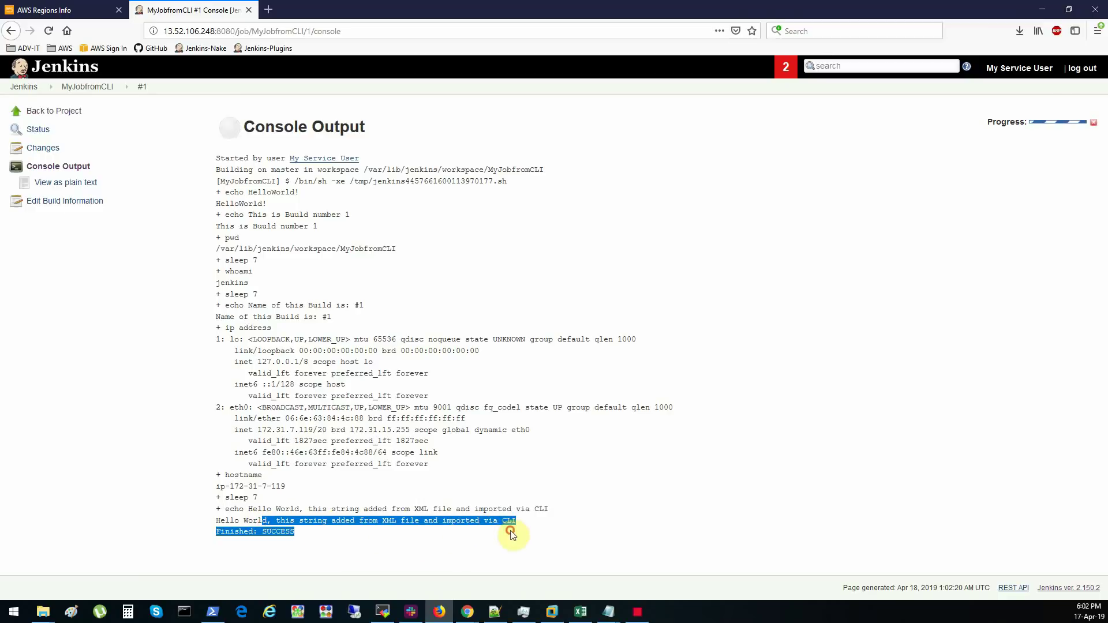
click(516, 528)
click(23, 87)
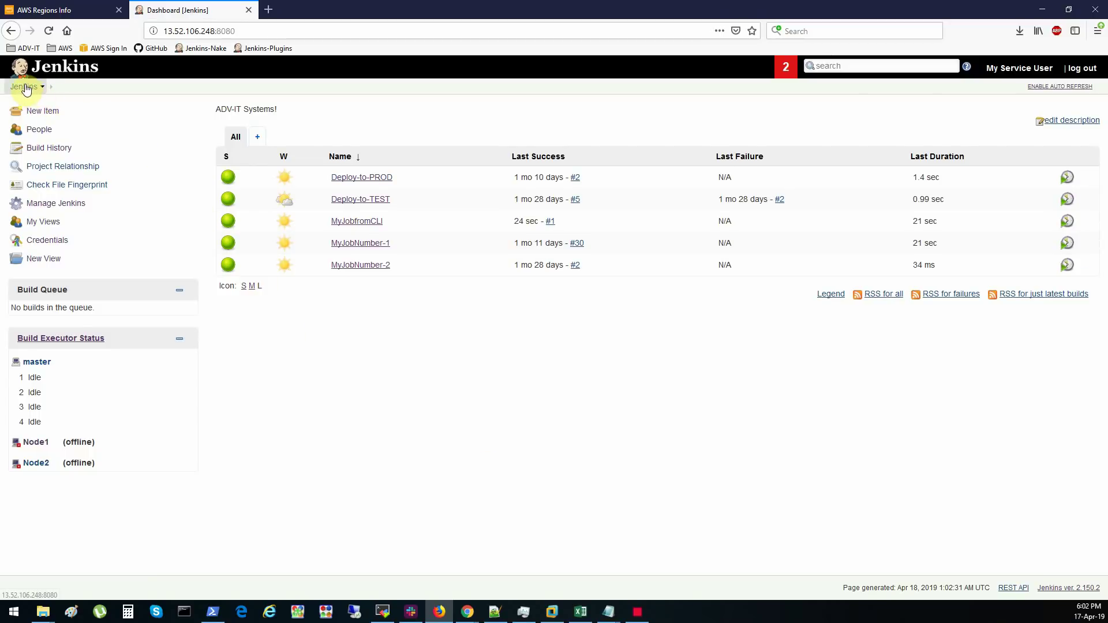
- Open the Jenkins CLI page from Manage Jenkins
click(56, 203)
scroll(271, 303, down, 10)
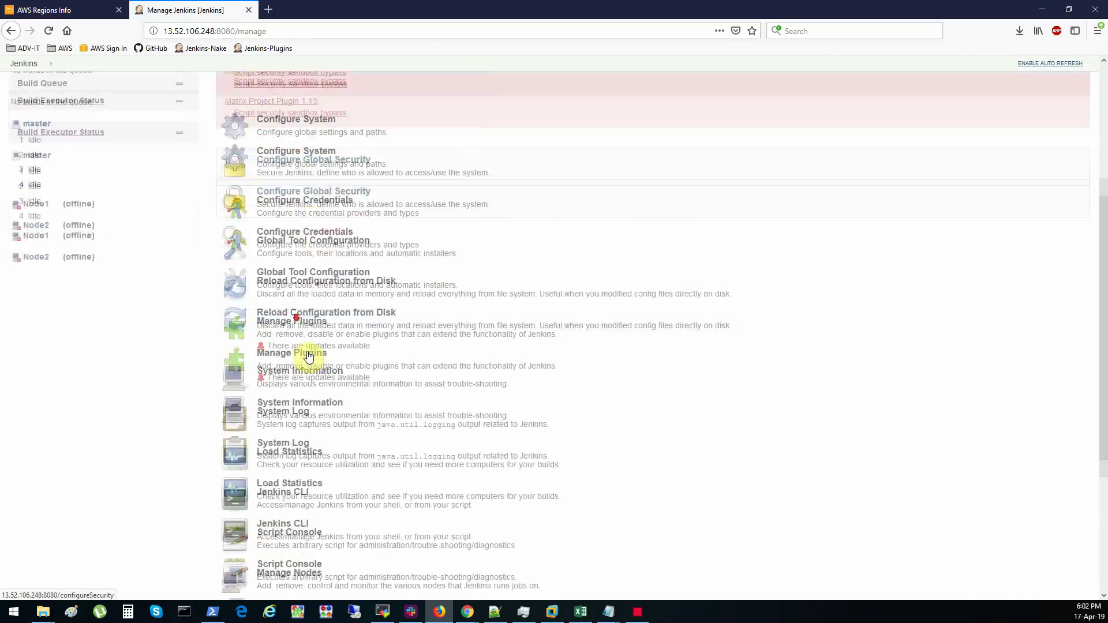
click(291, 326)
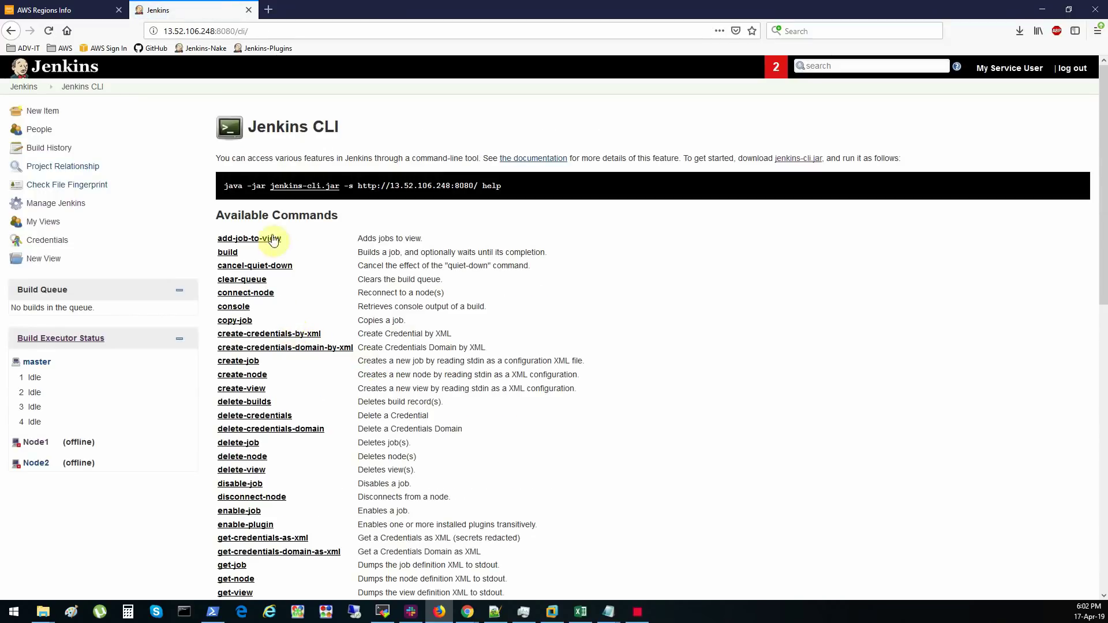
- Scroll through the Available Commands list, noting the logout and mail entries, then switch to PowerShell
scroll(237, 571, down, 3)
scroll(246, 548, down, 3)
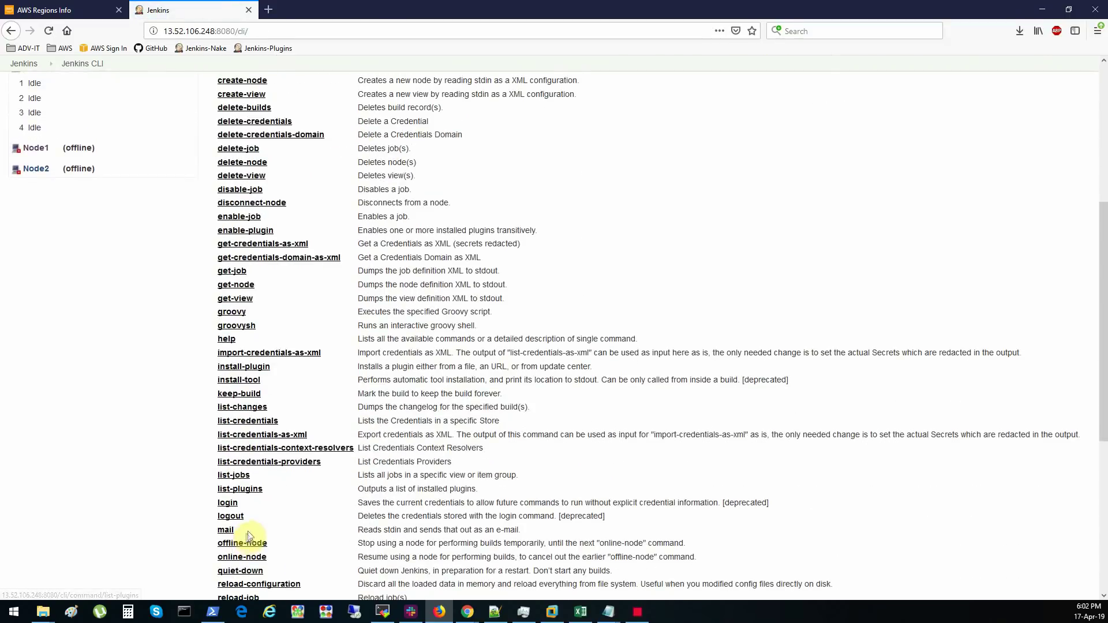
scroll(285, 491, down, 2)
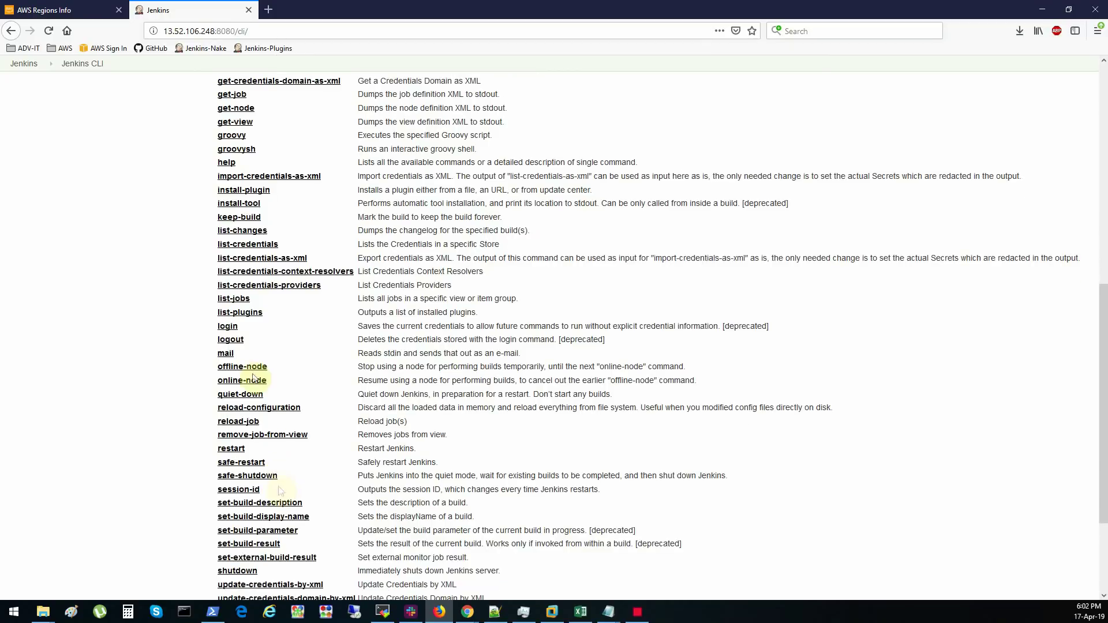
scroll(234, 437, down, 2)
drag(369, 220, 540, 193)
click(550, 219)
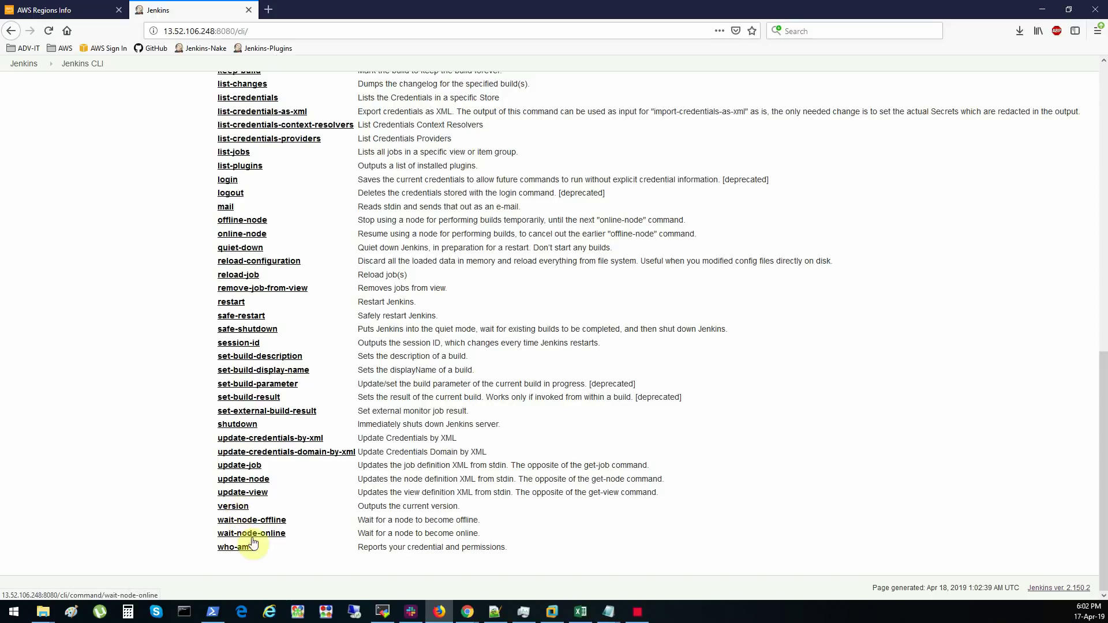
click(213, 612)
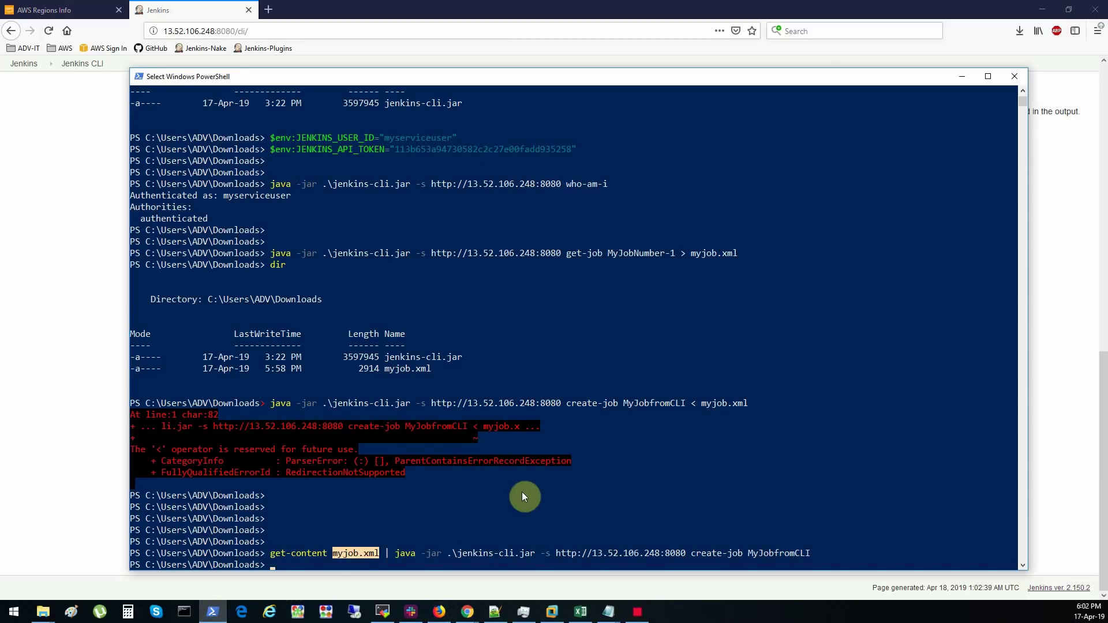
- Rerun the earlier jenkins-cli java command with 'version', getting 2.150.2, then return to Firefox
key(Return)
key(Return)
key(Up)
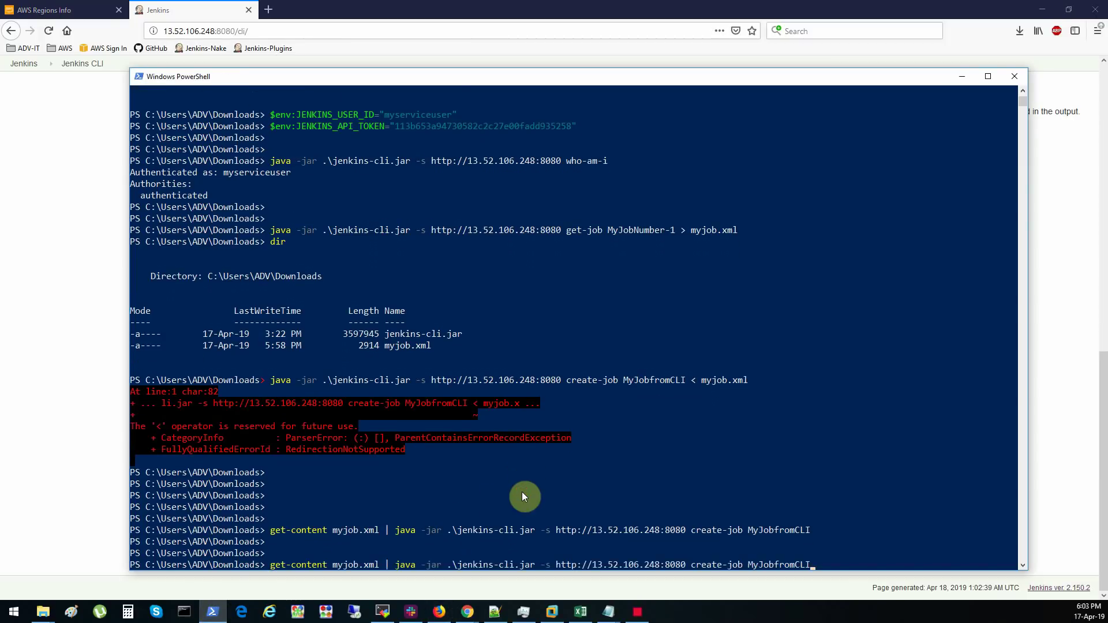
key(Up)
key(BackSpace)
key(BackSpace)
key(BackSpace)
key(BackSpace)
key(BackSpace)
key(BackSpace)
key(BackSpace)
key(BackSpace)
key(BackSpace)
key(BackSpace)
key(BackSpace)
key(BackSpace)
key(BackSpace)
key(BackSpace)
key(BackSpace)
key(BackSpace)
key(BackSpace)
key(BackSpace)
key(BackSpace)
key(BackSpace)
text(version)
key(Return)
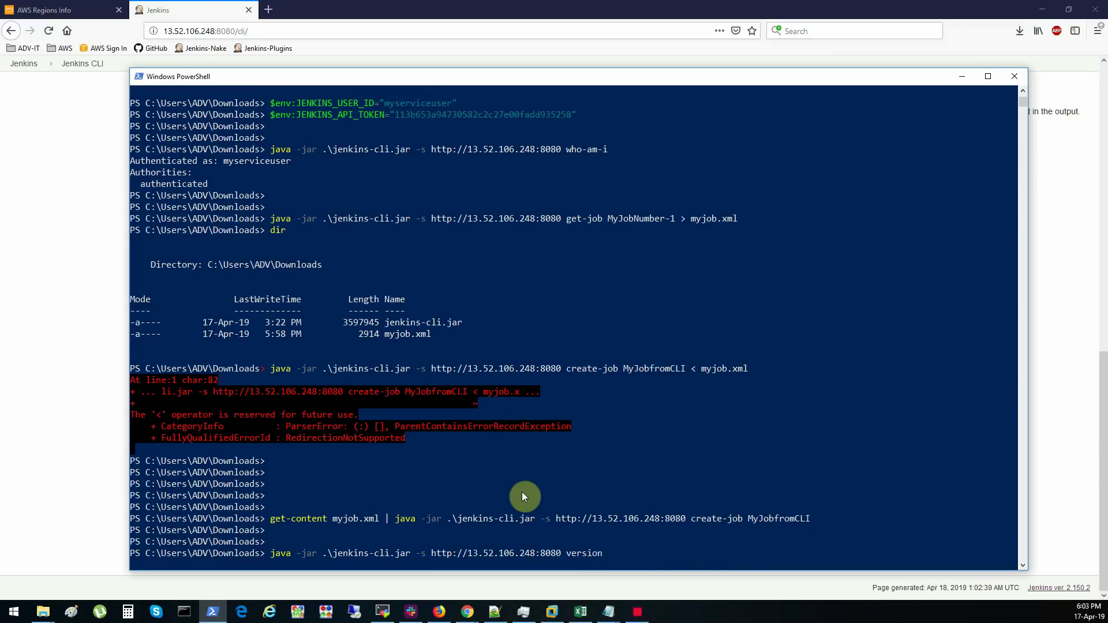
key(Return)
key(Return)
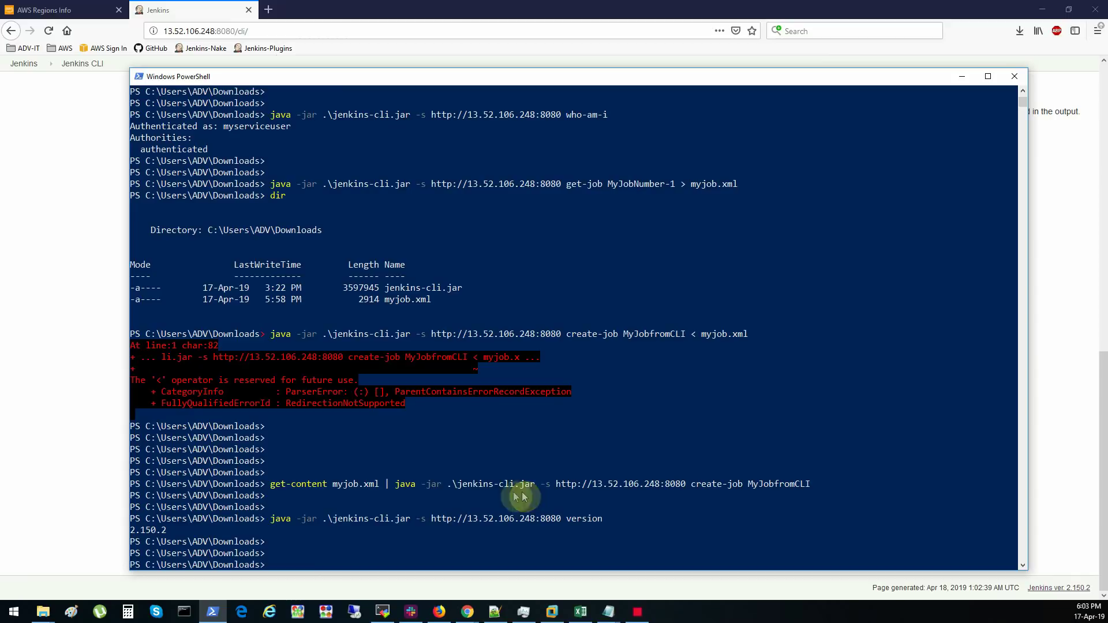
click(84, 324)
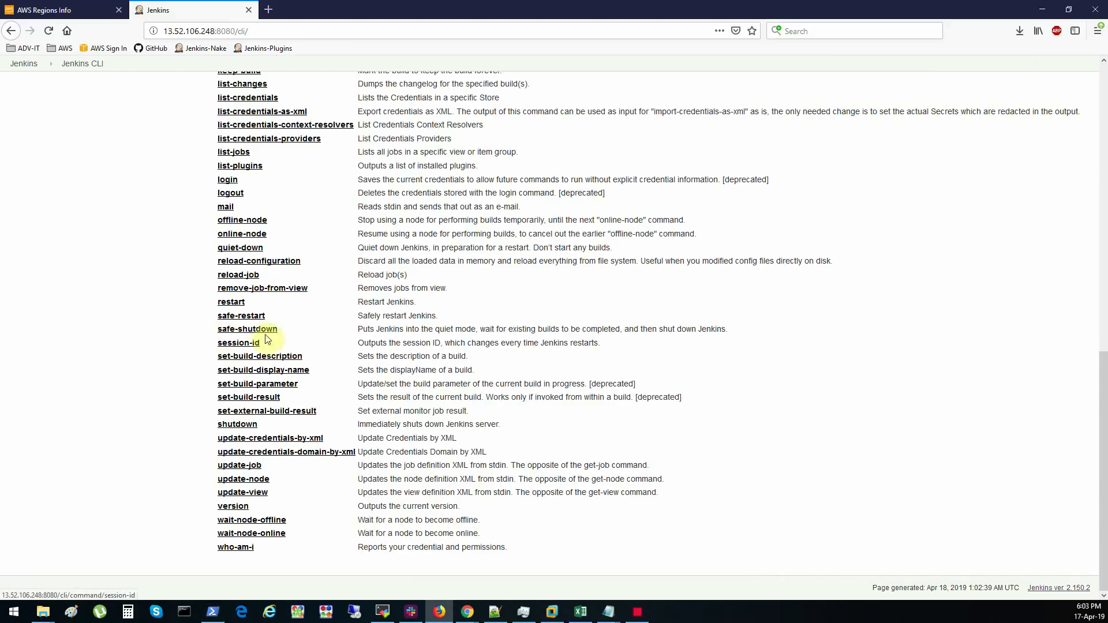
scroll(271, 335, up, 4)
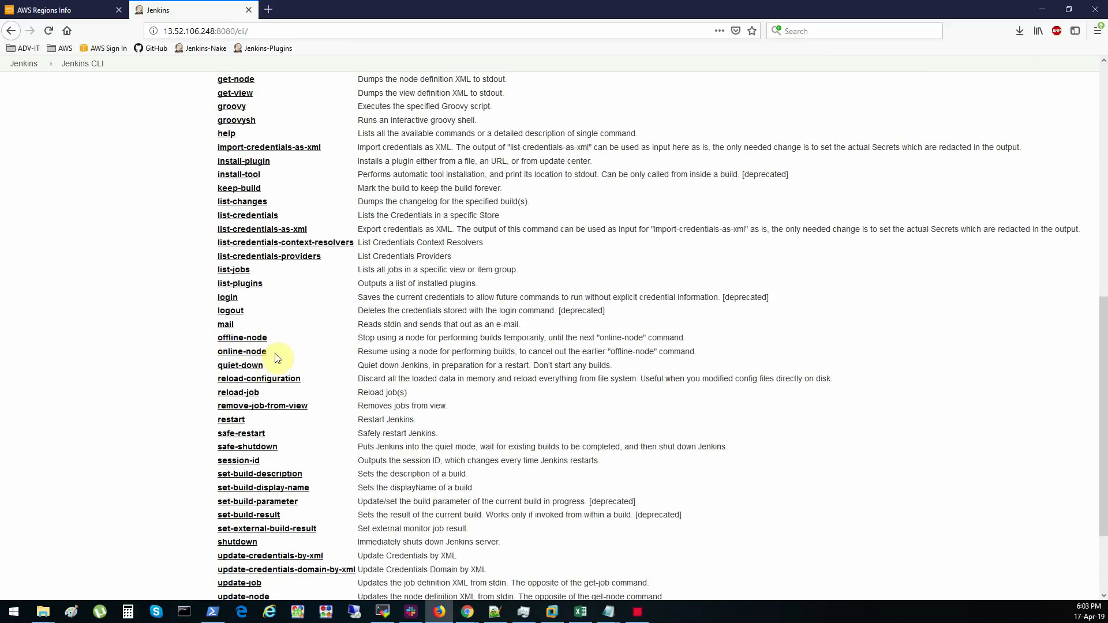
scroll(275, 358, up, 5)
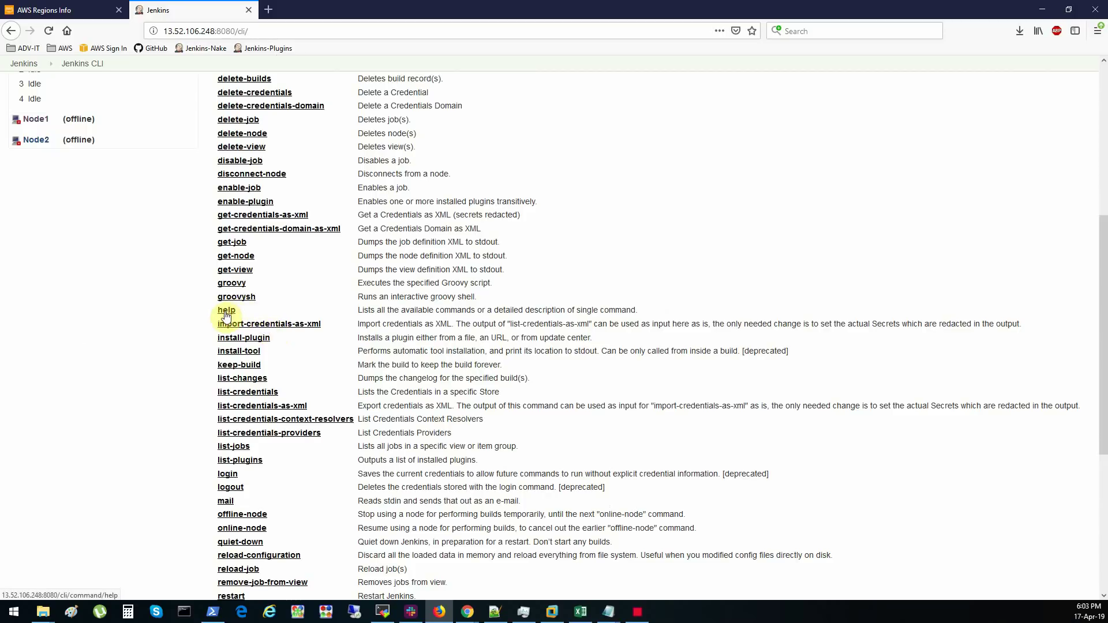
scroll(234, 315, up, 4)
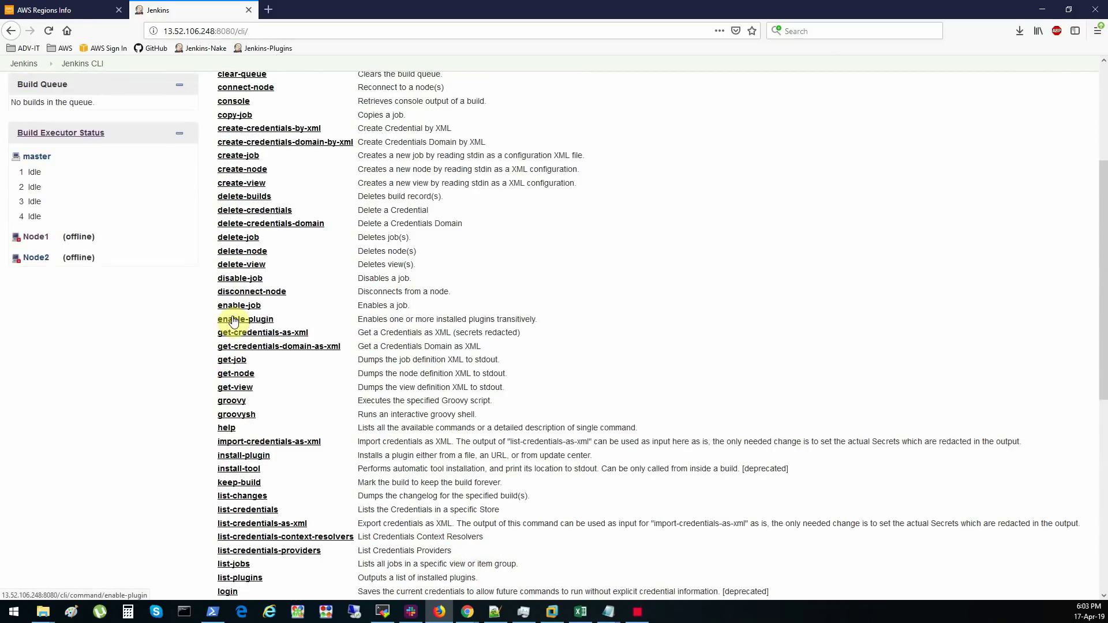
scroll(238, 312, up, 4)
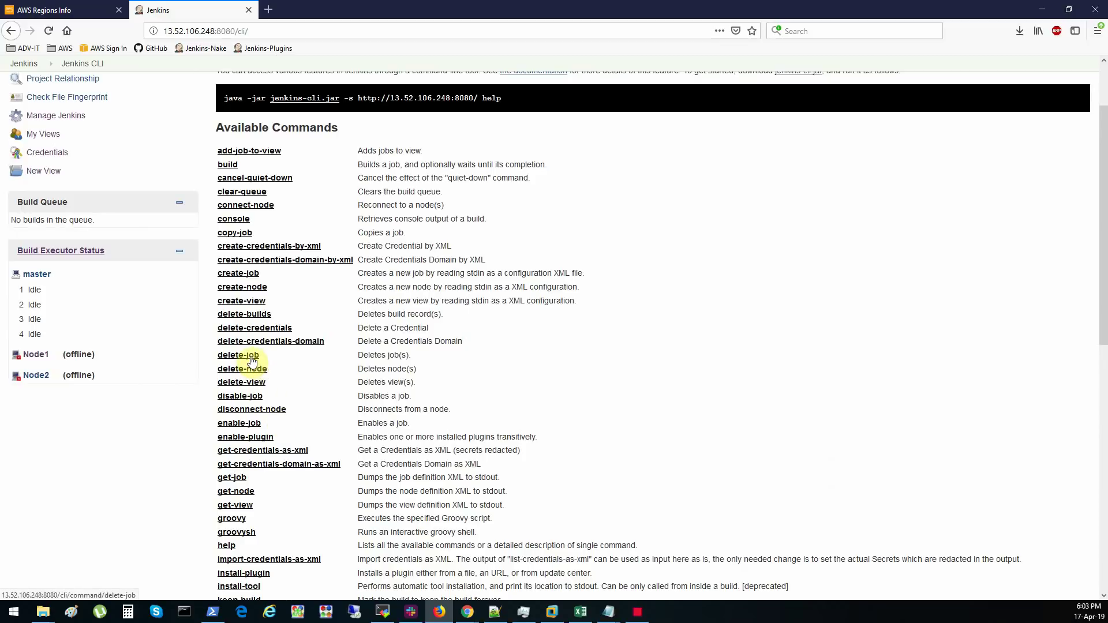
scroll(250, 362, up, 3)
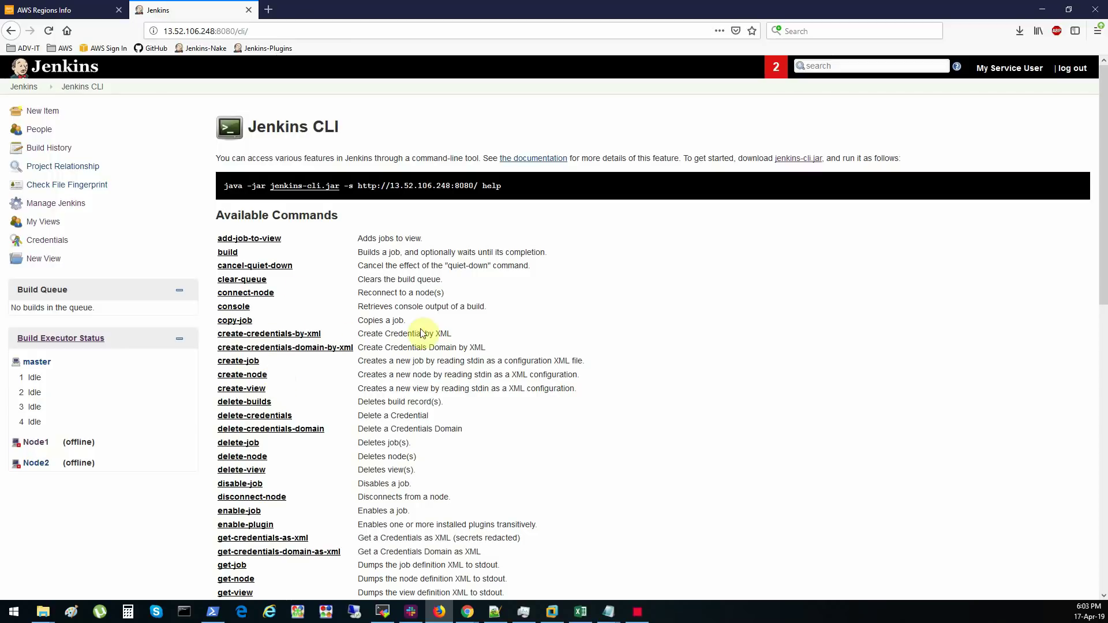
drag(358, 307, 492, 306)
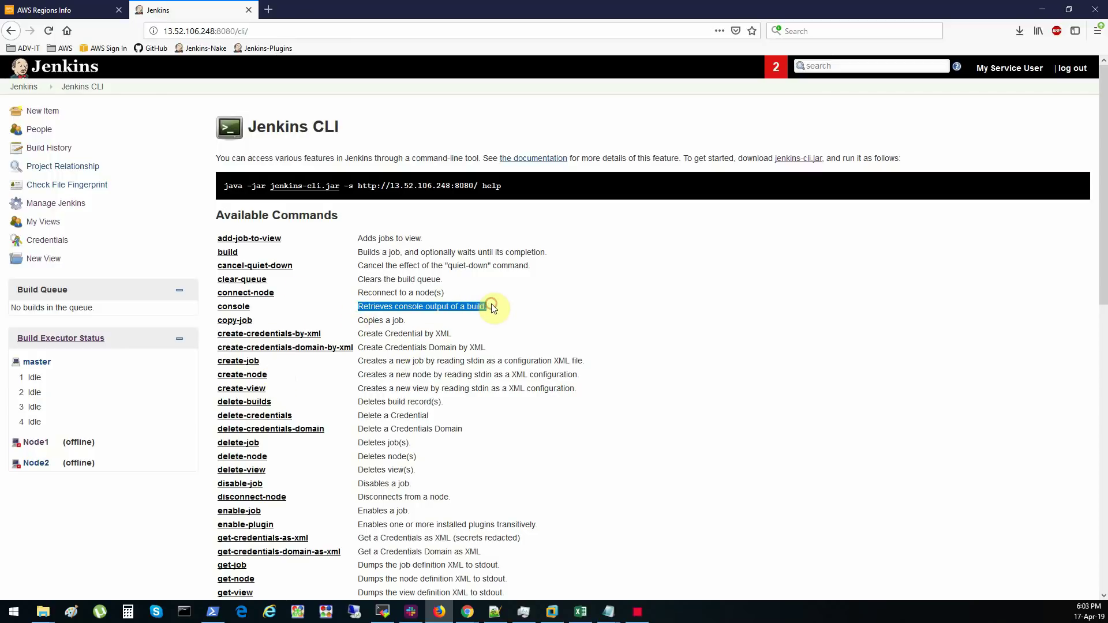